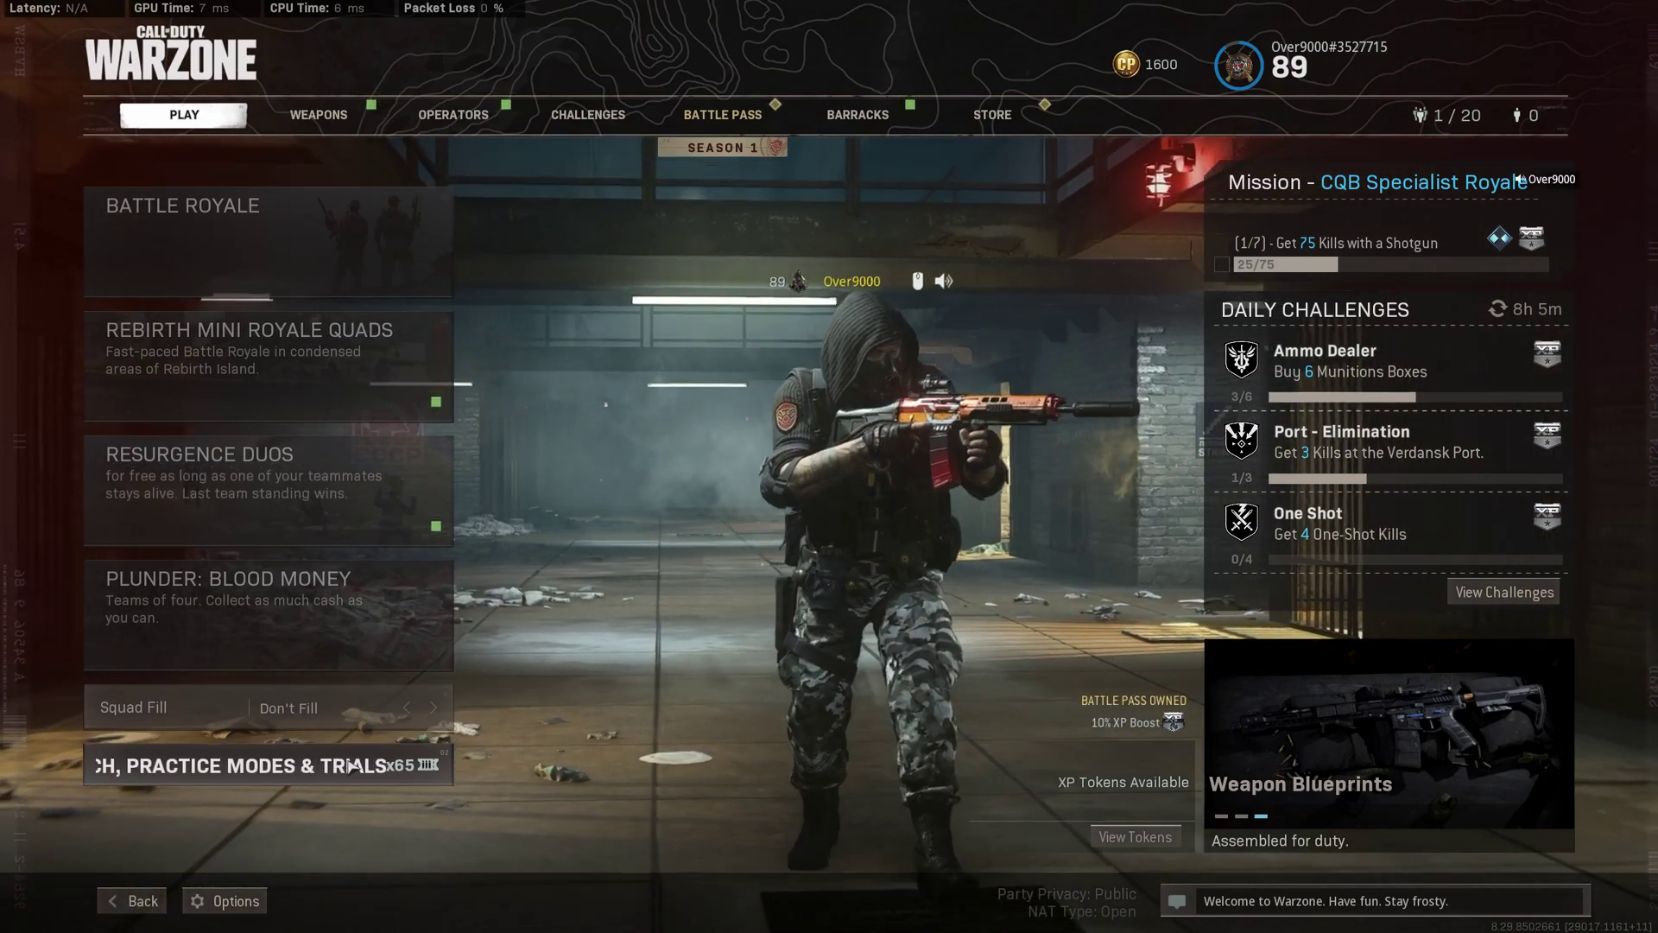
Open the graphics options and set the display mode to Fullscreen and the screen refresh rate to 144.
click(200, 902)
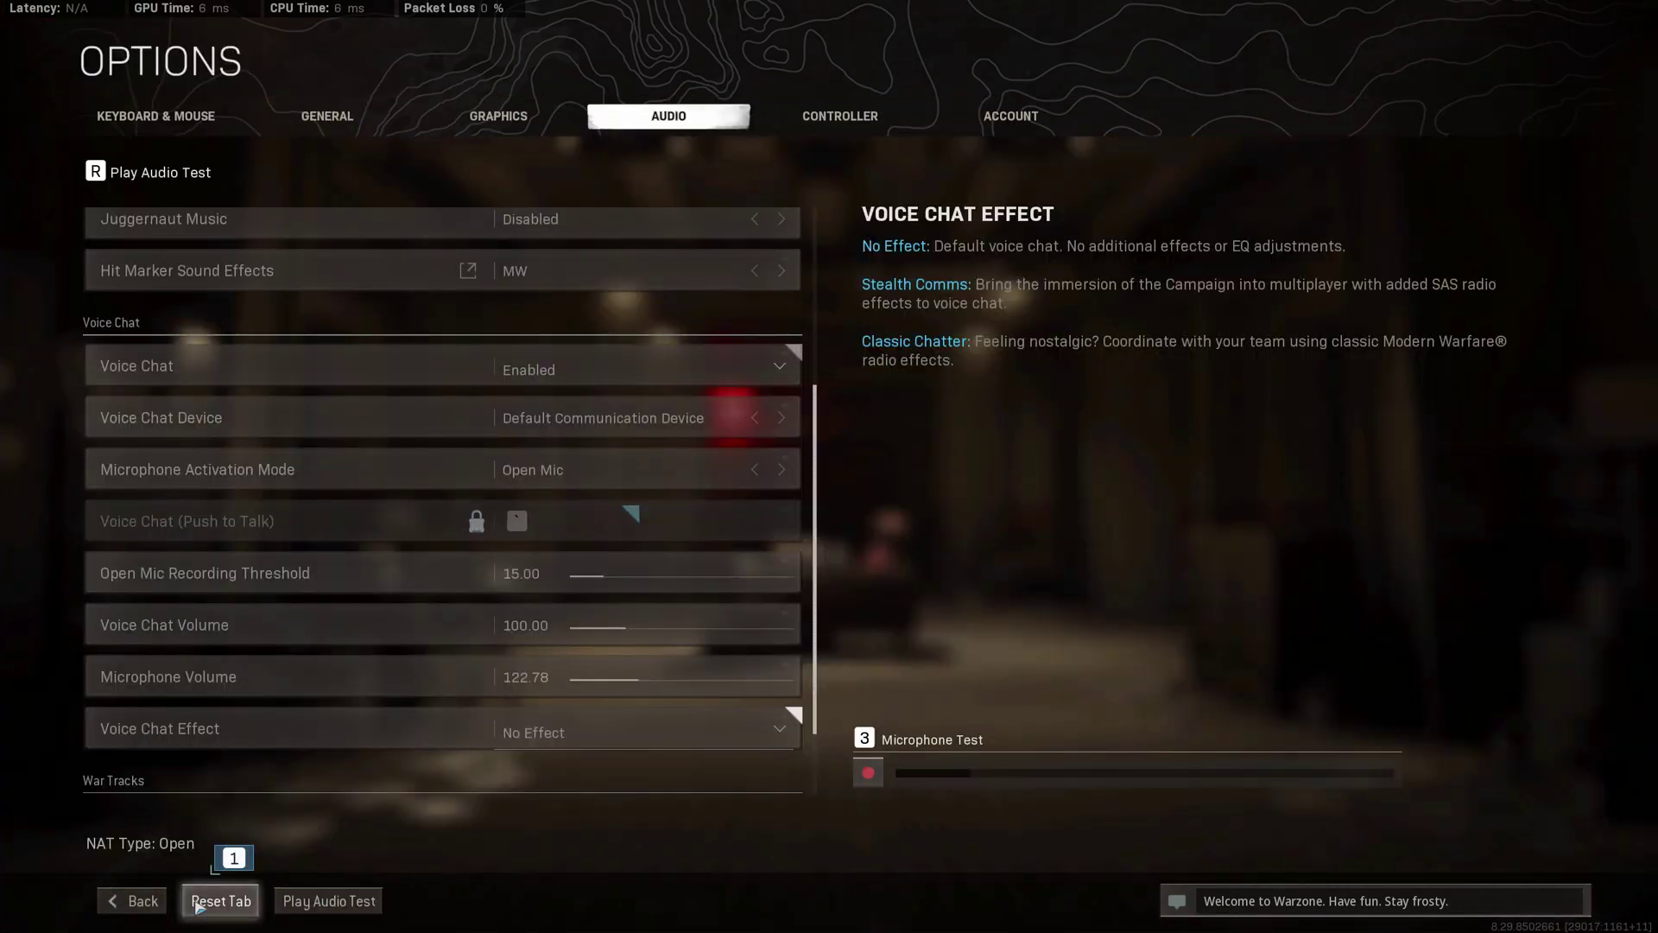
scroll(469, 481, up, 3)
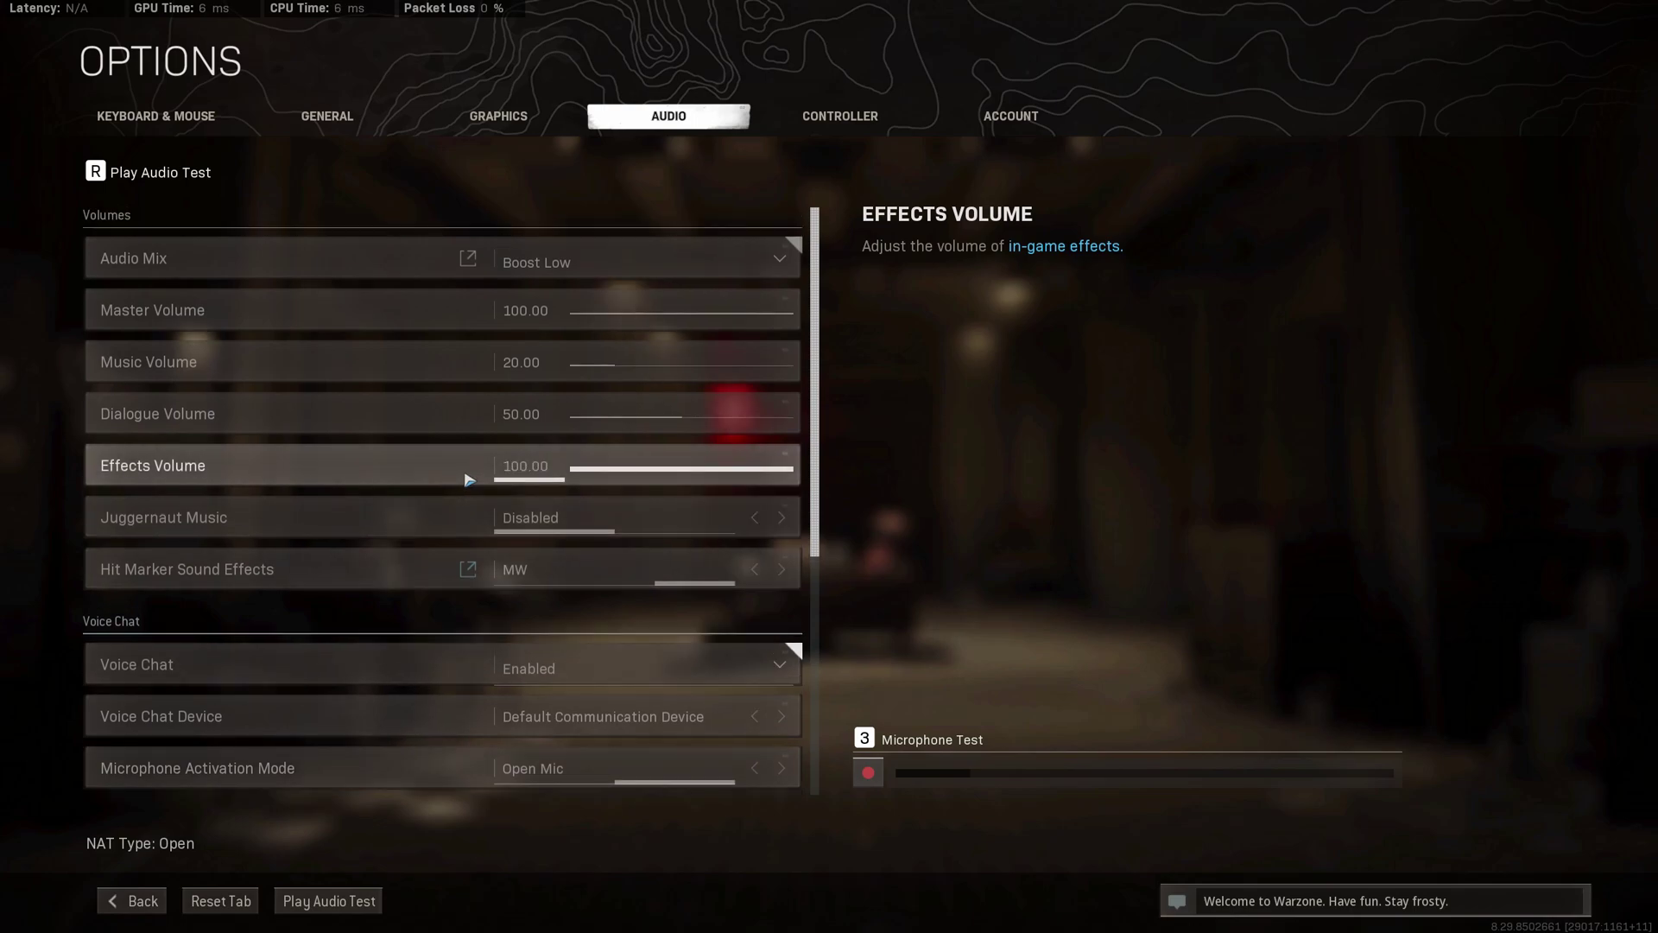
click(484, 116)
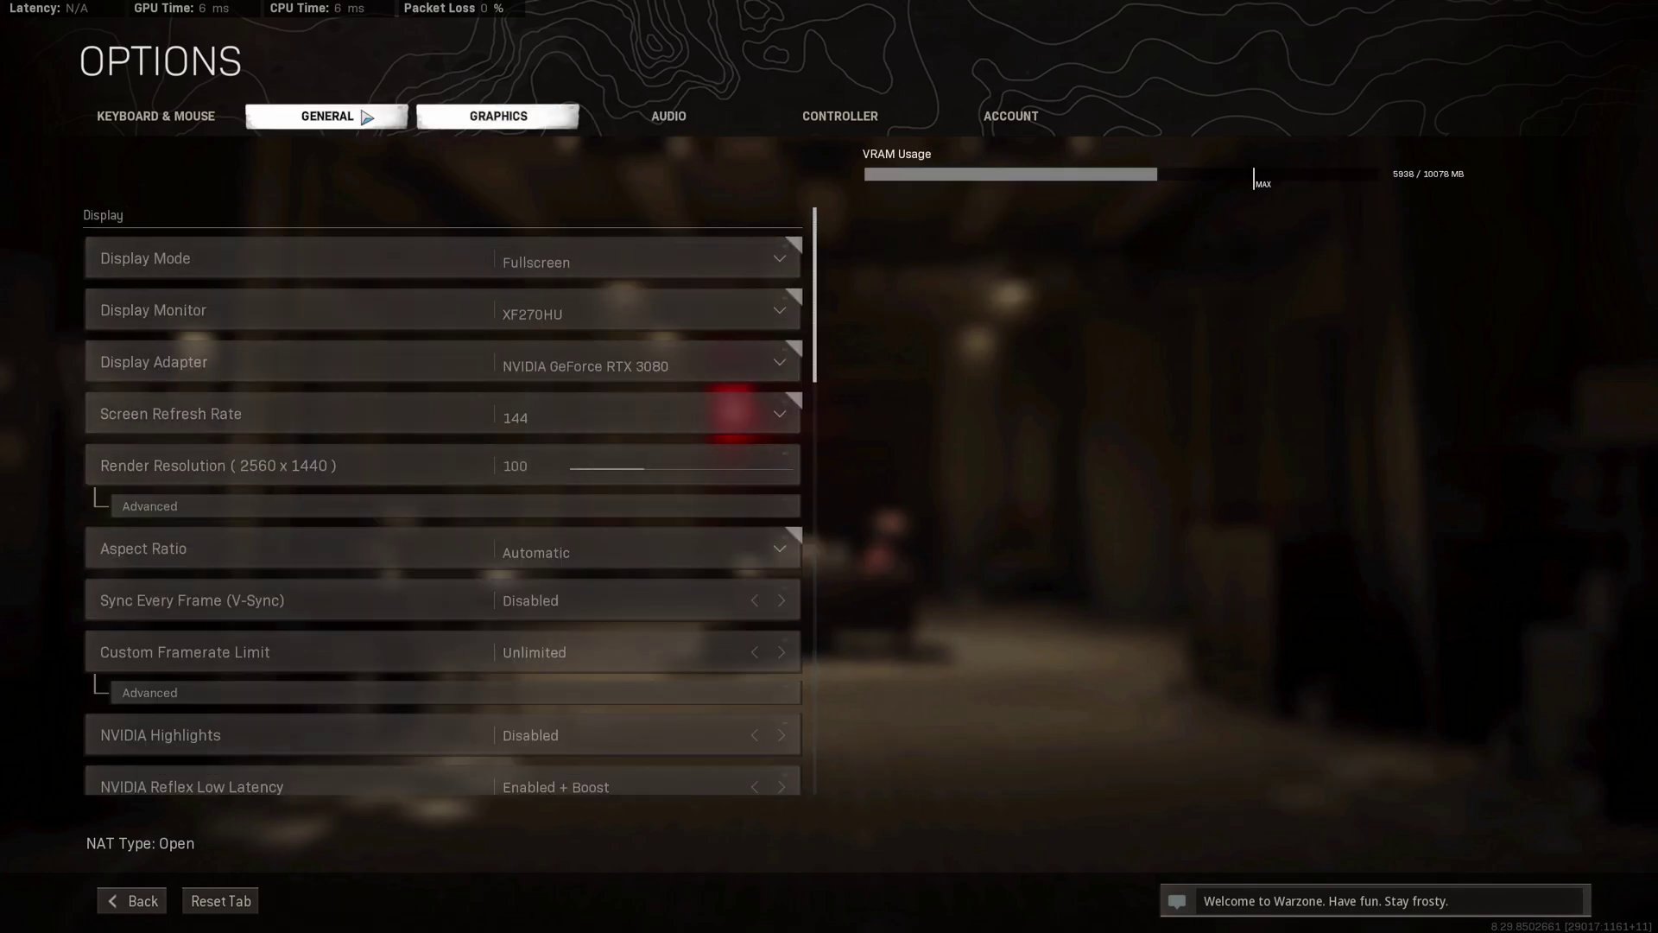
click(574, 266)
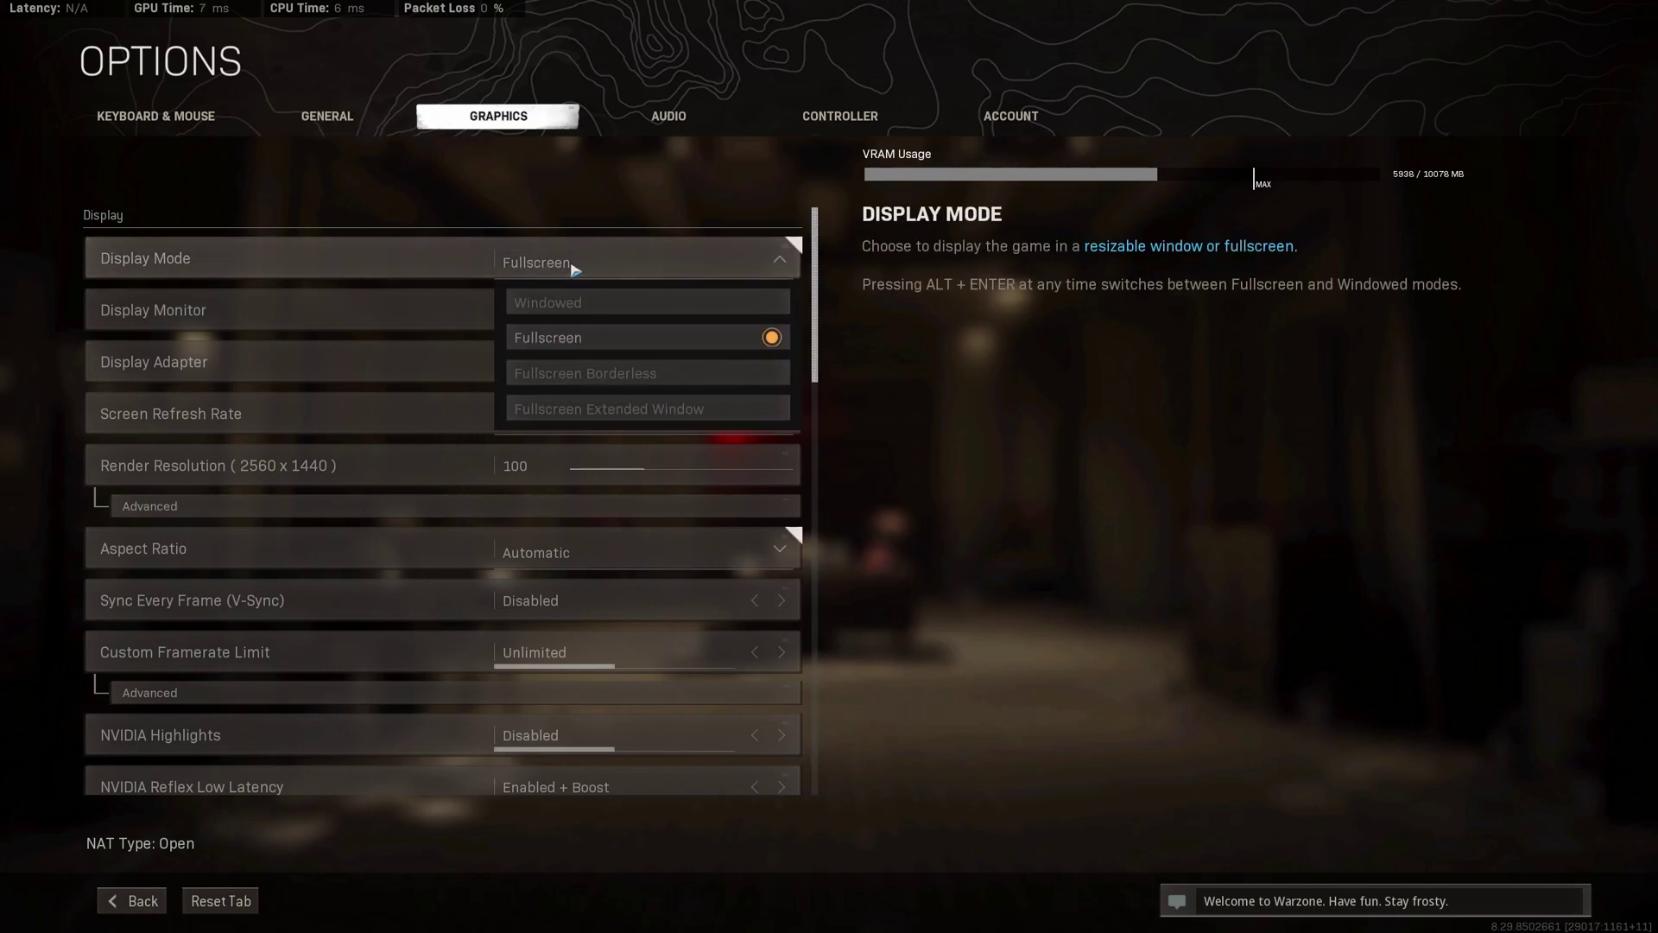
click(594, 345)
click(579, 415)
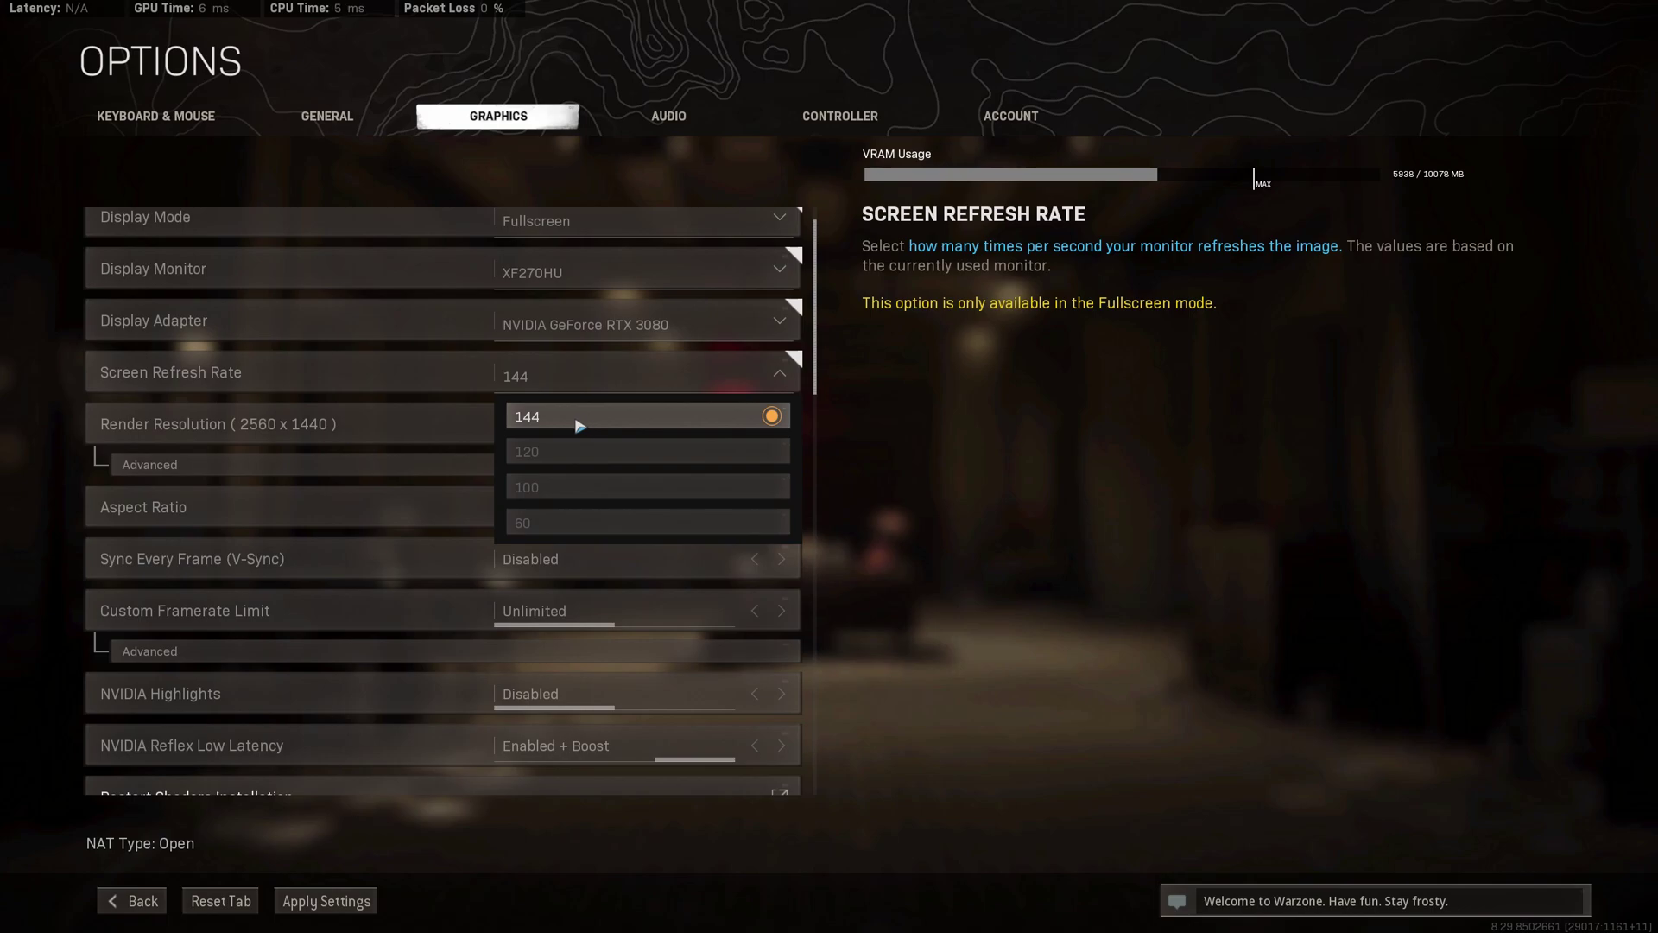
click(579, 418)
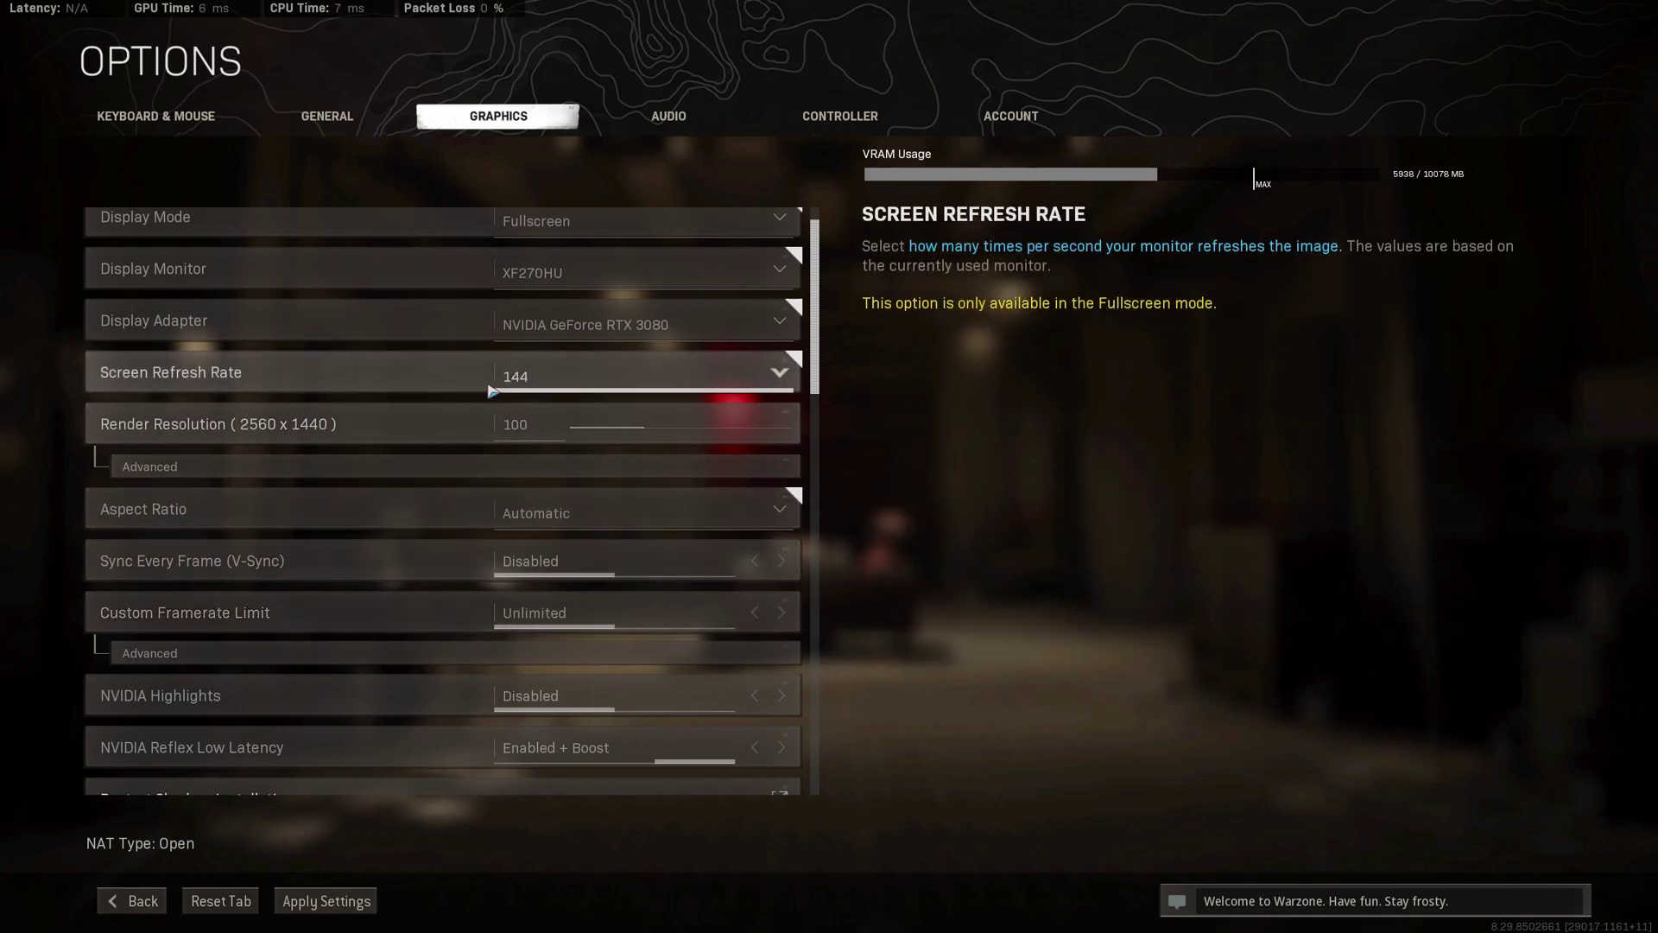
Switch the Custom Framerate Limit in the display settings from Unlimited to Custom.
click(781, 624)
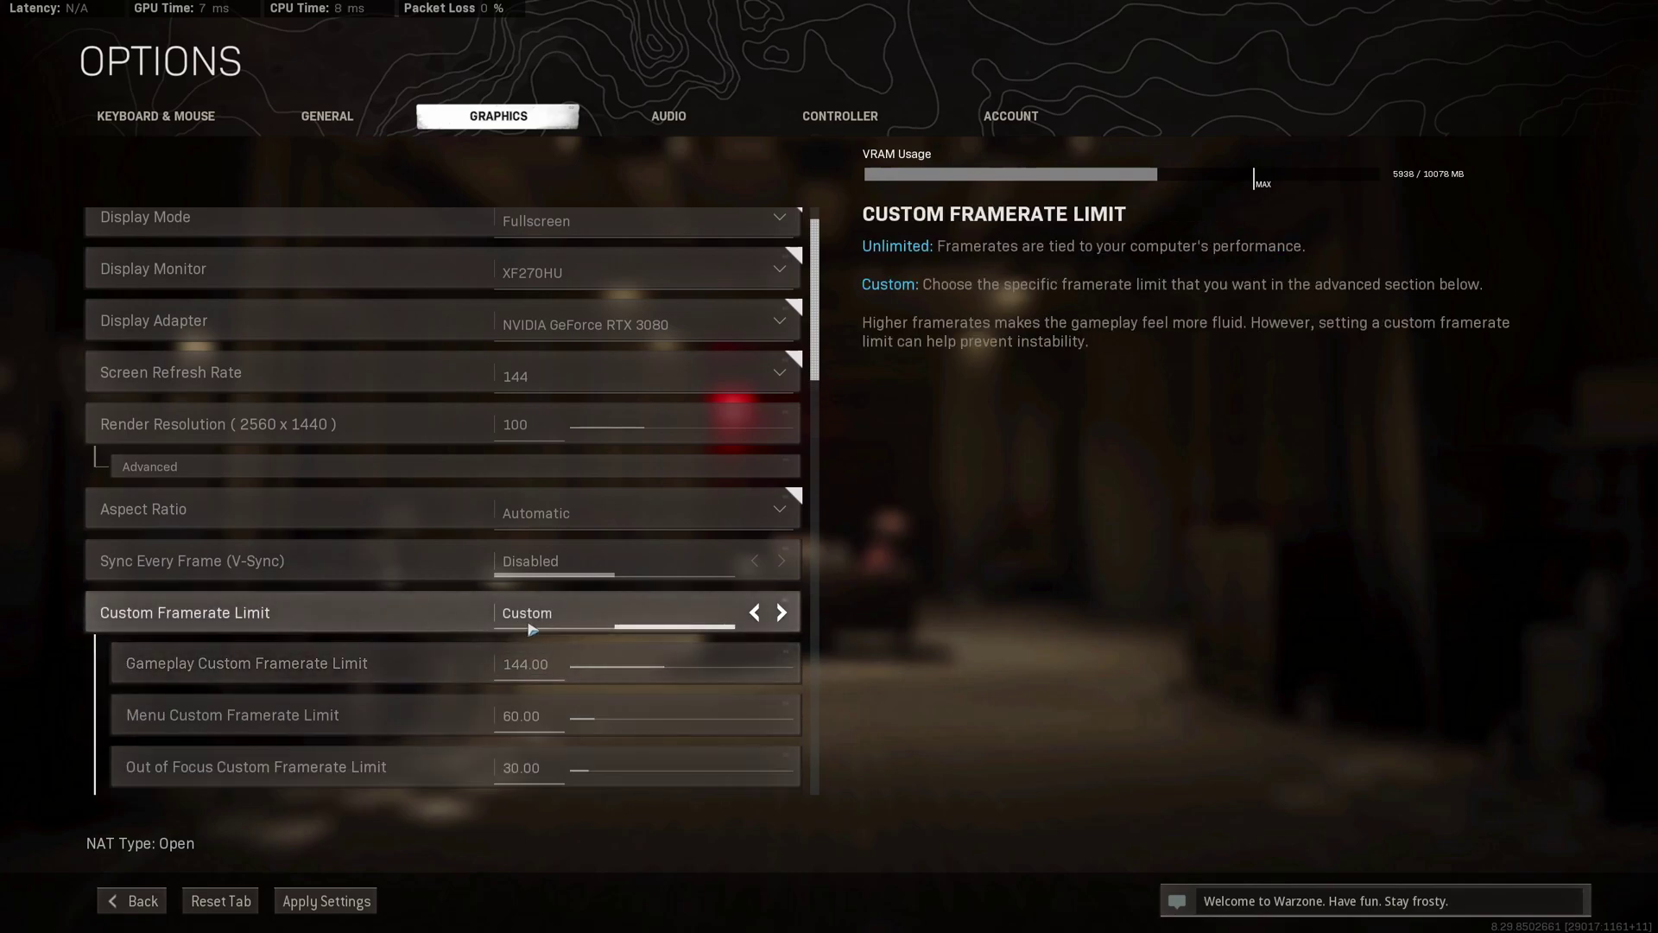
scroll(260, 639, down, 1)
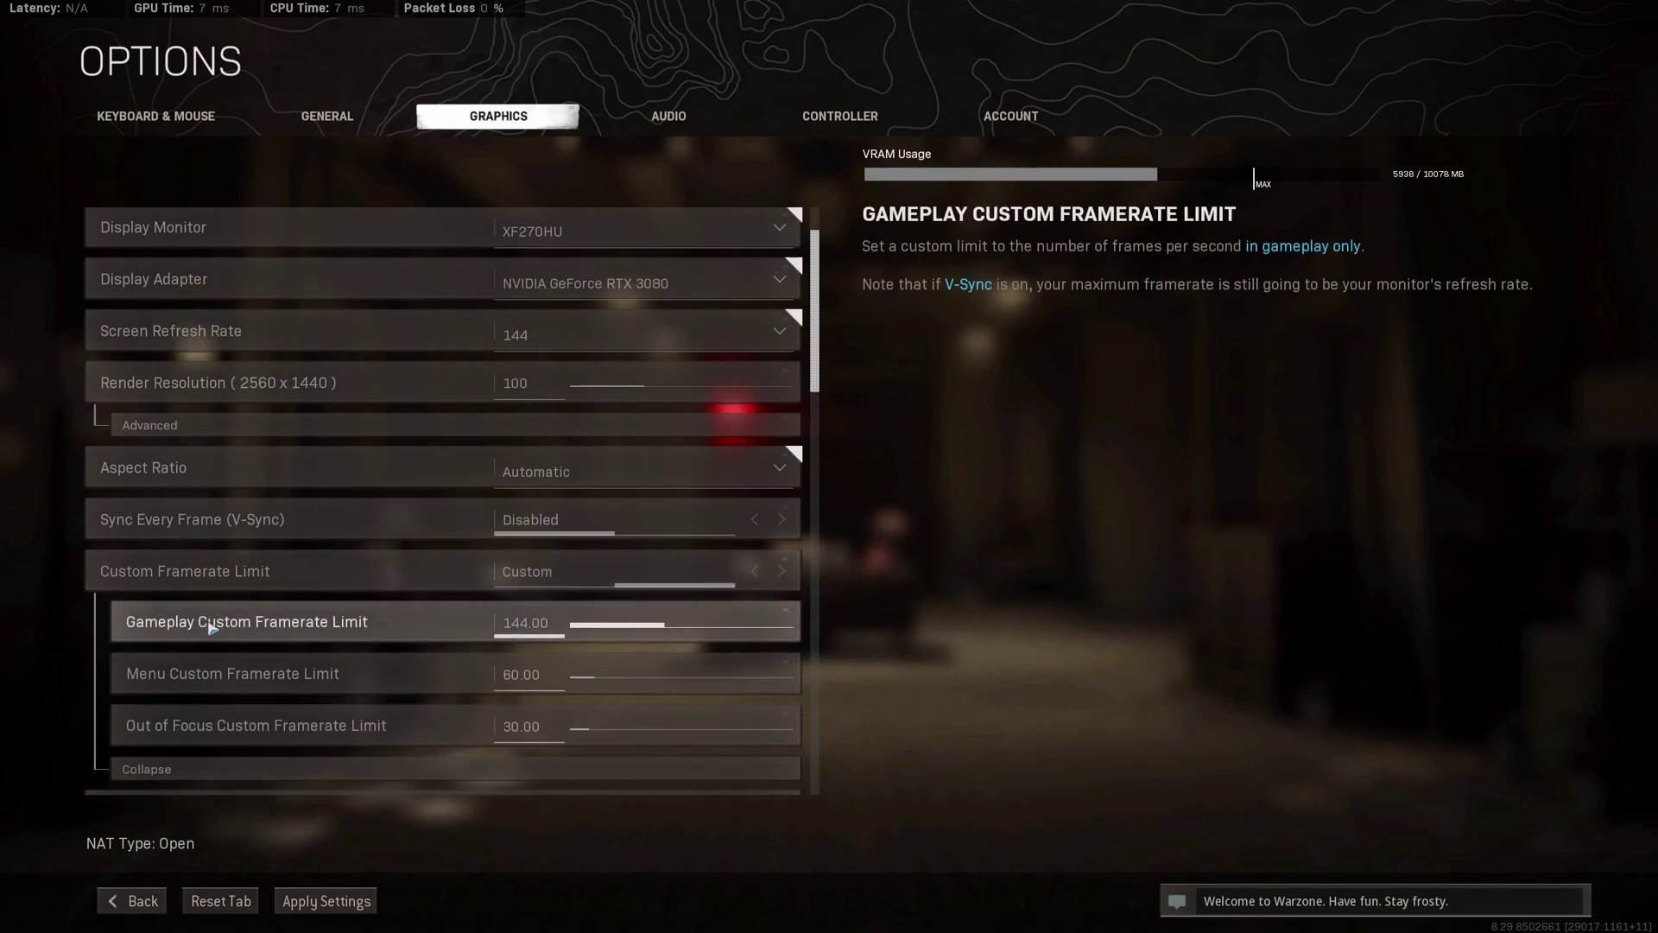
click(562, 629)
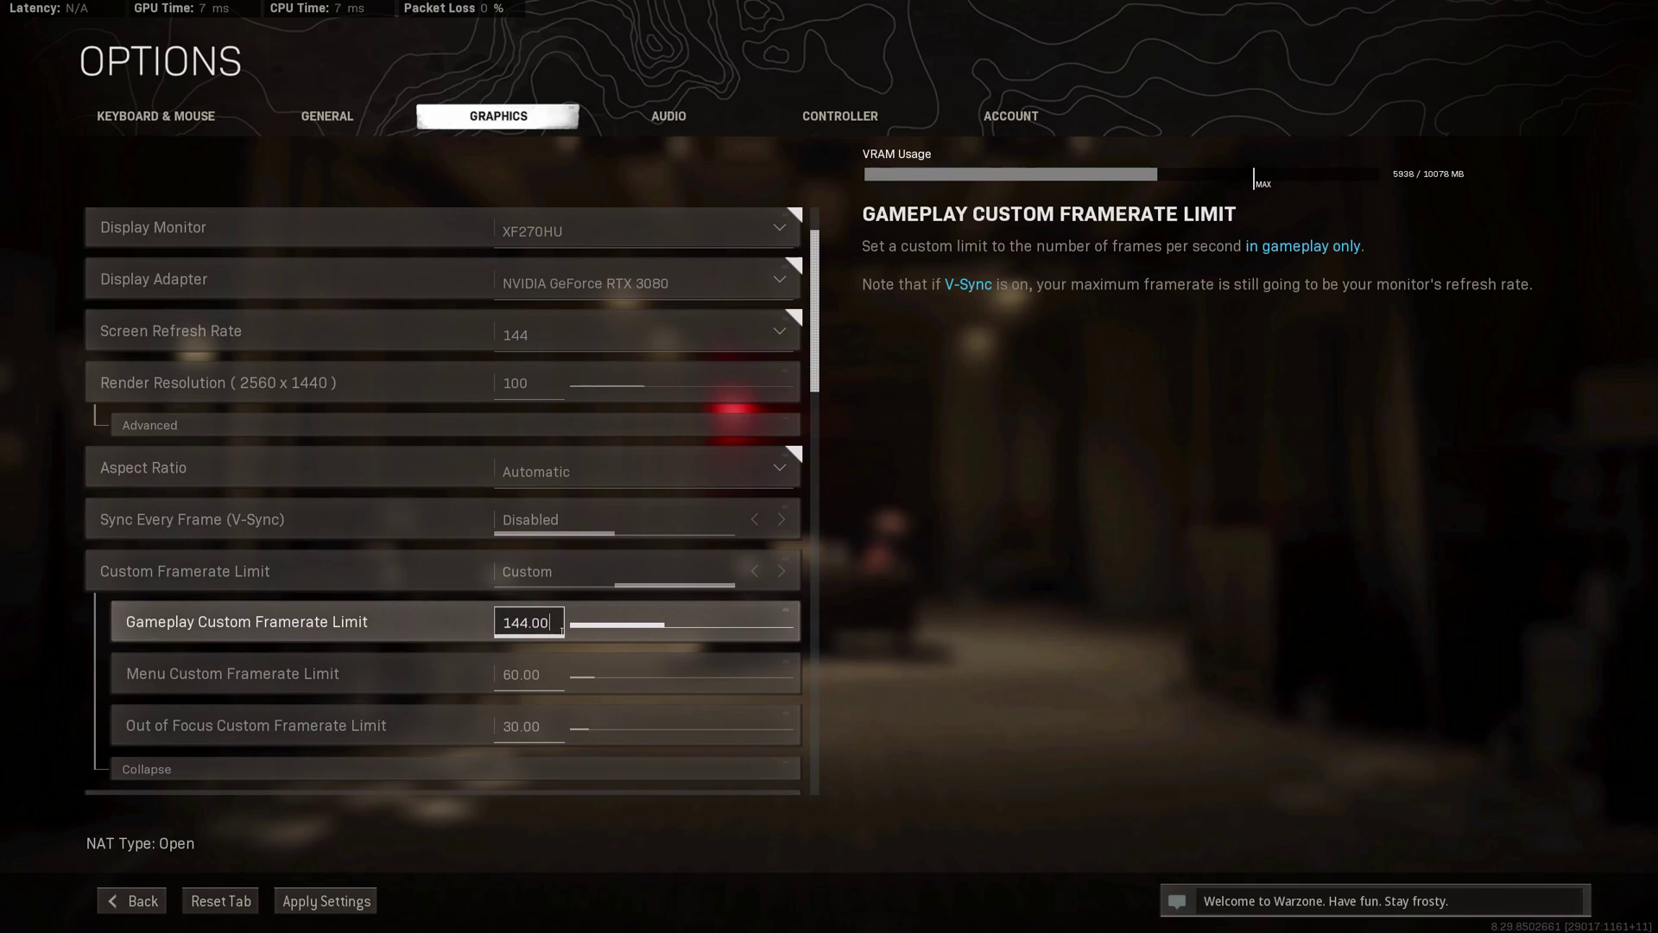
click(755, 571)
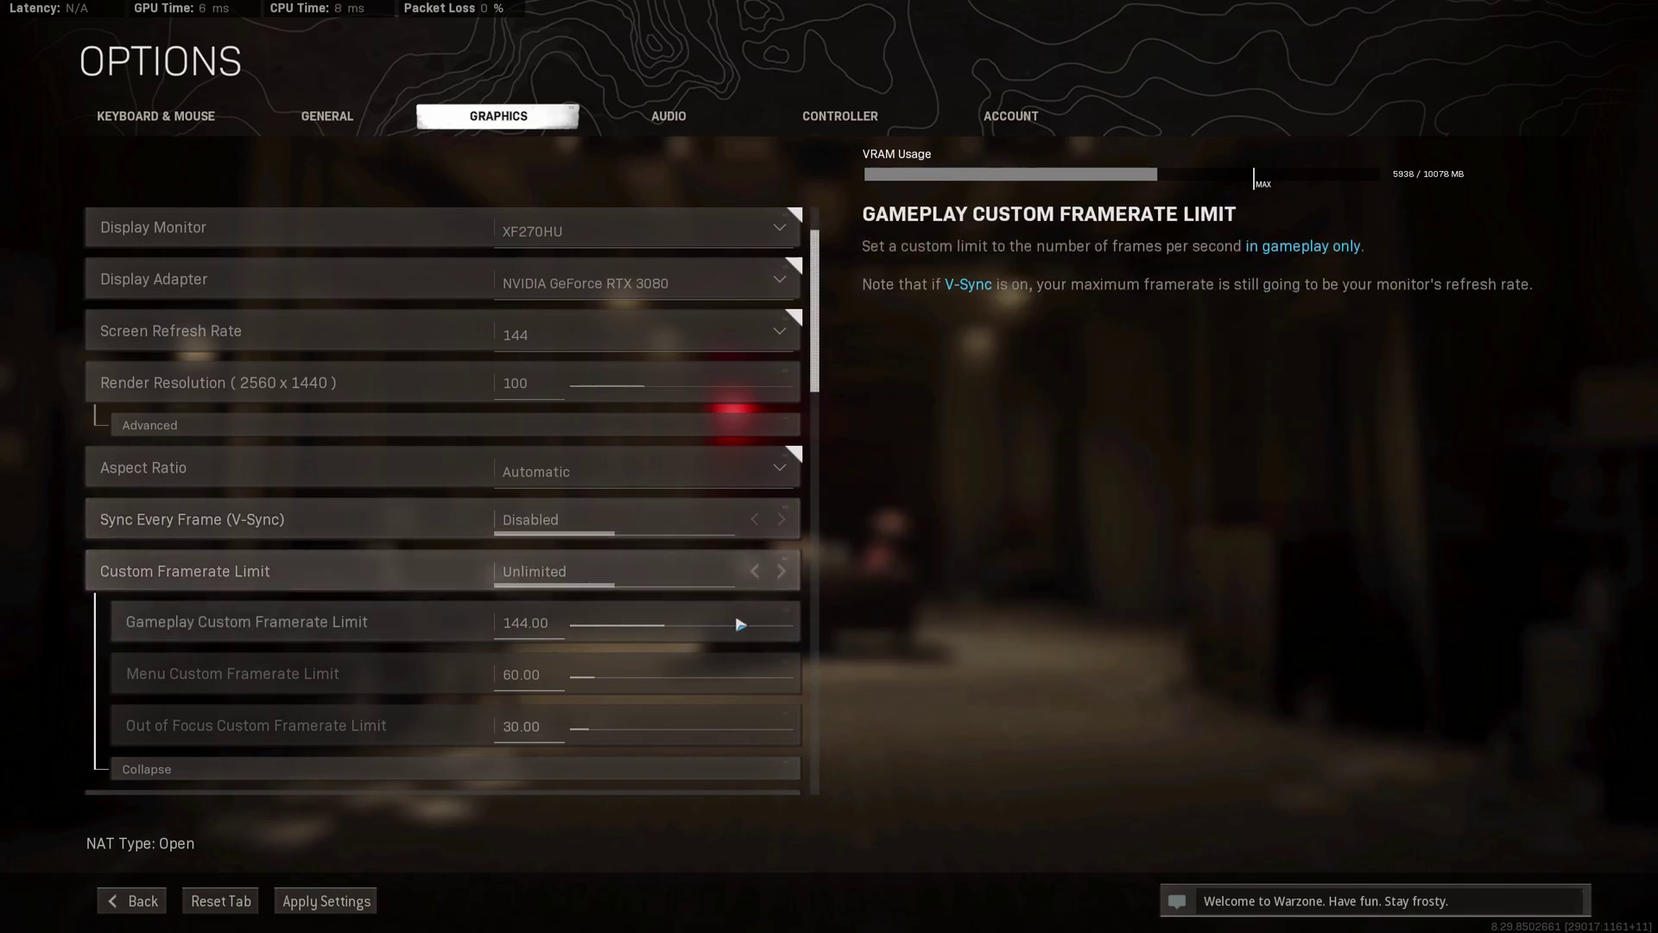
click(782, 571)
Cycle Tessellation in the Details & Textures section through its options and return it to All.
scroll(615, 482, down, 3)
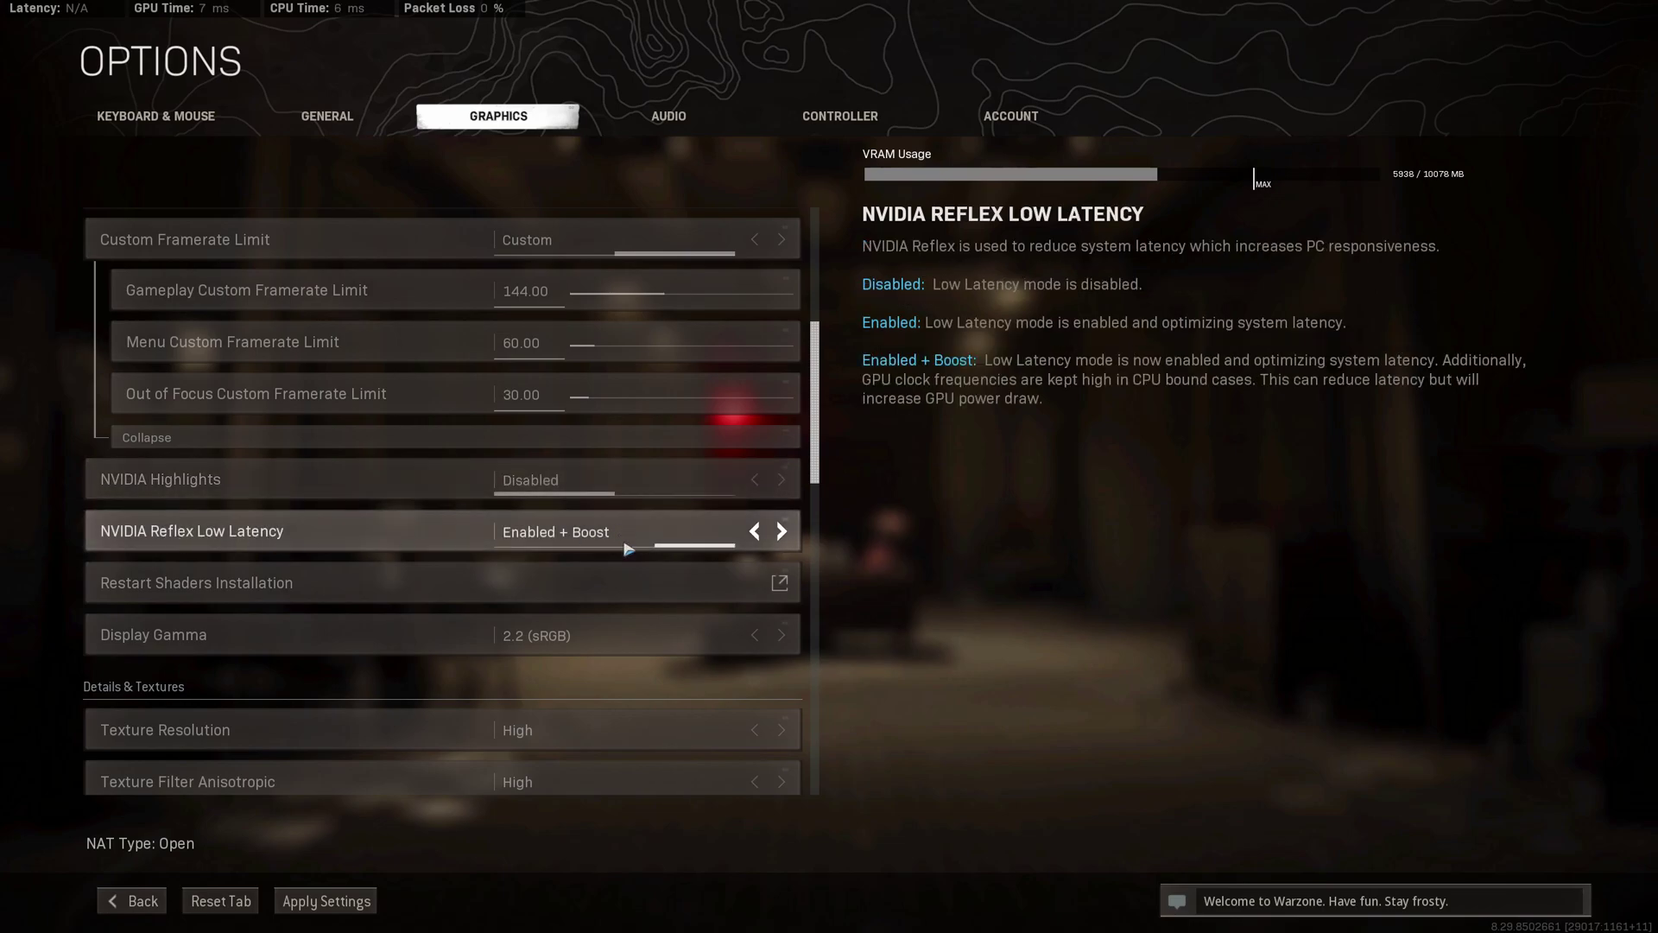
scroll(555, 573, down, 4)
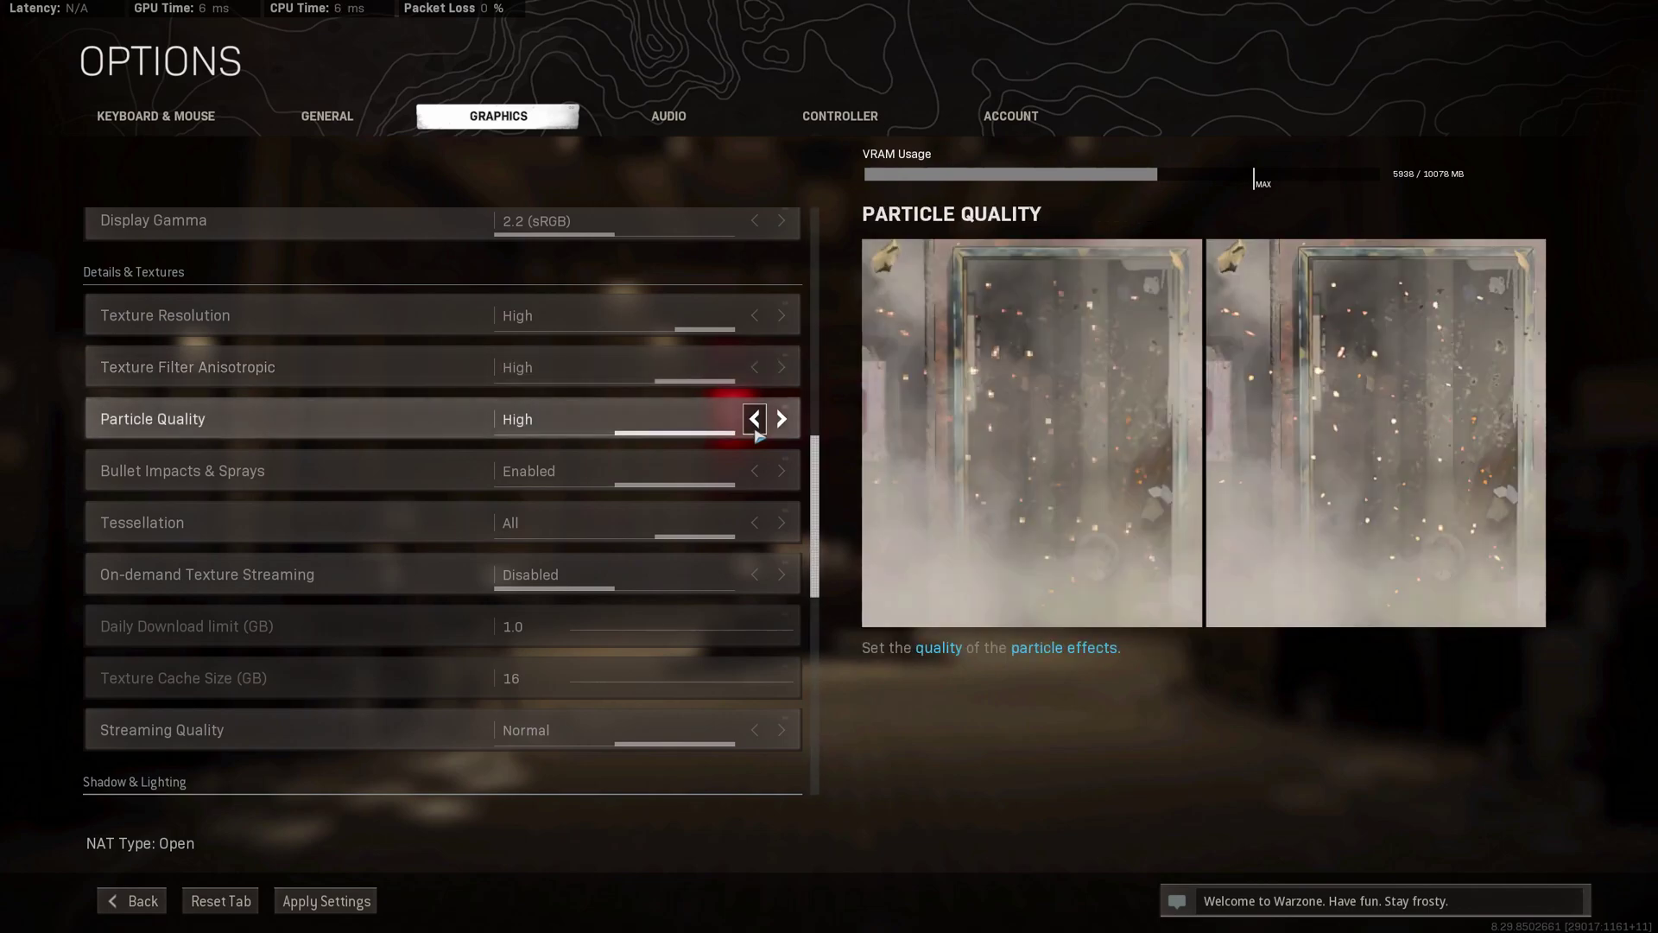
click(764, 524)
click(764, 524)
click(764, 524)
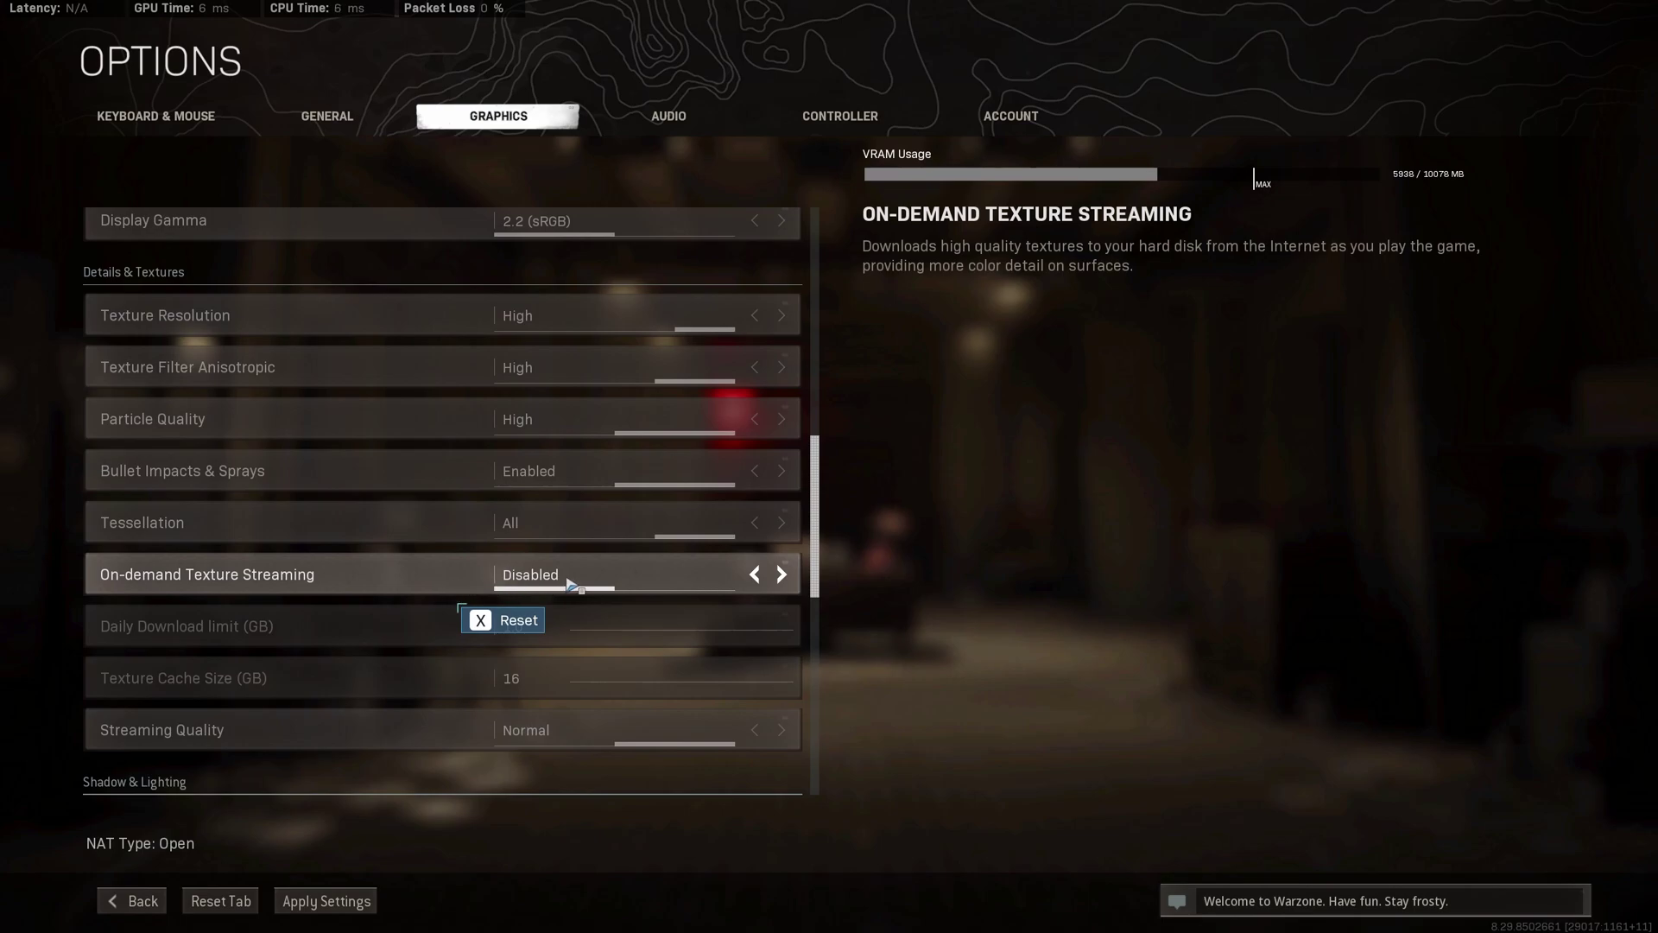
Toggle On-demand Texture Streaming to Enabled and set it back to Disabled.
click(782, 574)
click(754, 574)
click(755, 574)
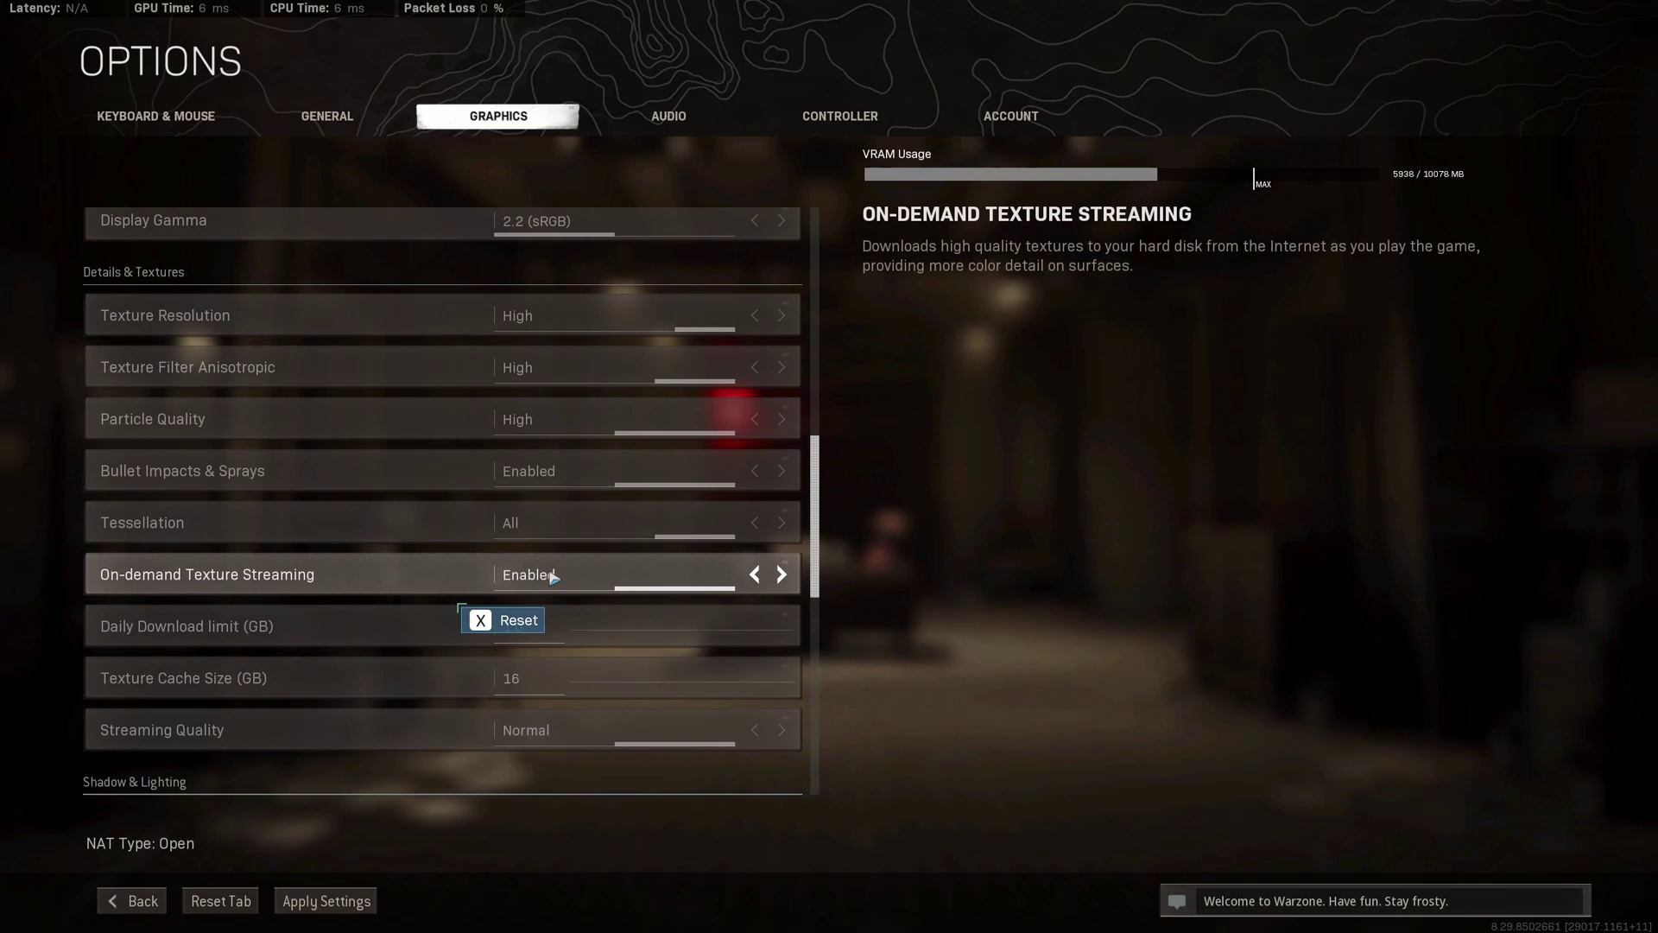
click(755, 574)
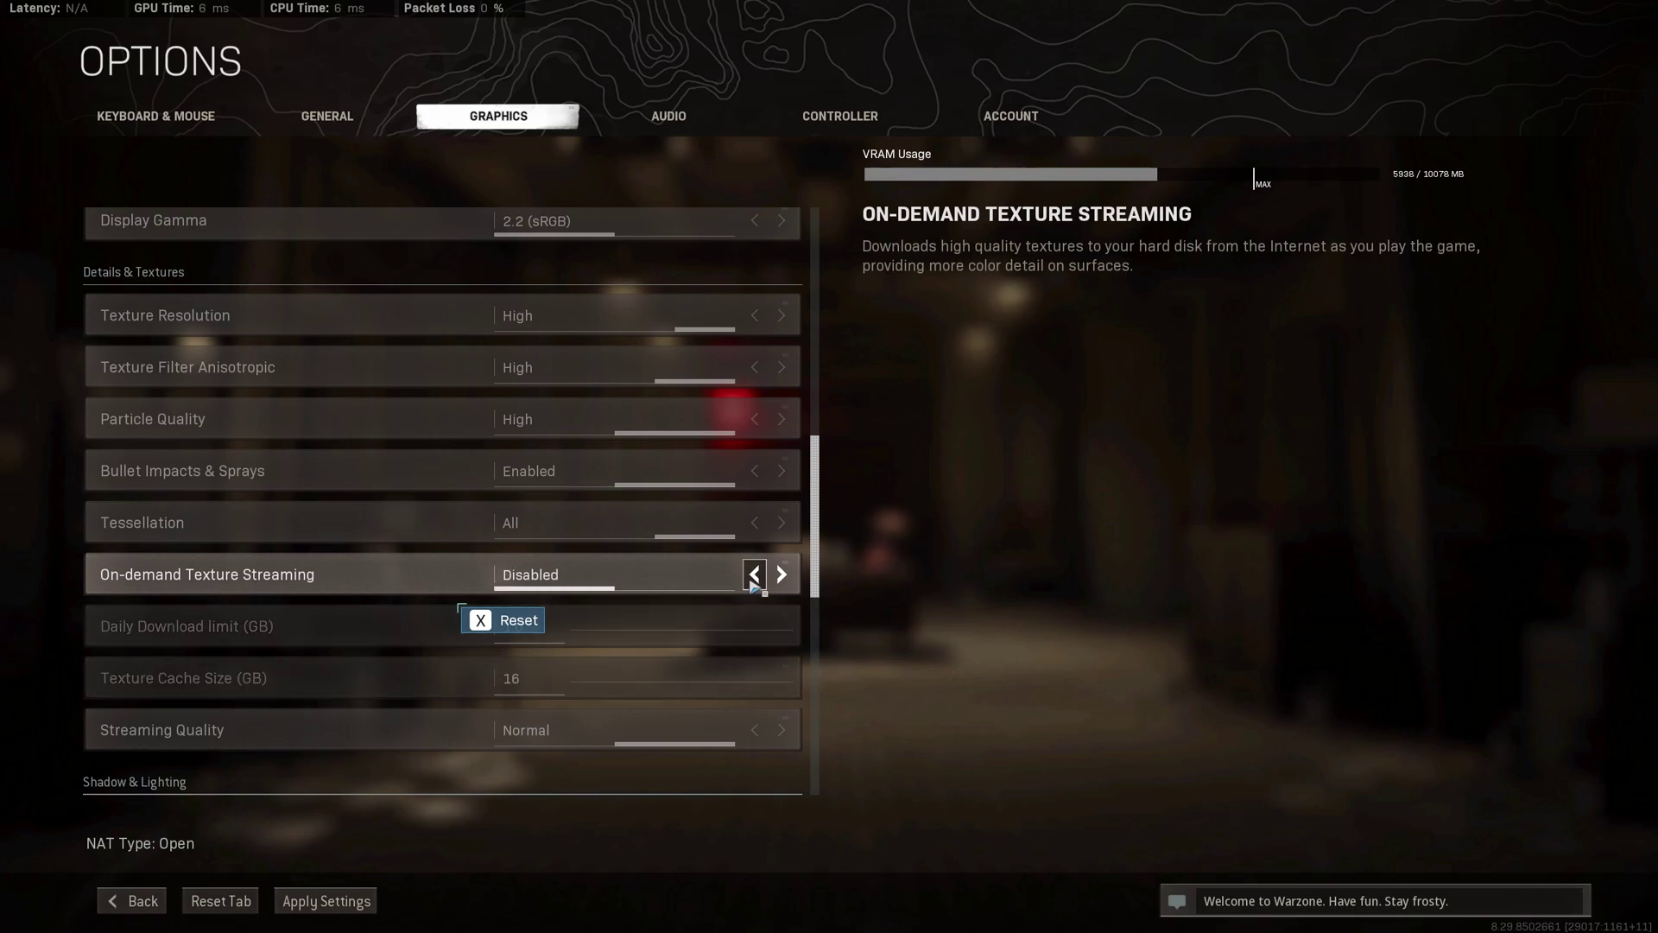
Set Shadow Map Resolution in the Shadow & Lighting section to Normal.
scroll(691, 608, down, 4)
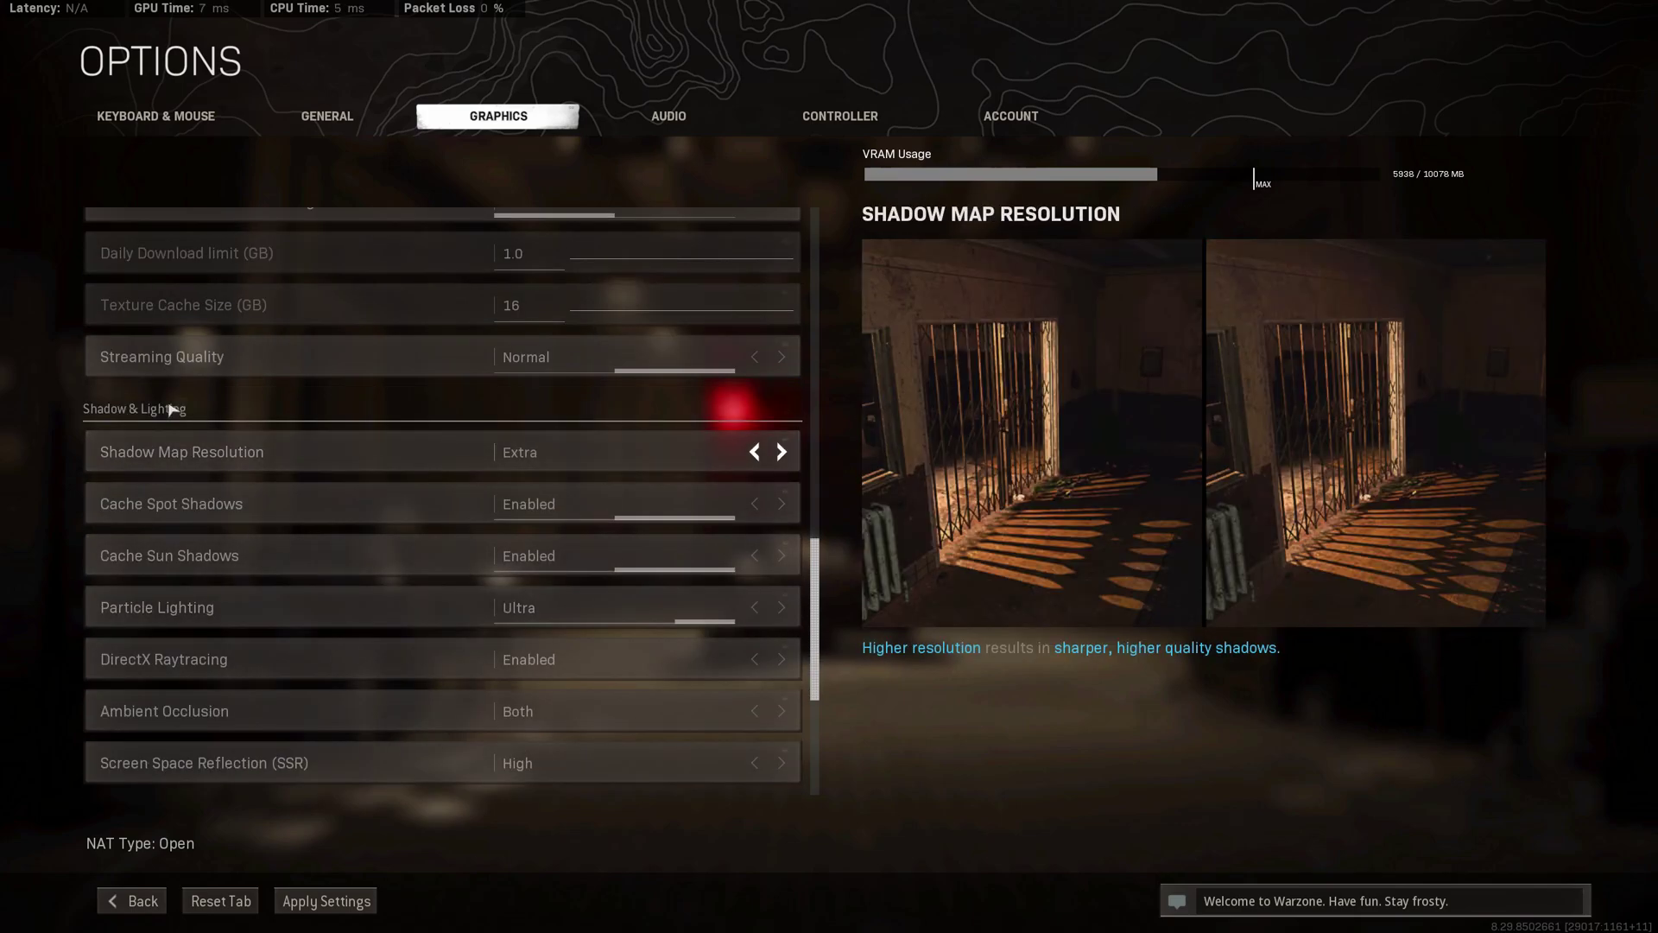
scroll(171, 410, down, 1)
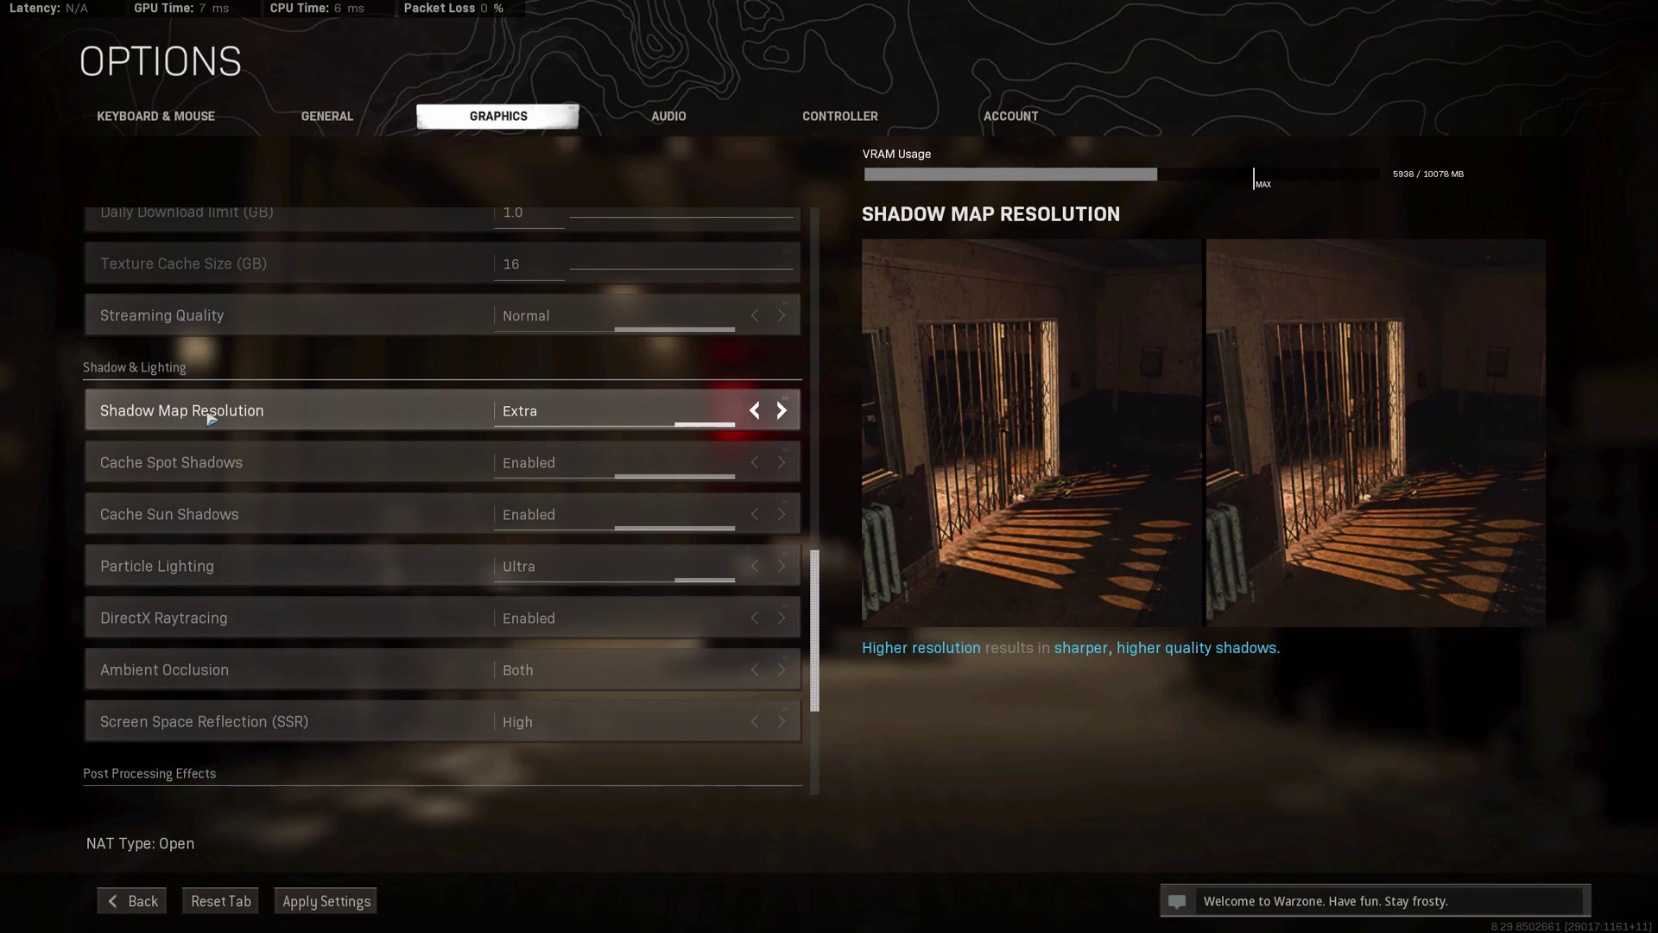
click(756, 412)
click(757, 413)
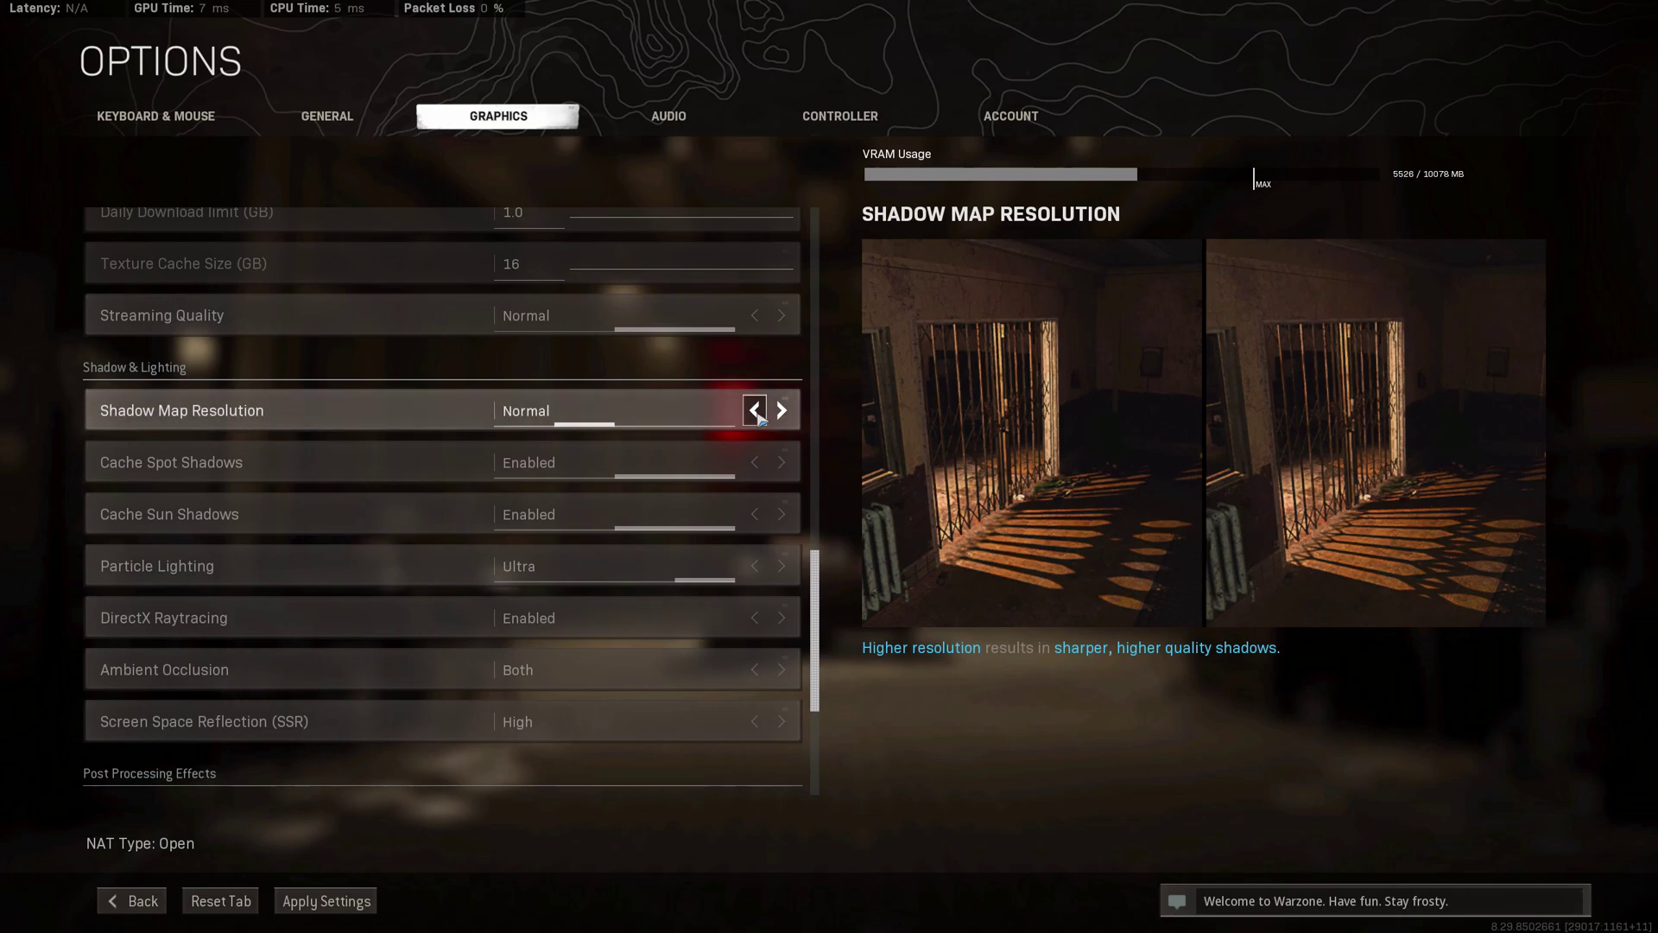
click(755, 412)
click(782, 413)
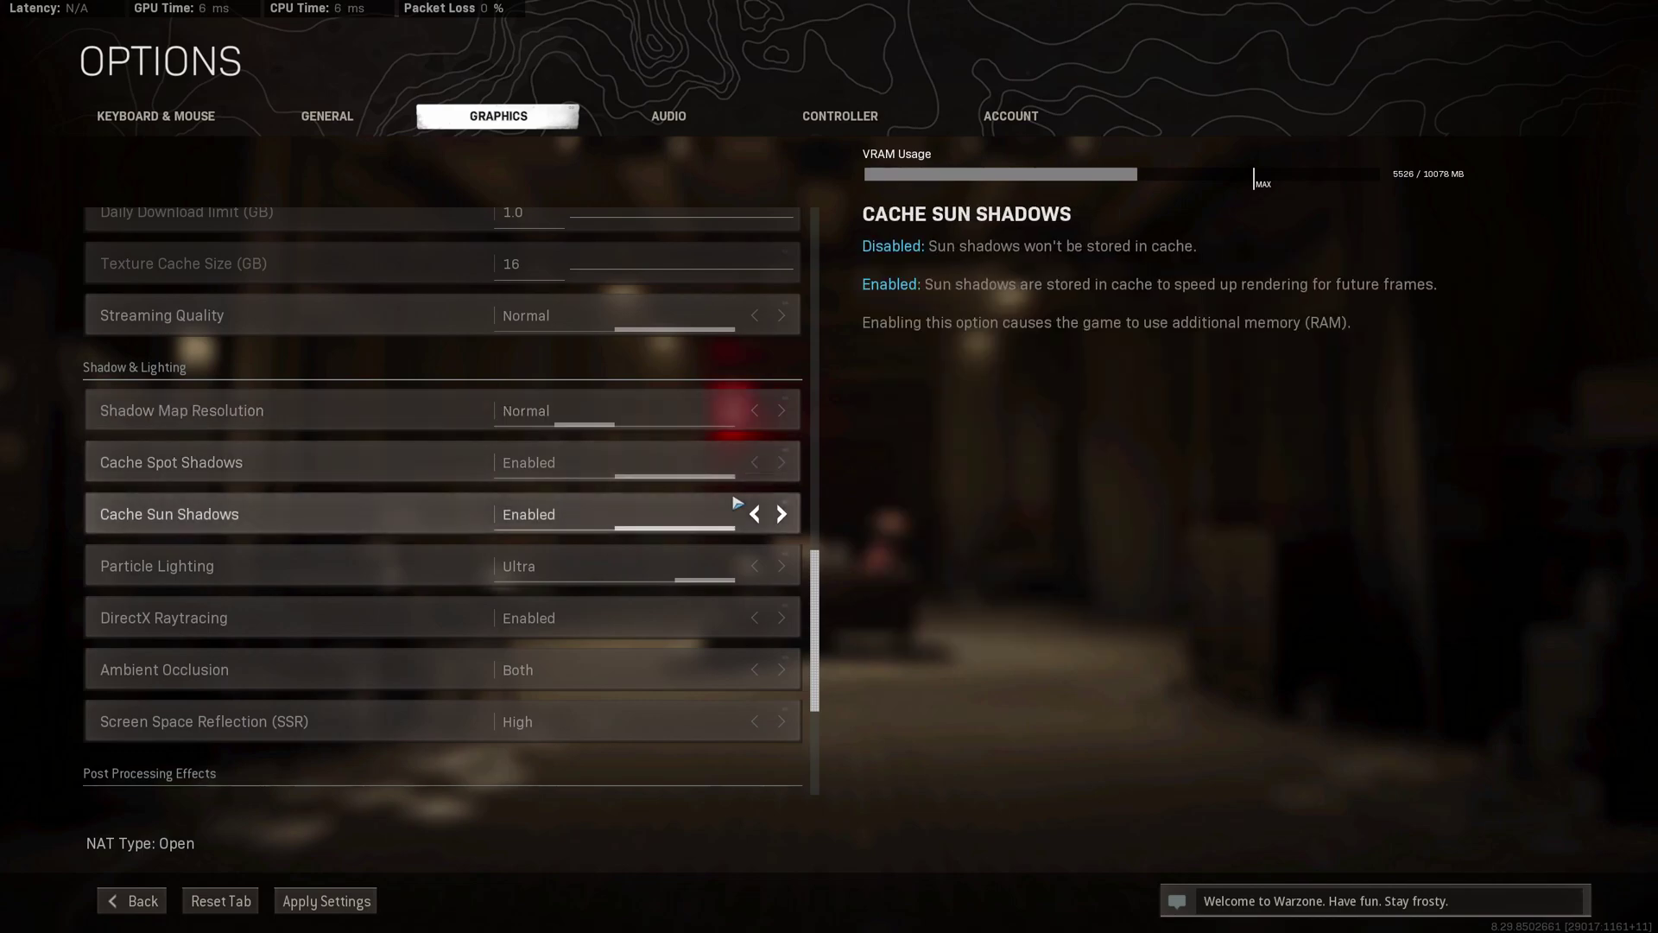
Cycle Particle Lighting through its quality levels and return it to Ultra.
scroll(735, 530, down, 1)
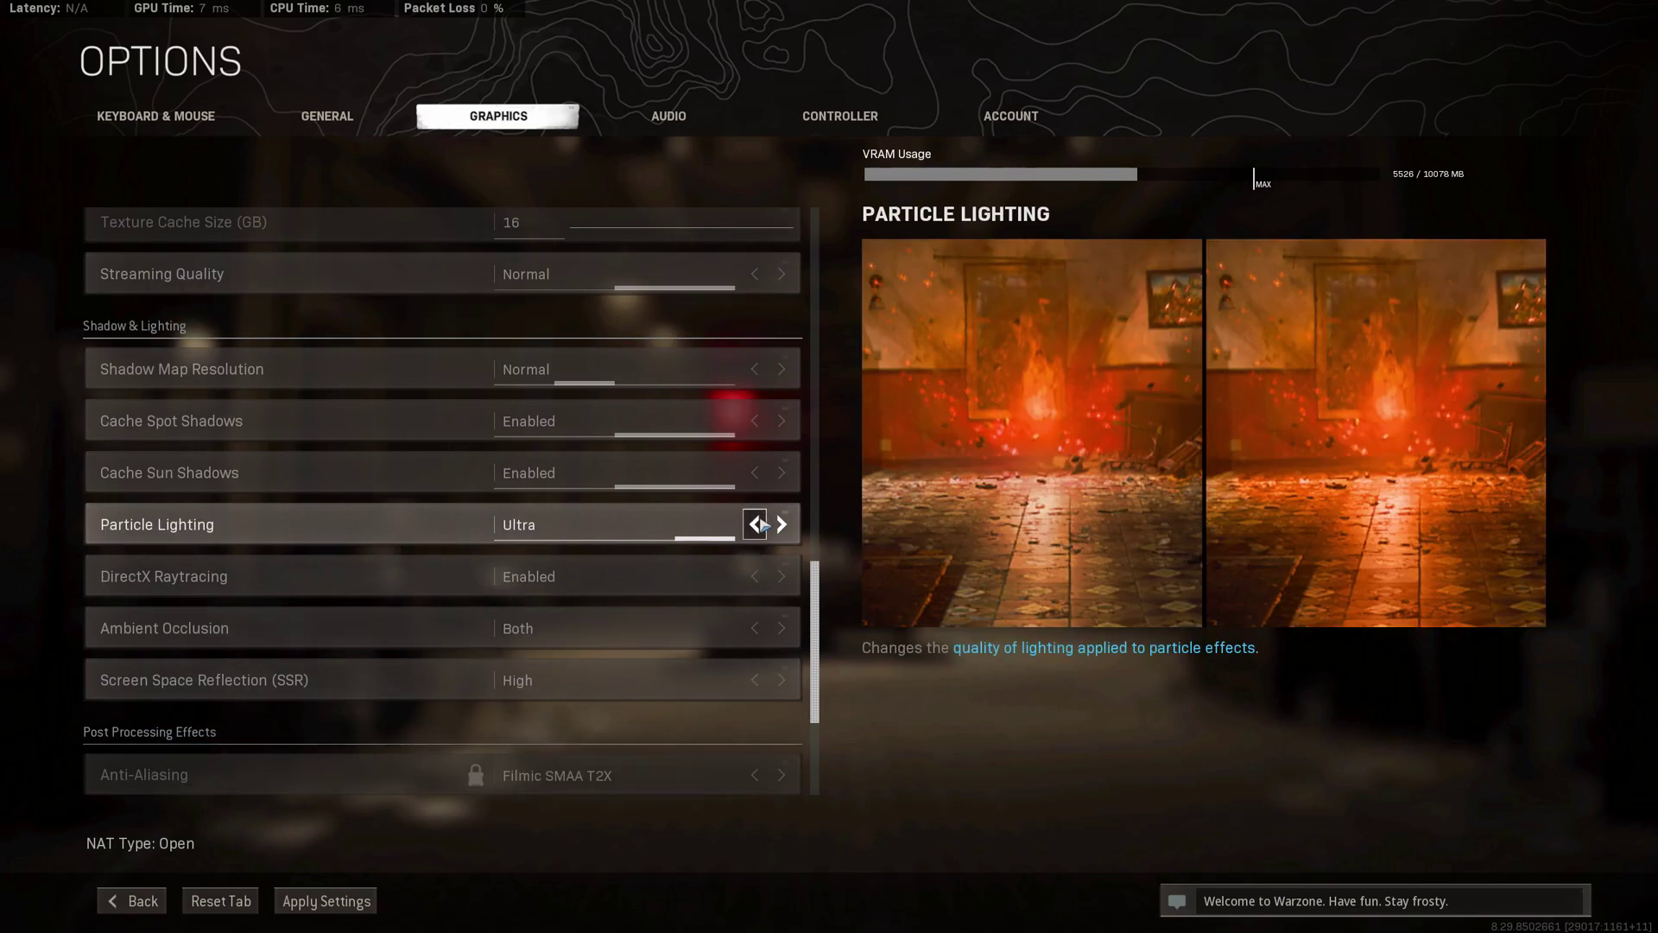
click(756, 524)
click(757, 525)
click(757, 525)
click(782, 524)
click(782, 524)
click(782, 524)
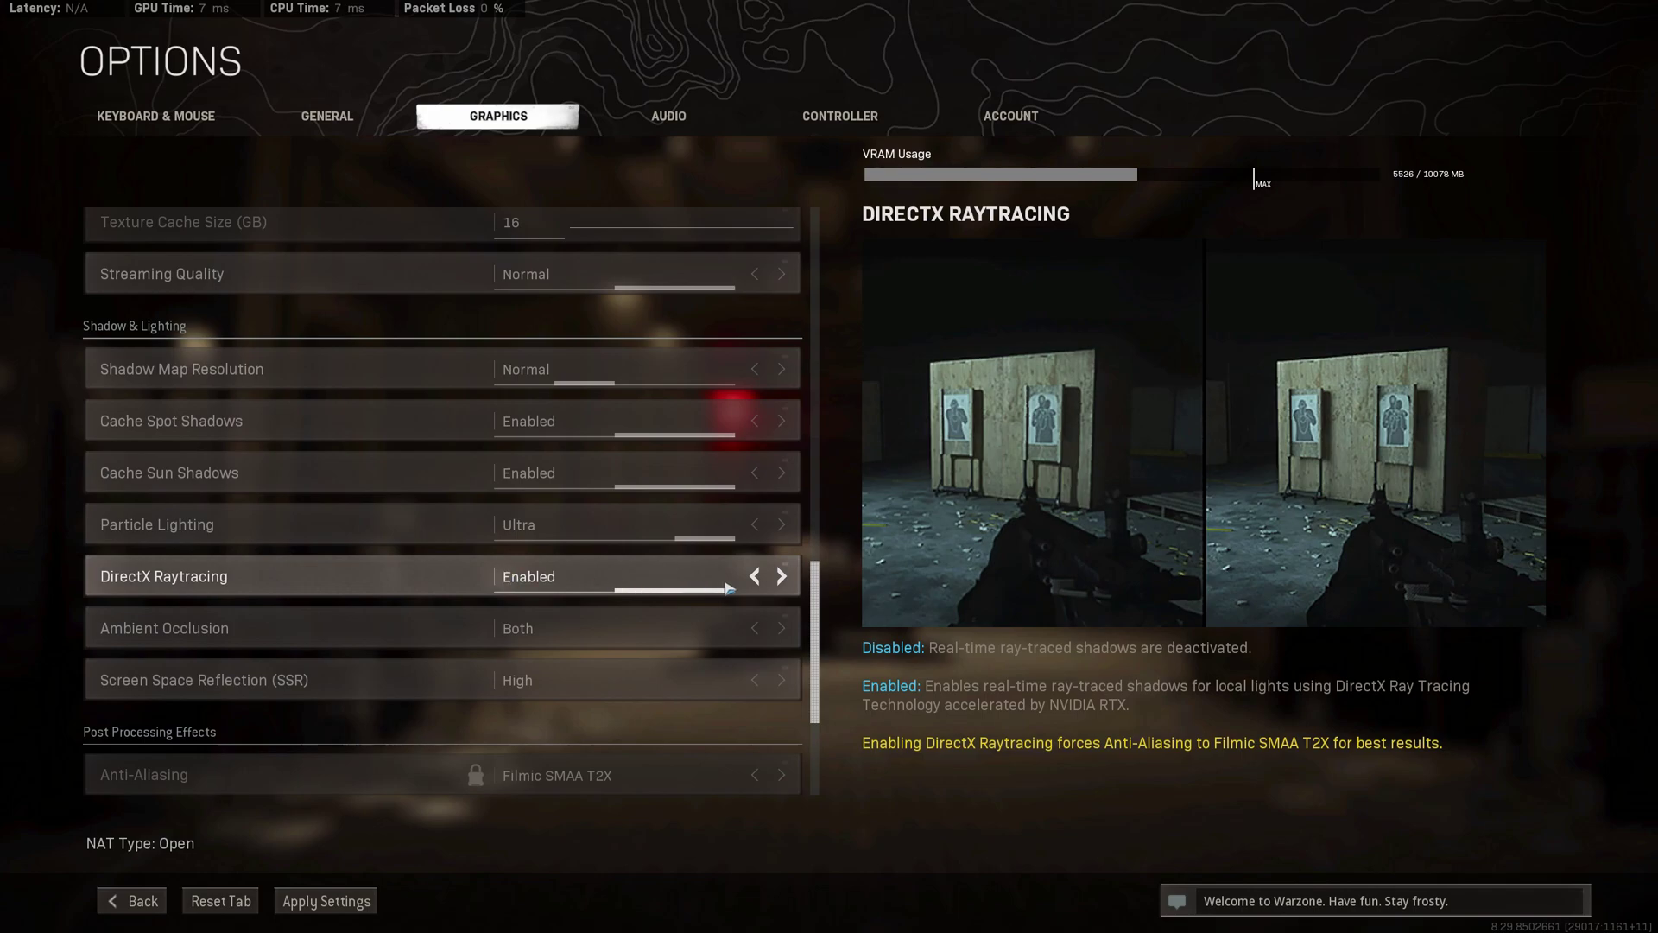
Set DirectX Raytracing in the Shadow & Lighting section to Disabled.
click(755, 576)
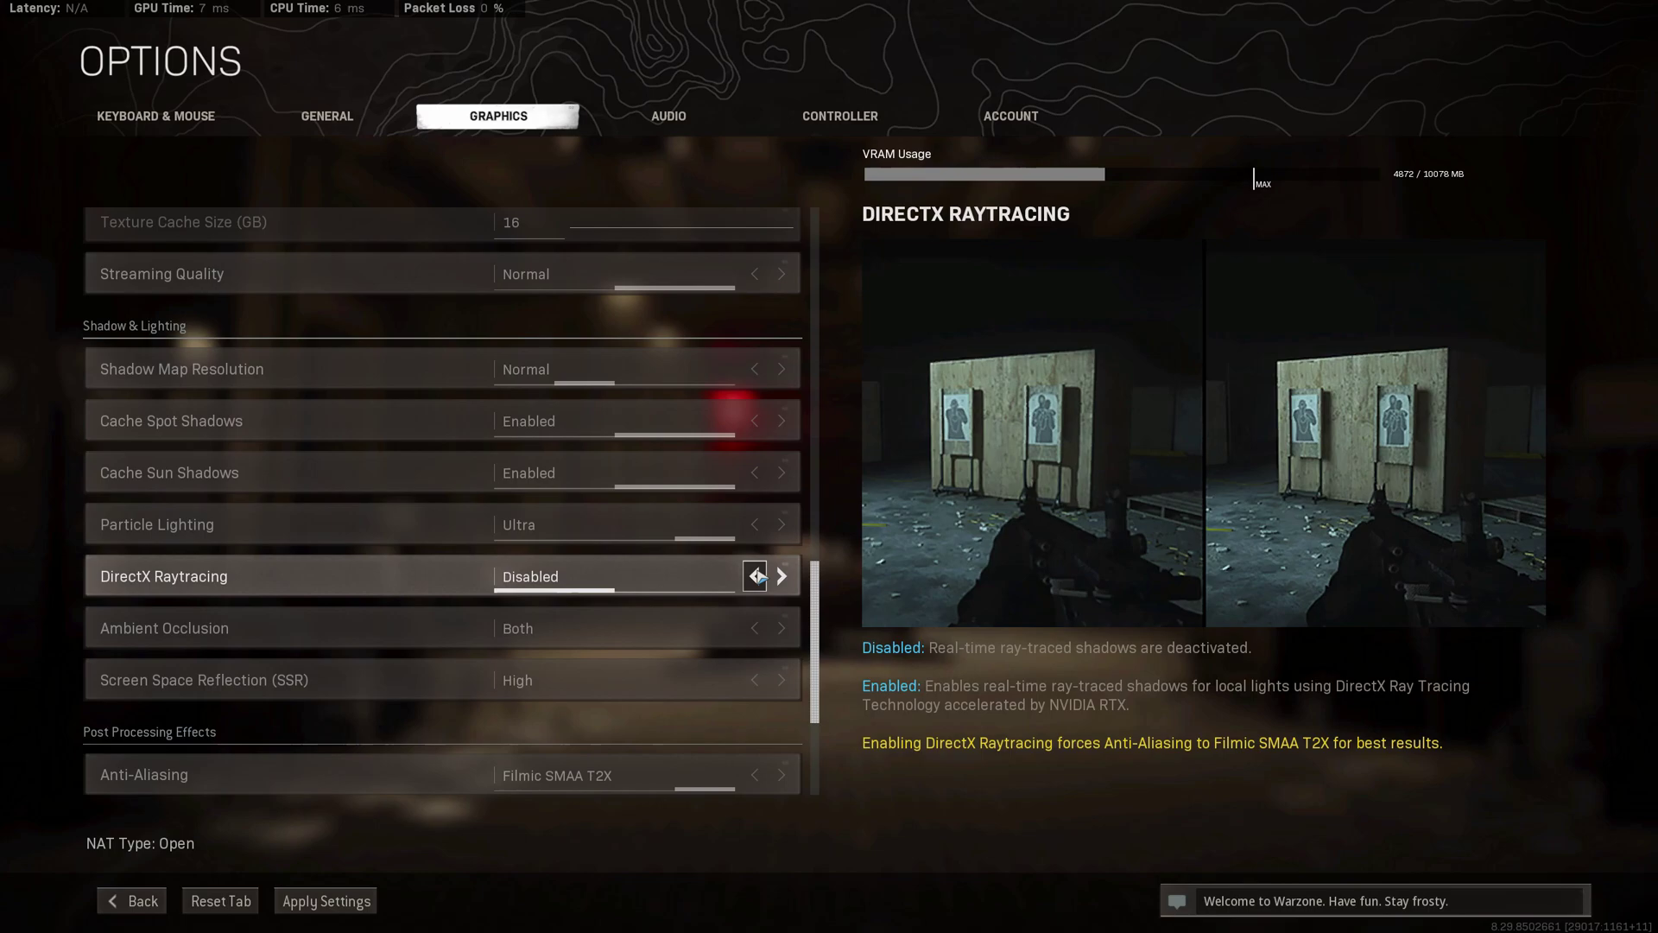
click(757, 576)
click(756, 576)
click(757, 576)
click(757, 576)
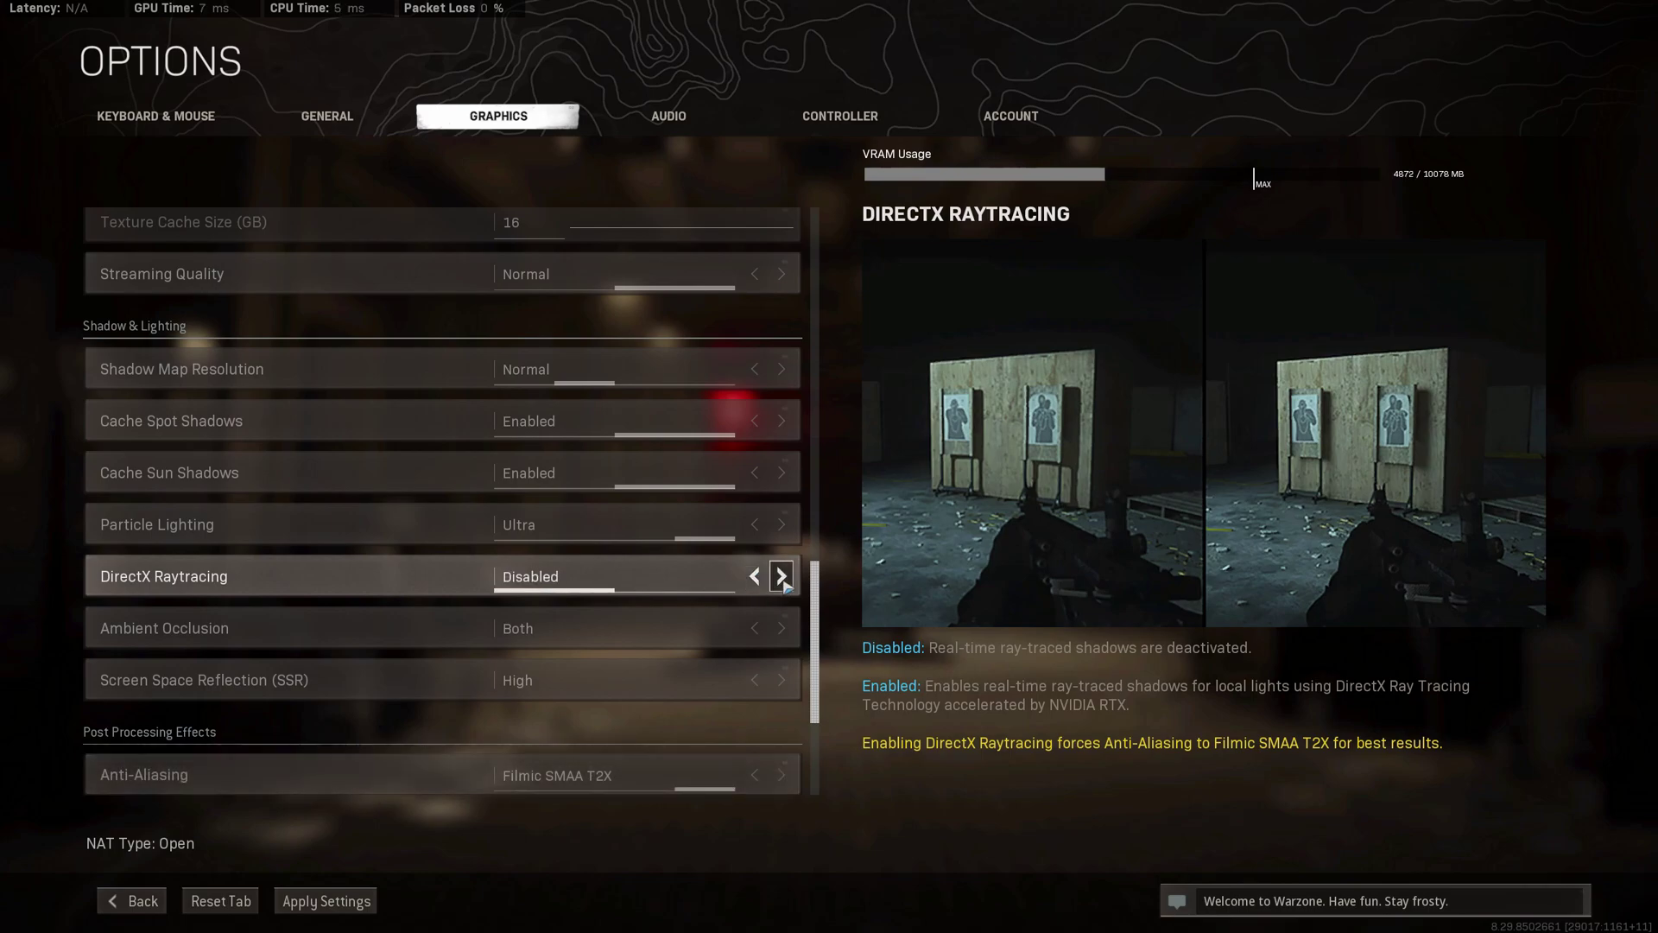
click(760, 579)
click(757, 579)
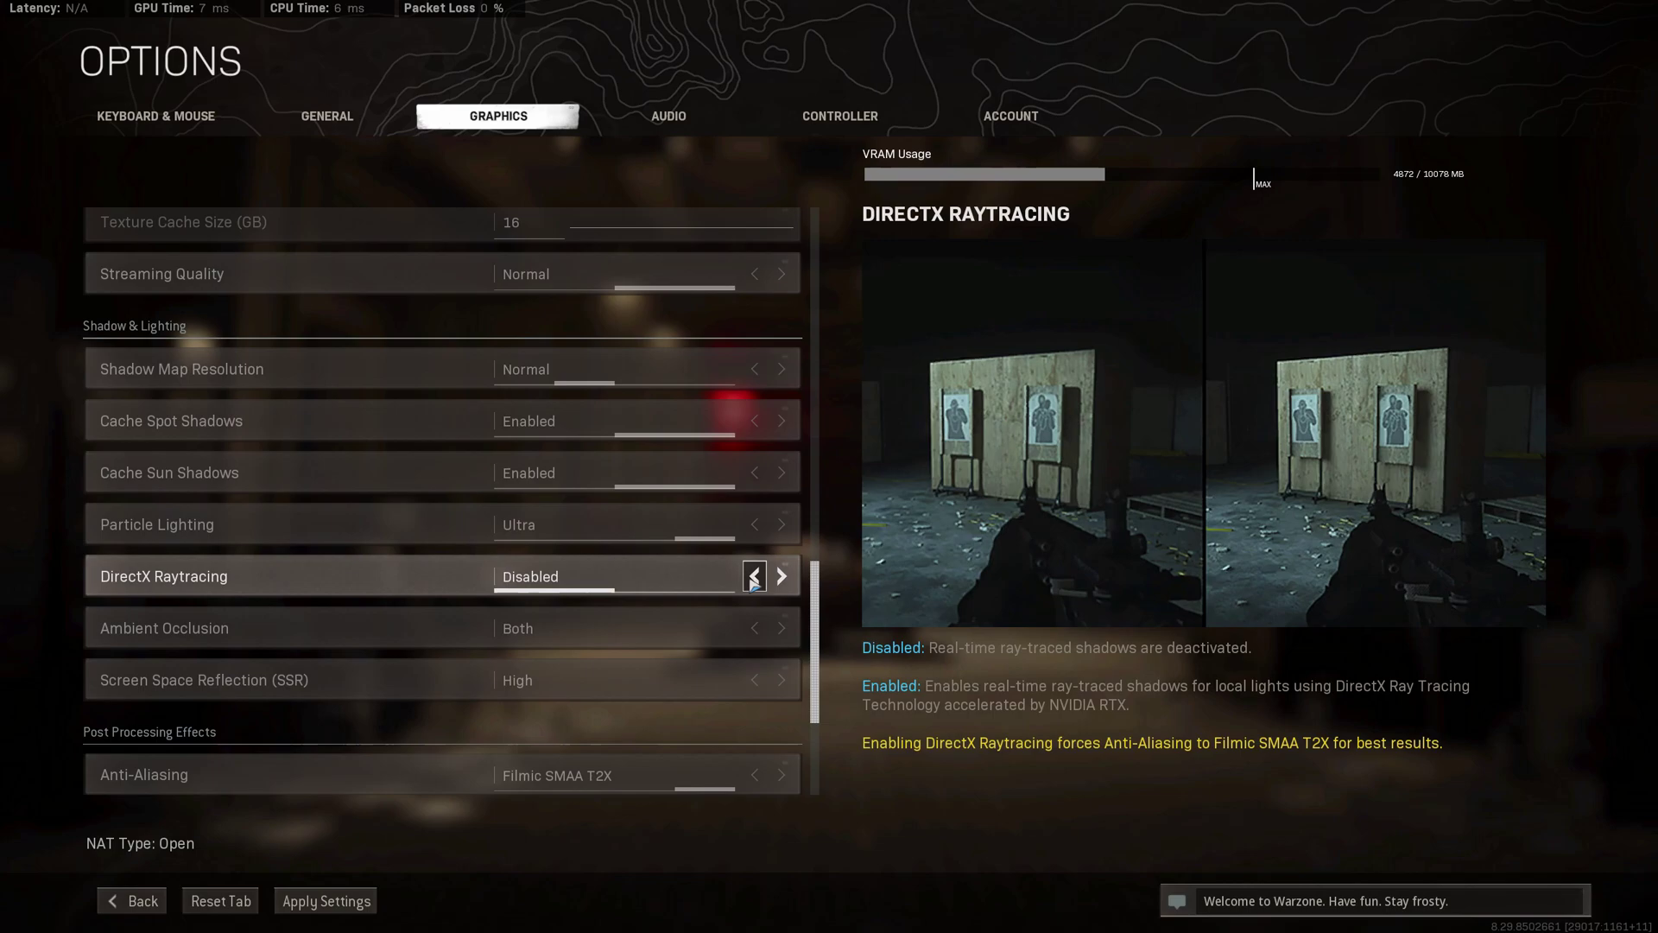
click(756, 579)
click(781, 577)
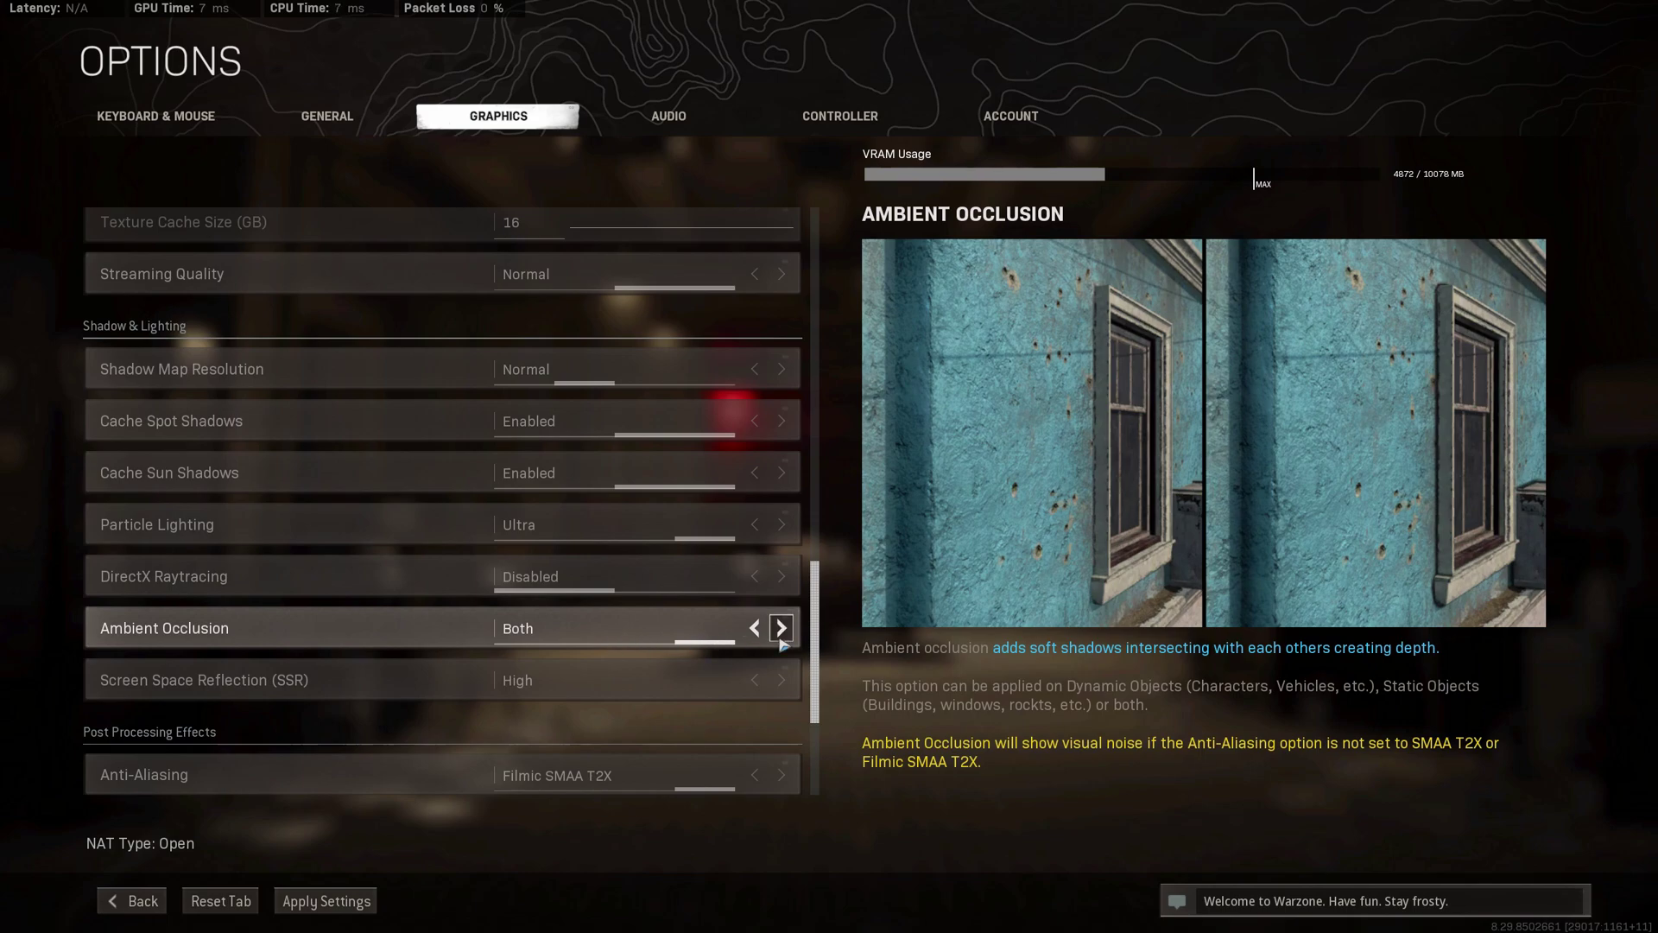
Cycle through the Ambient Occlusion options and set it to Static Objects (GTAO).
click(778, 632)
click(777, 632)
click(777, 632)
click(777, 631)
click(765, 630)
click(765, 631)
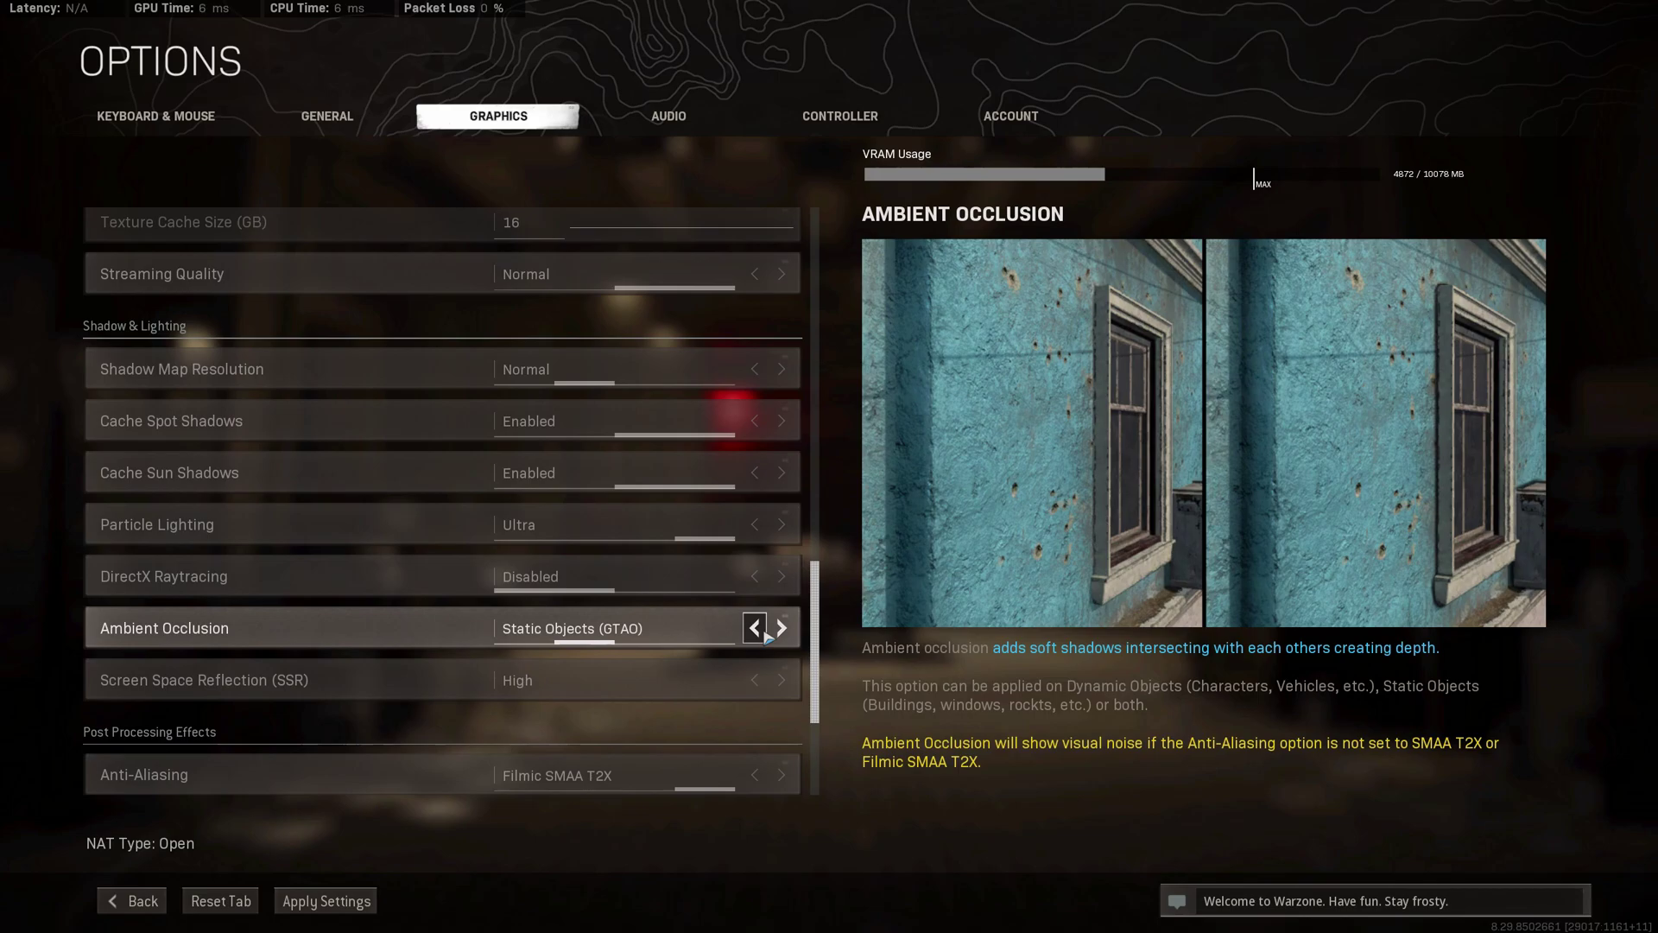
Set Screen Space Reflection (SSR) to Normal.
click(754, 680)
click(754, 680)
click(773, 683)
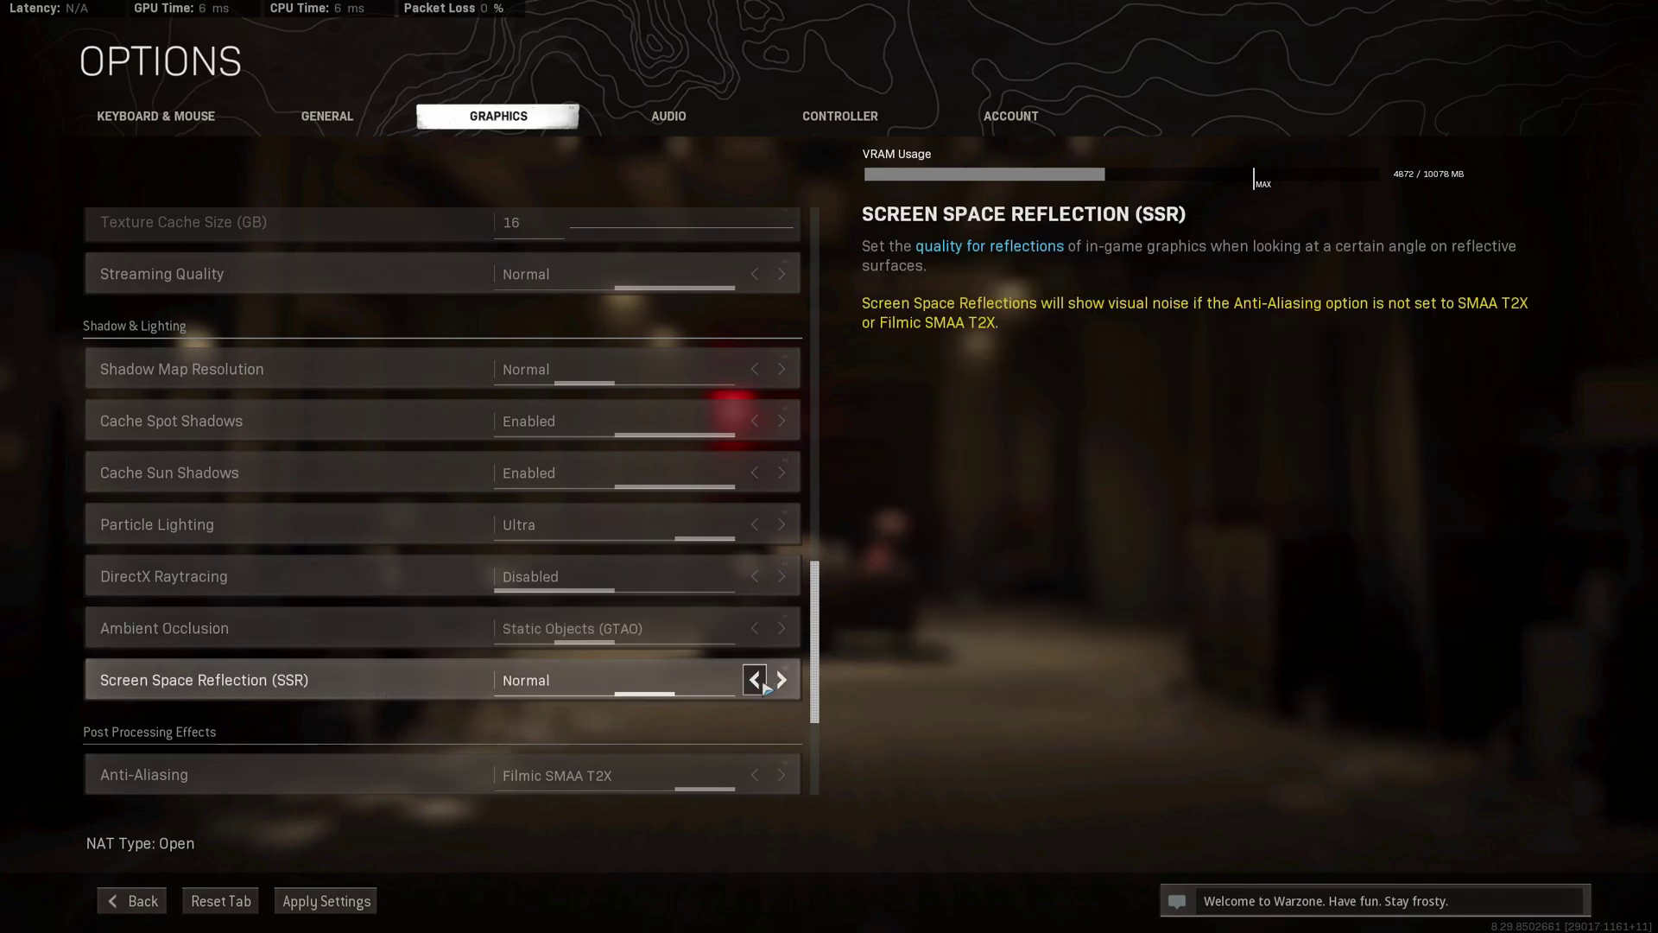
Review the Post Processing Effects settings, including Anti-Aliasing, Depth of Field, motion blur and Film Grain.
scroll(773, 678, down, 3)
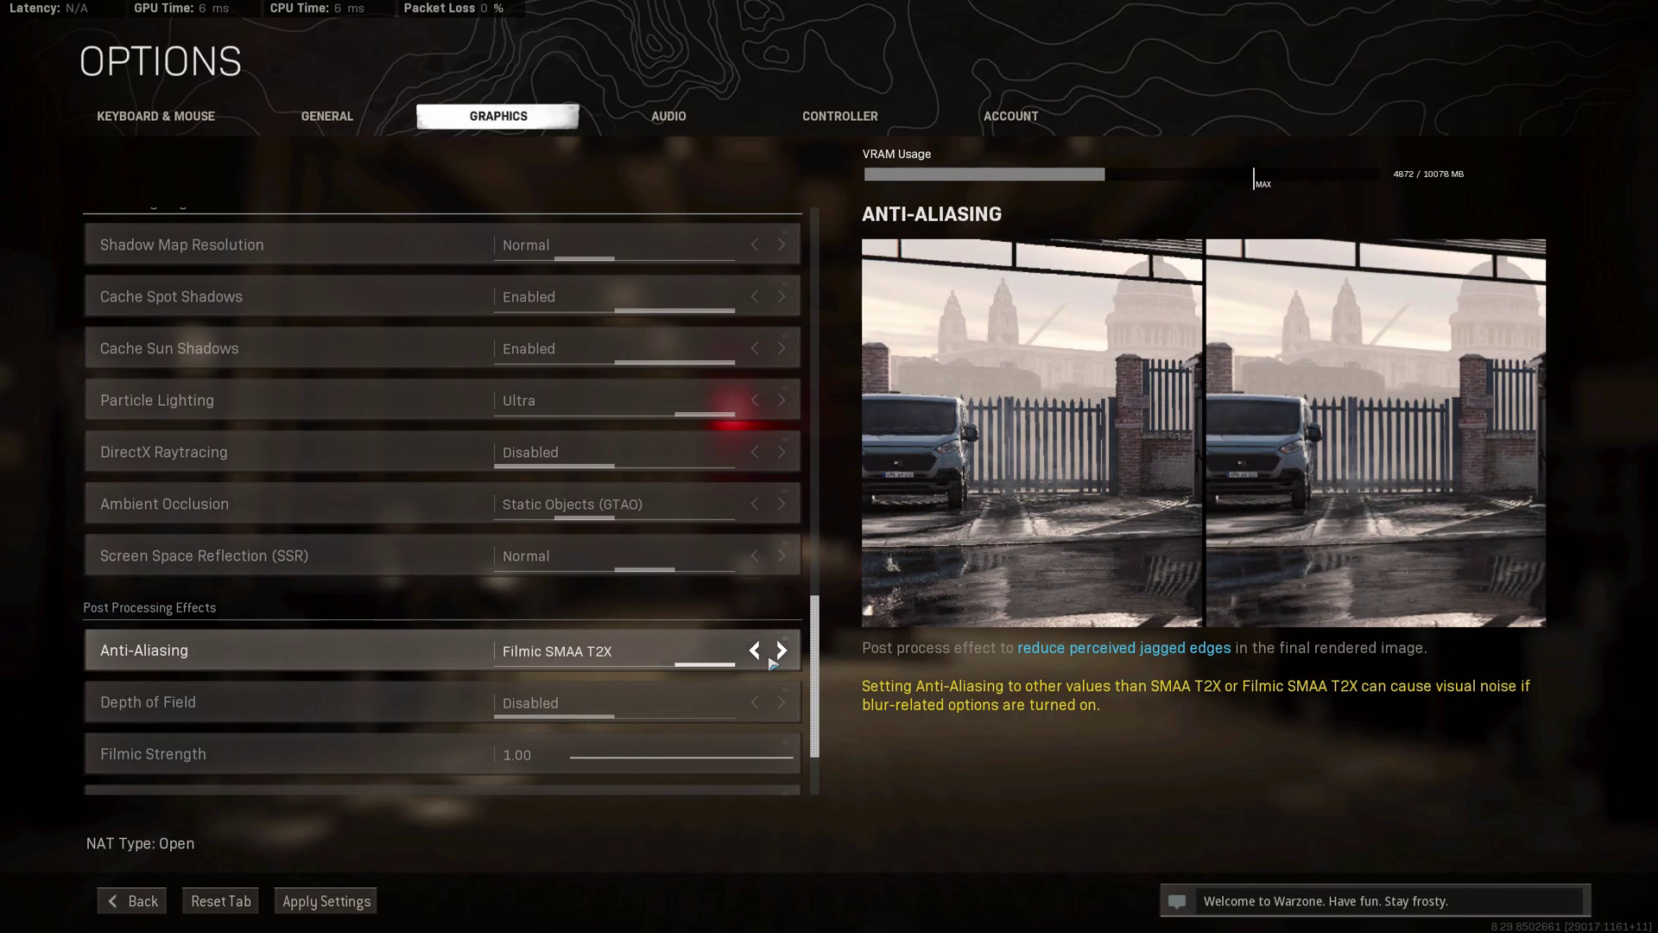
scroll(769, 666, down, 3)
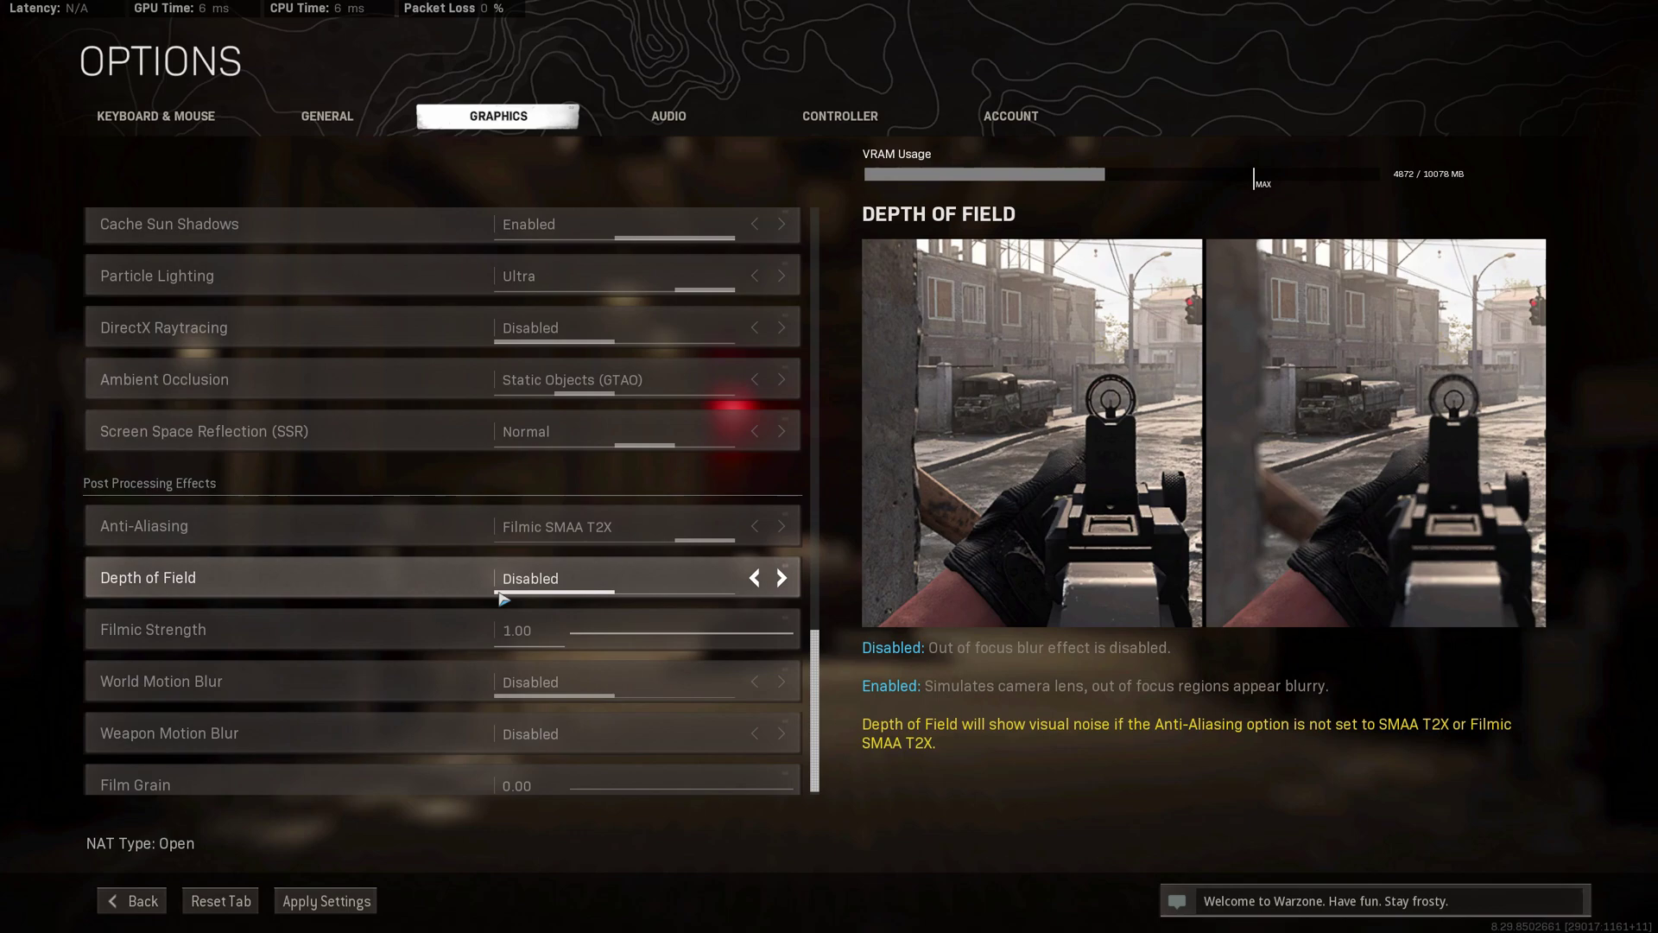
scroll(530, 671, down, 1)
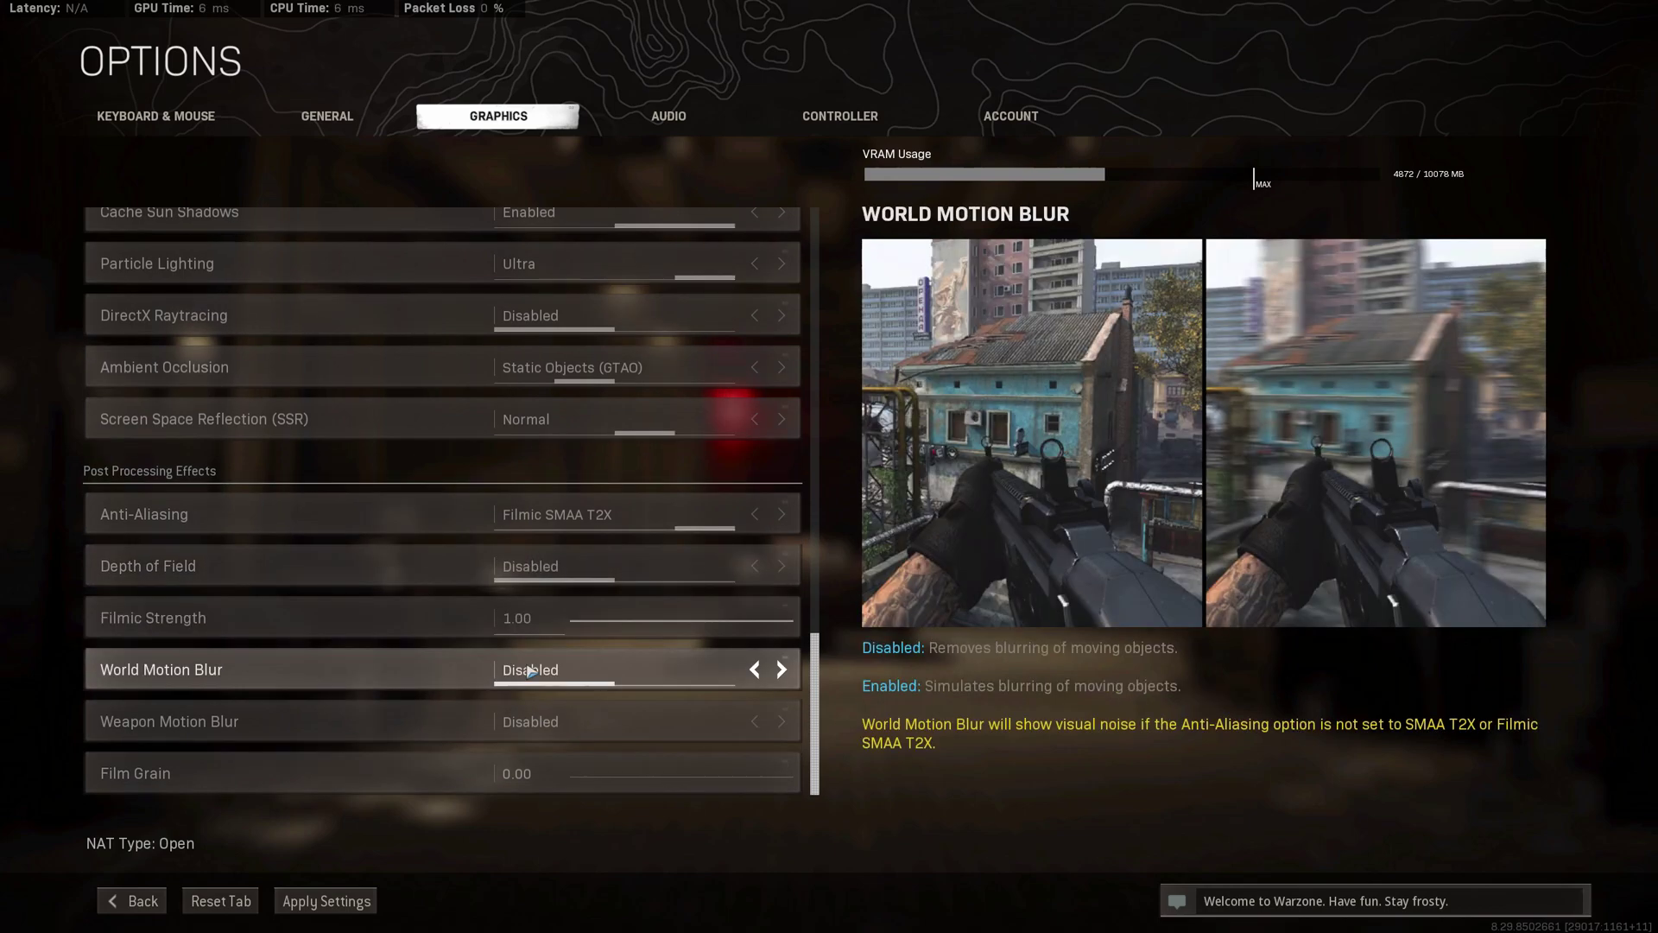
drag(815, 672, 901, 203)
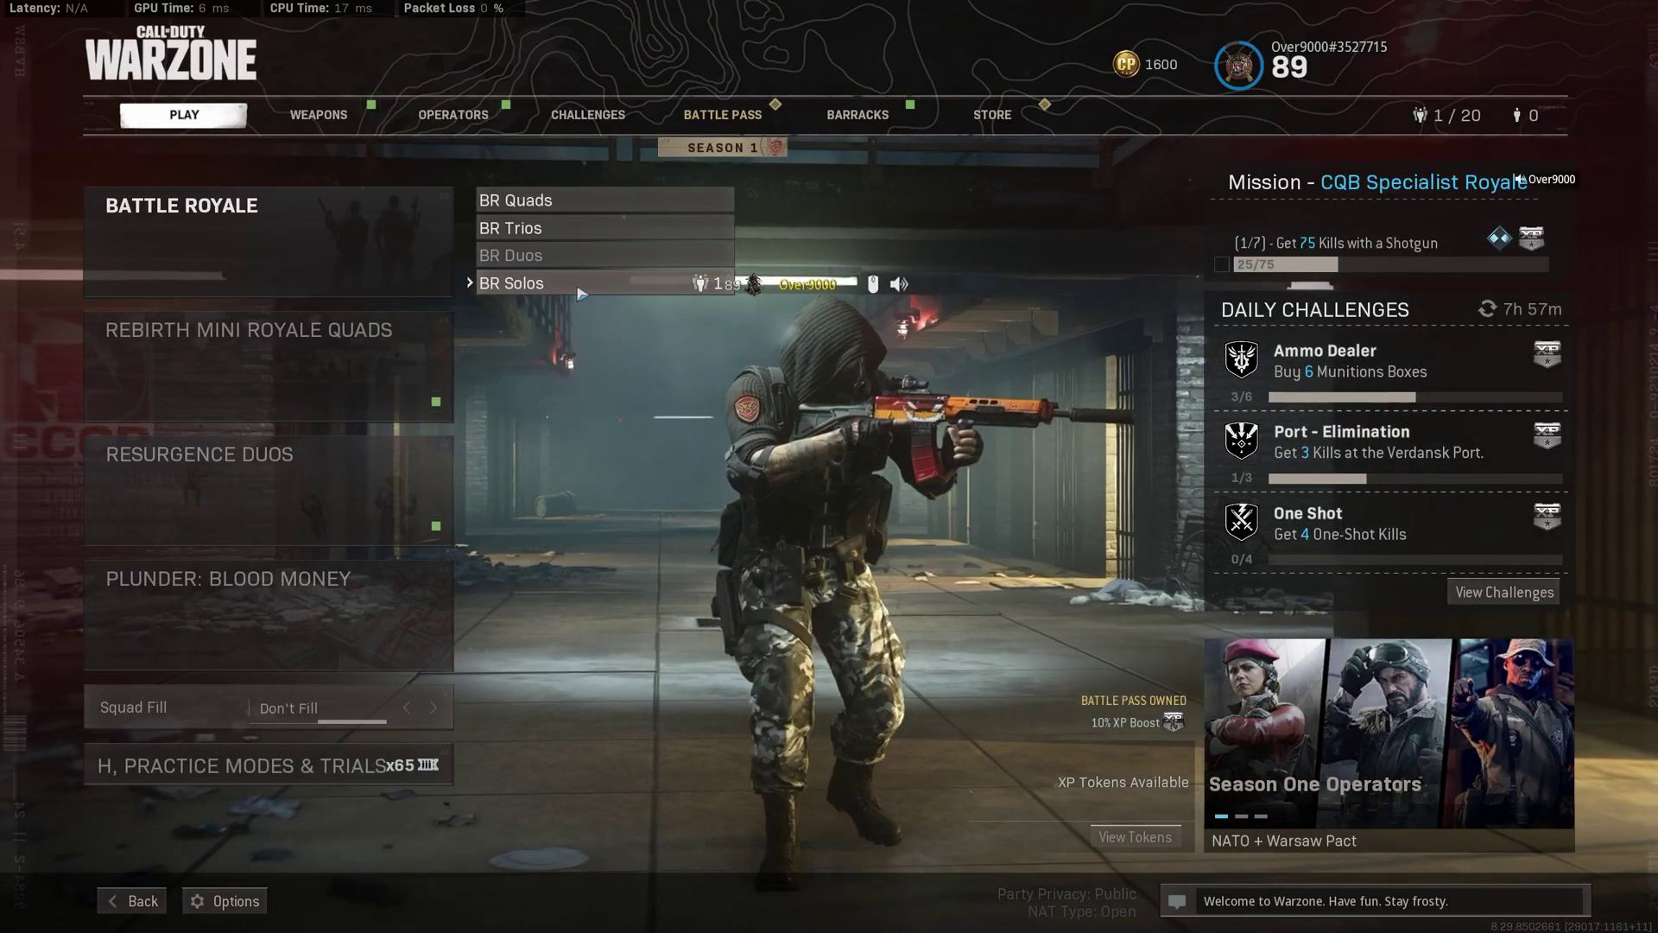
Choose BR Solos as the Battle Royale mode to start a match.
click(579, 288)
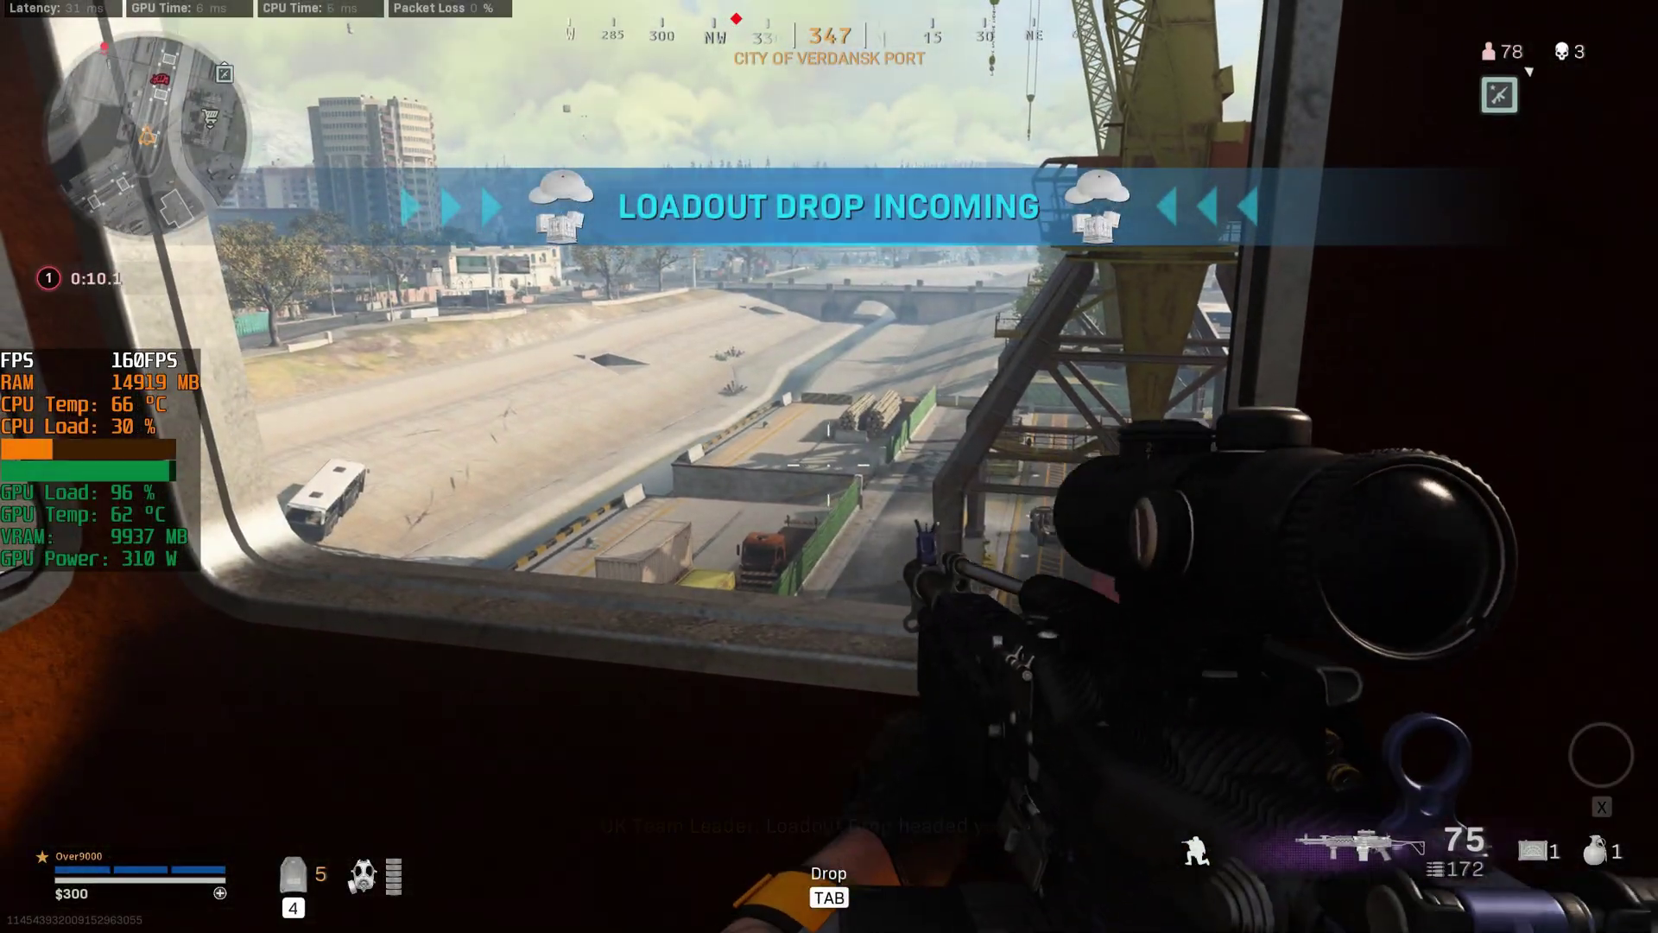
right_click(829, 467)
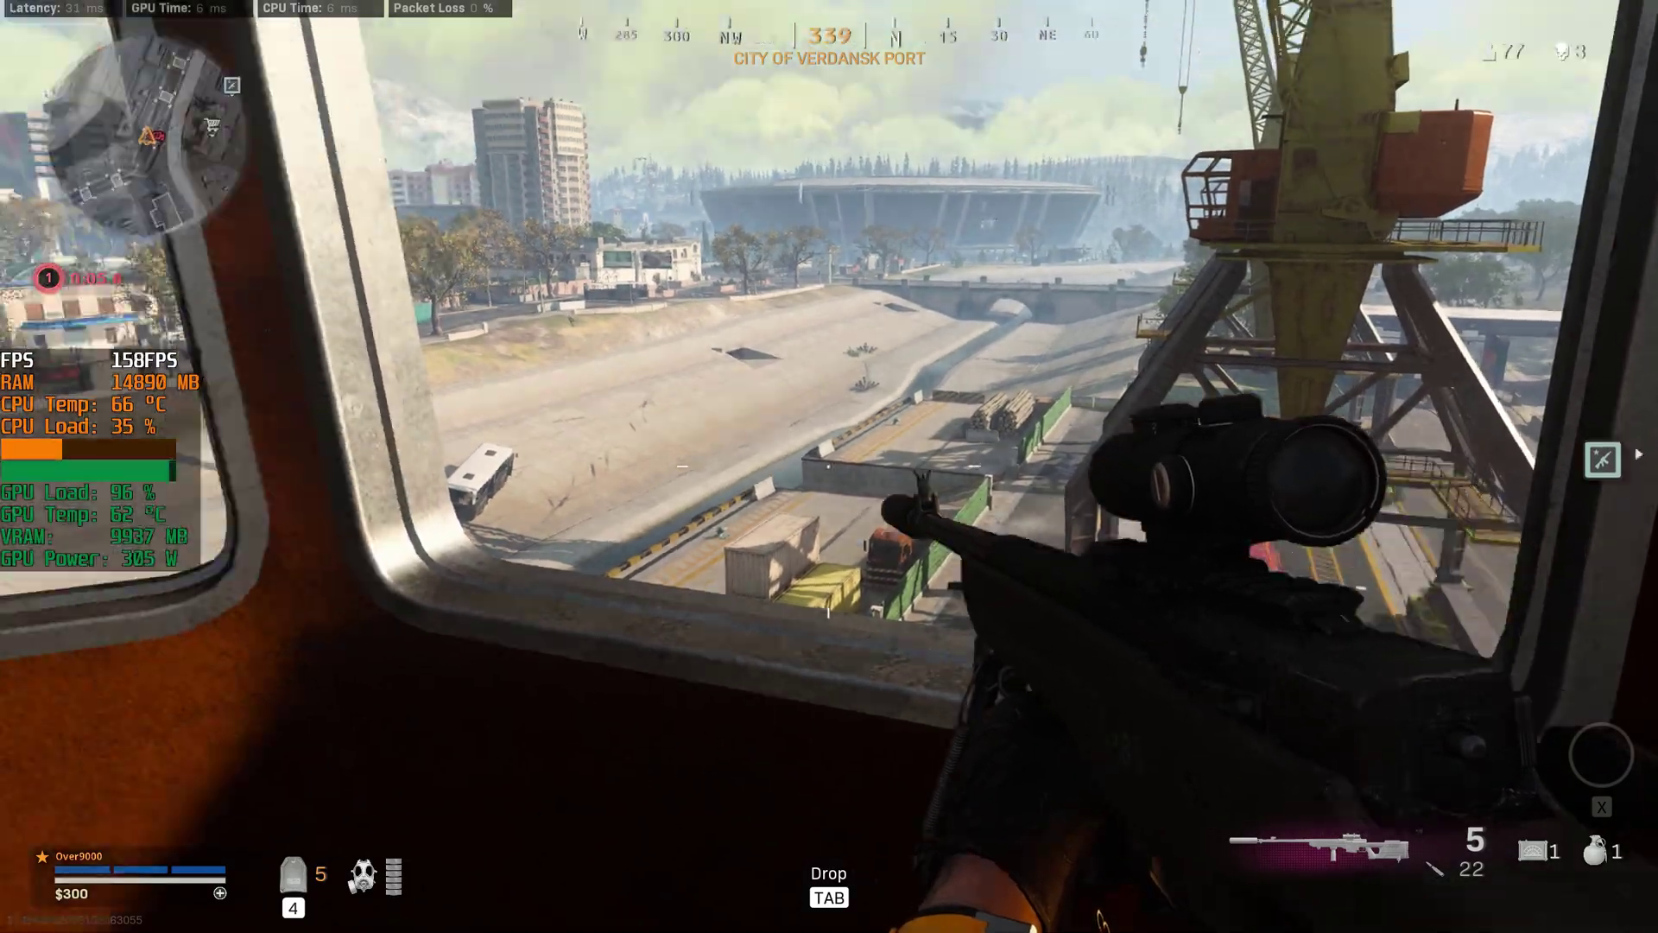
right_click(830, 467)
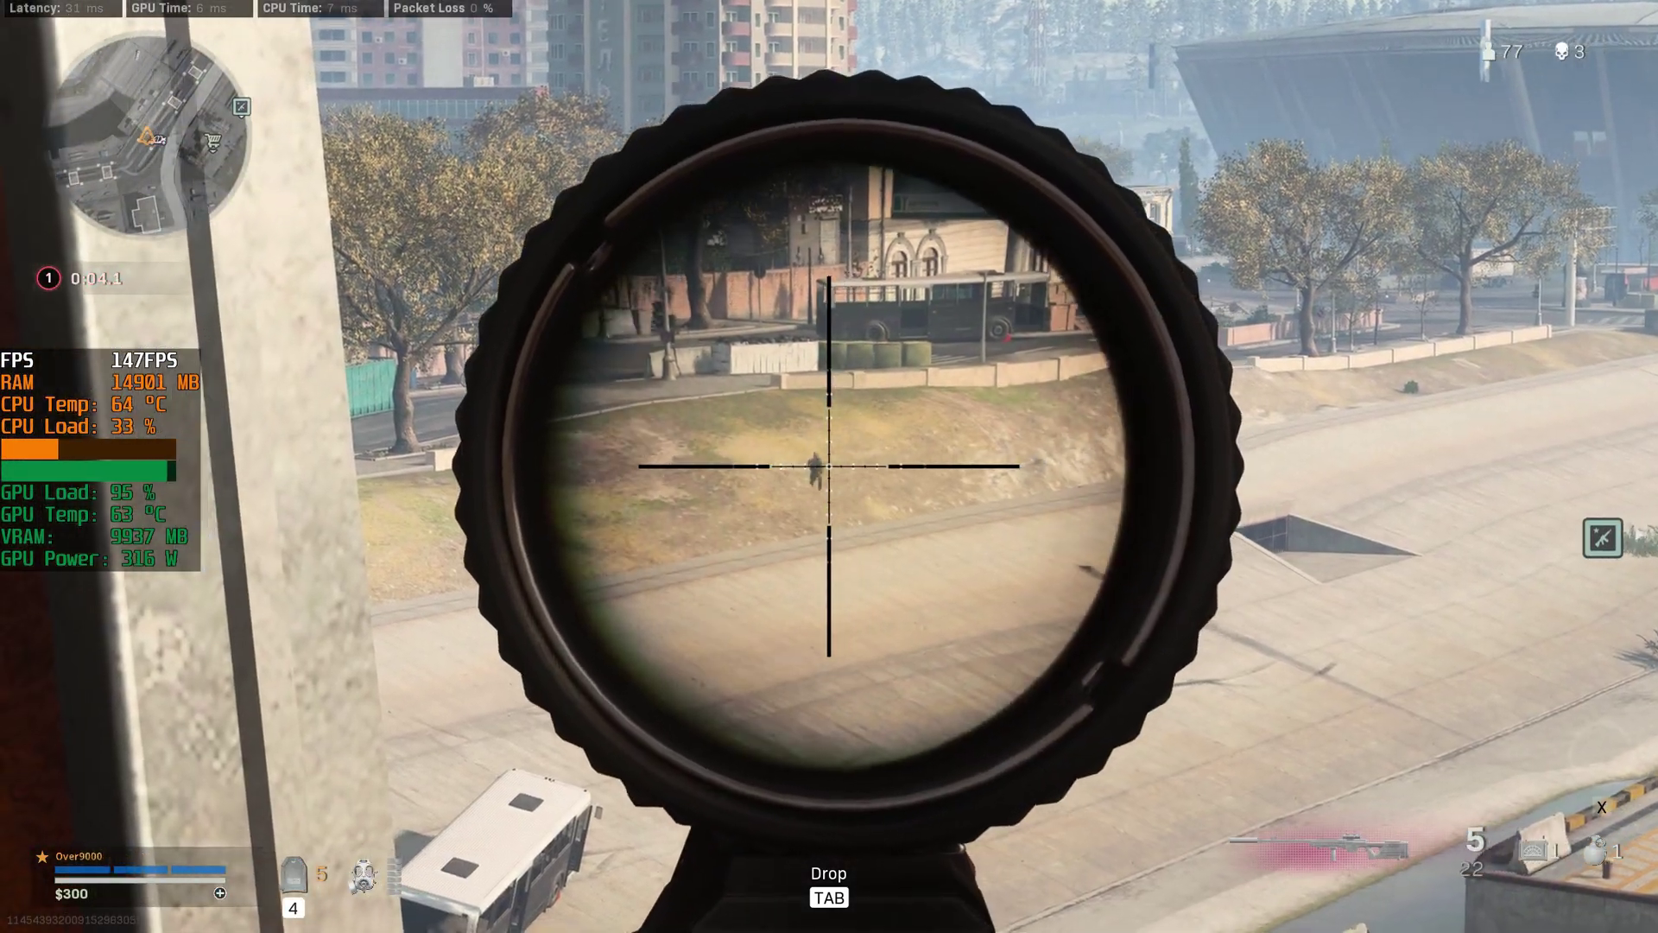
click(829, 466)
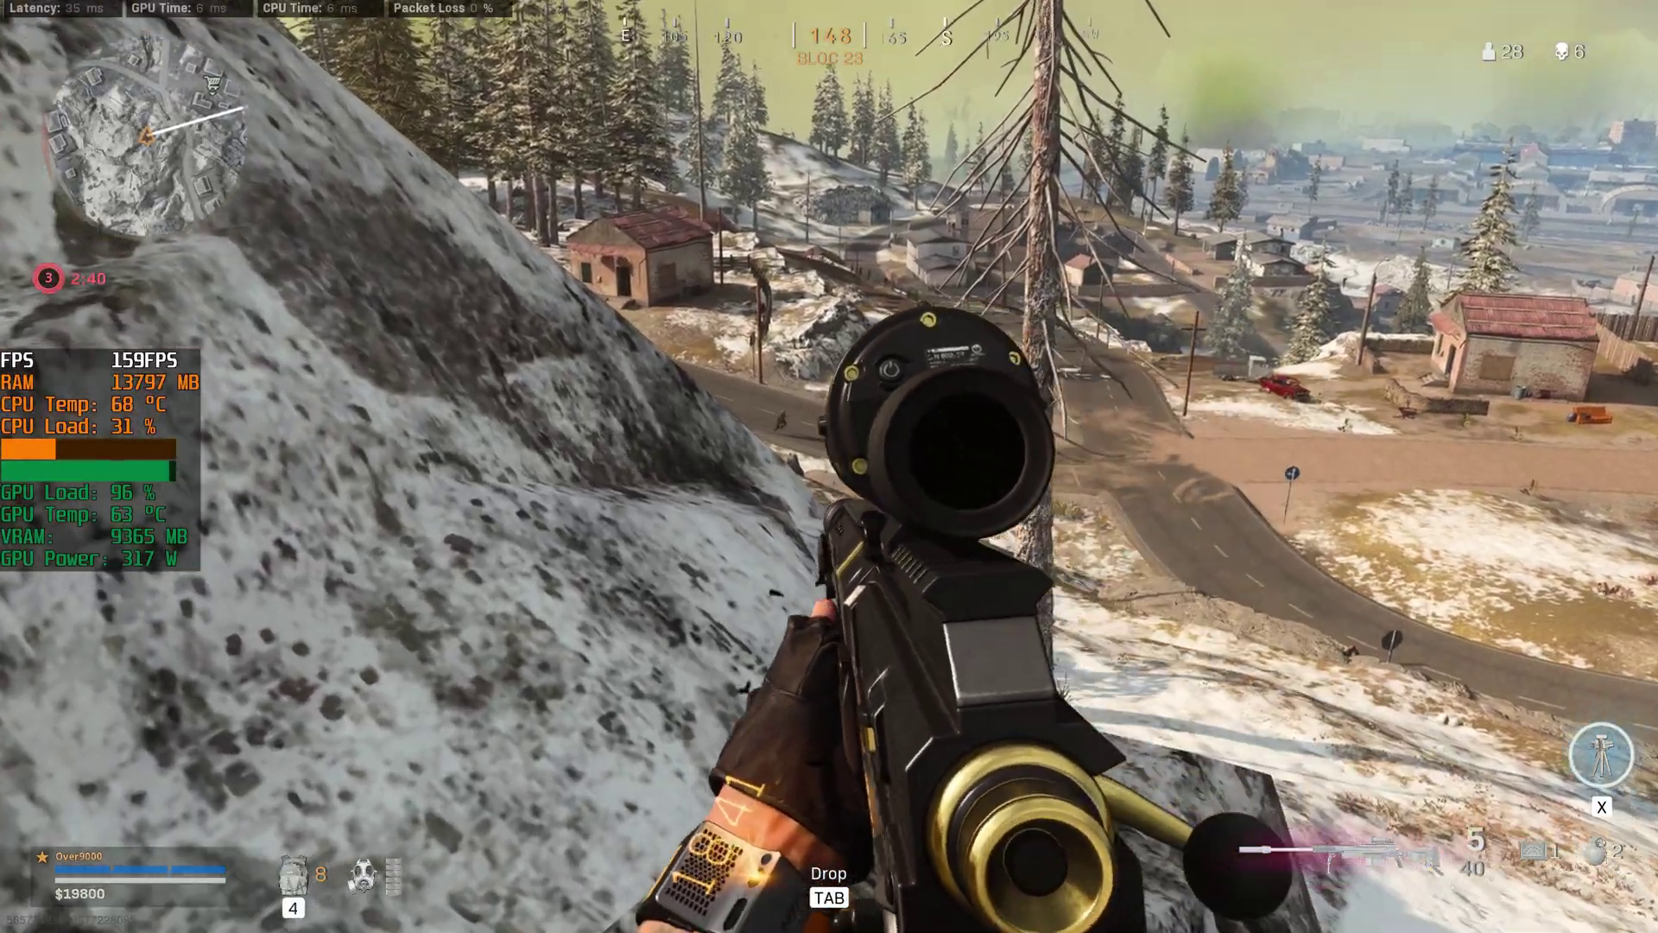
right_click(830, 466)
click(829, 466)
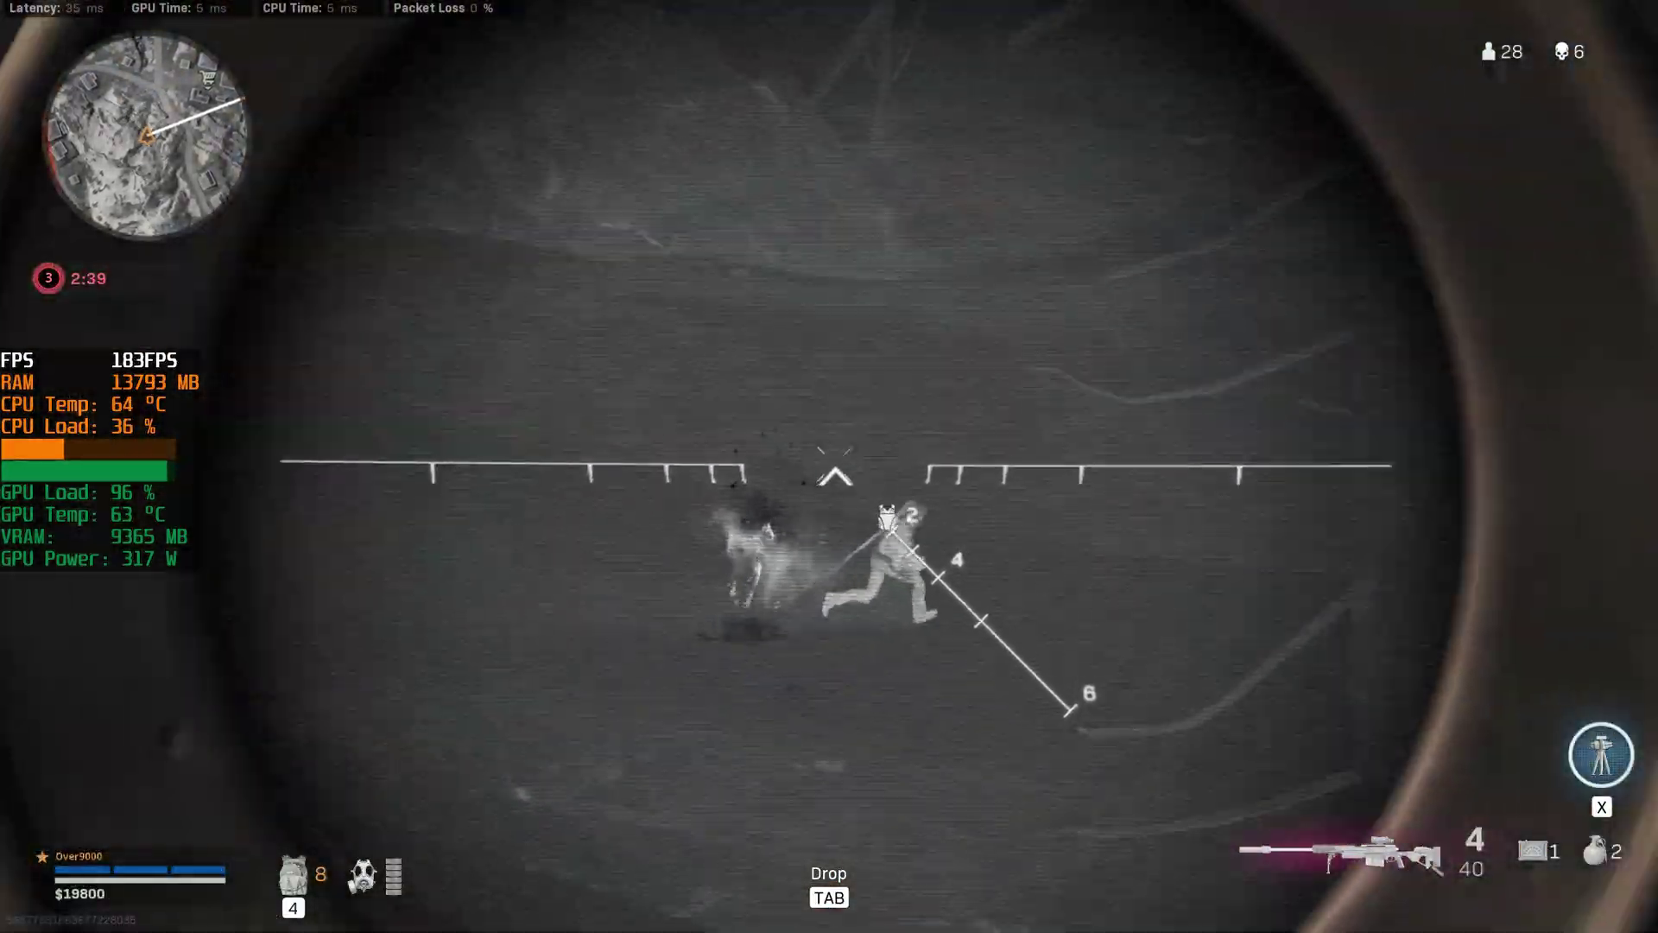
key(shift)
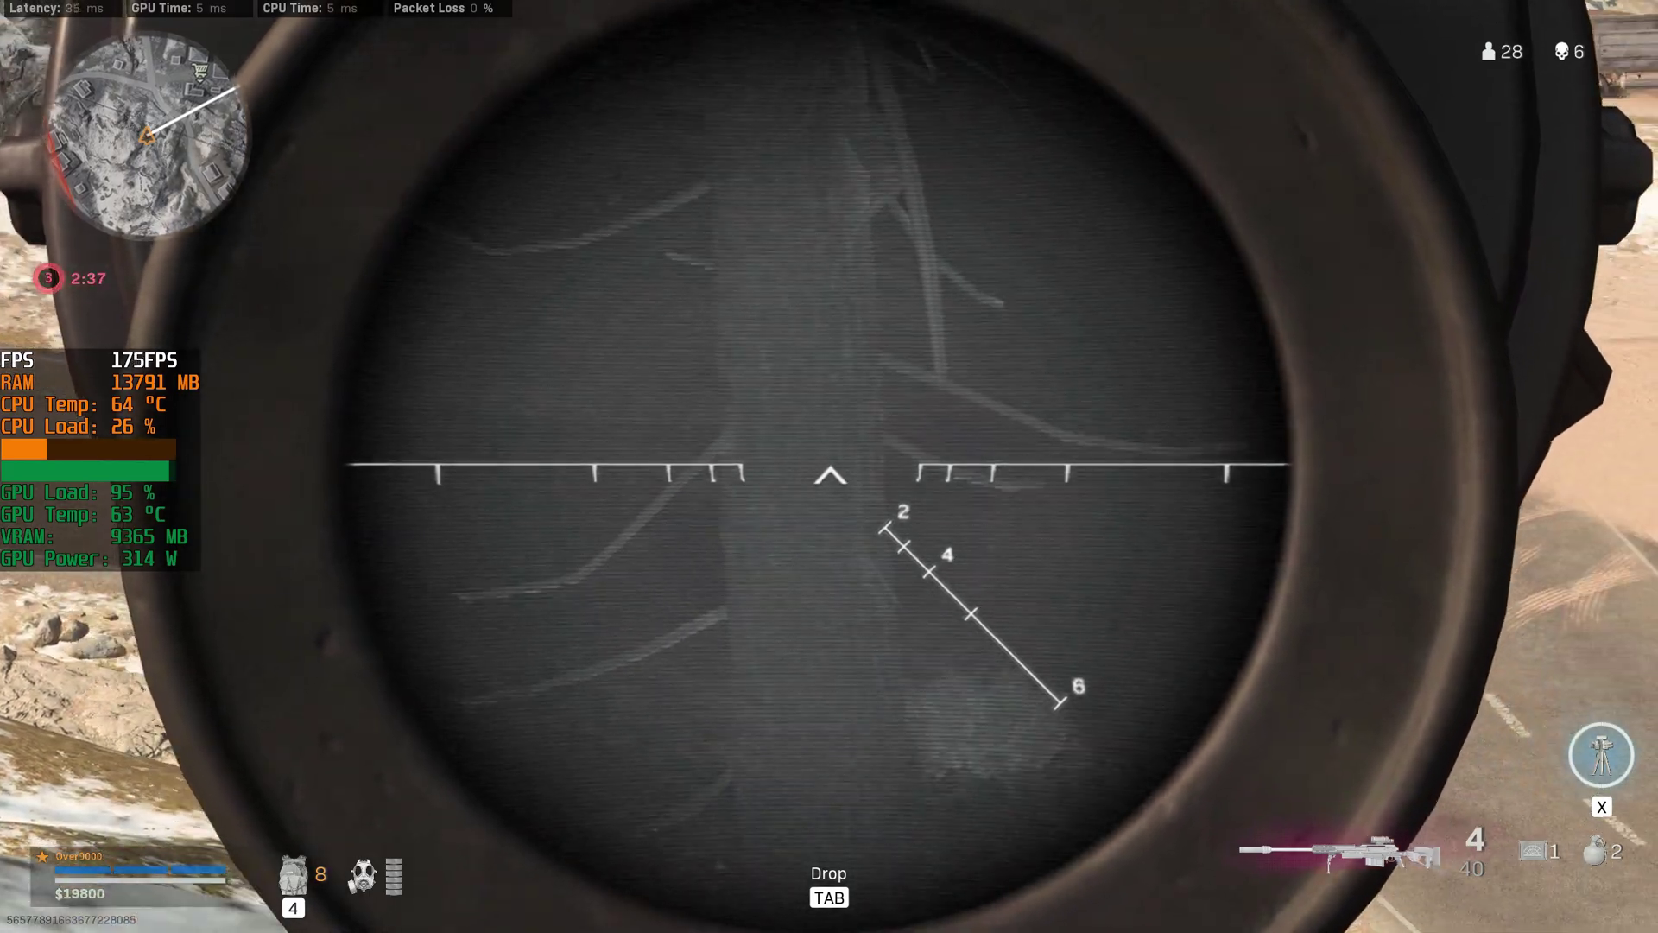
click(829, 466)
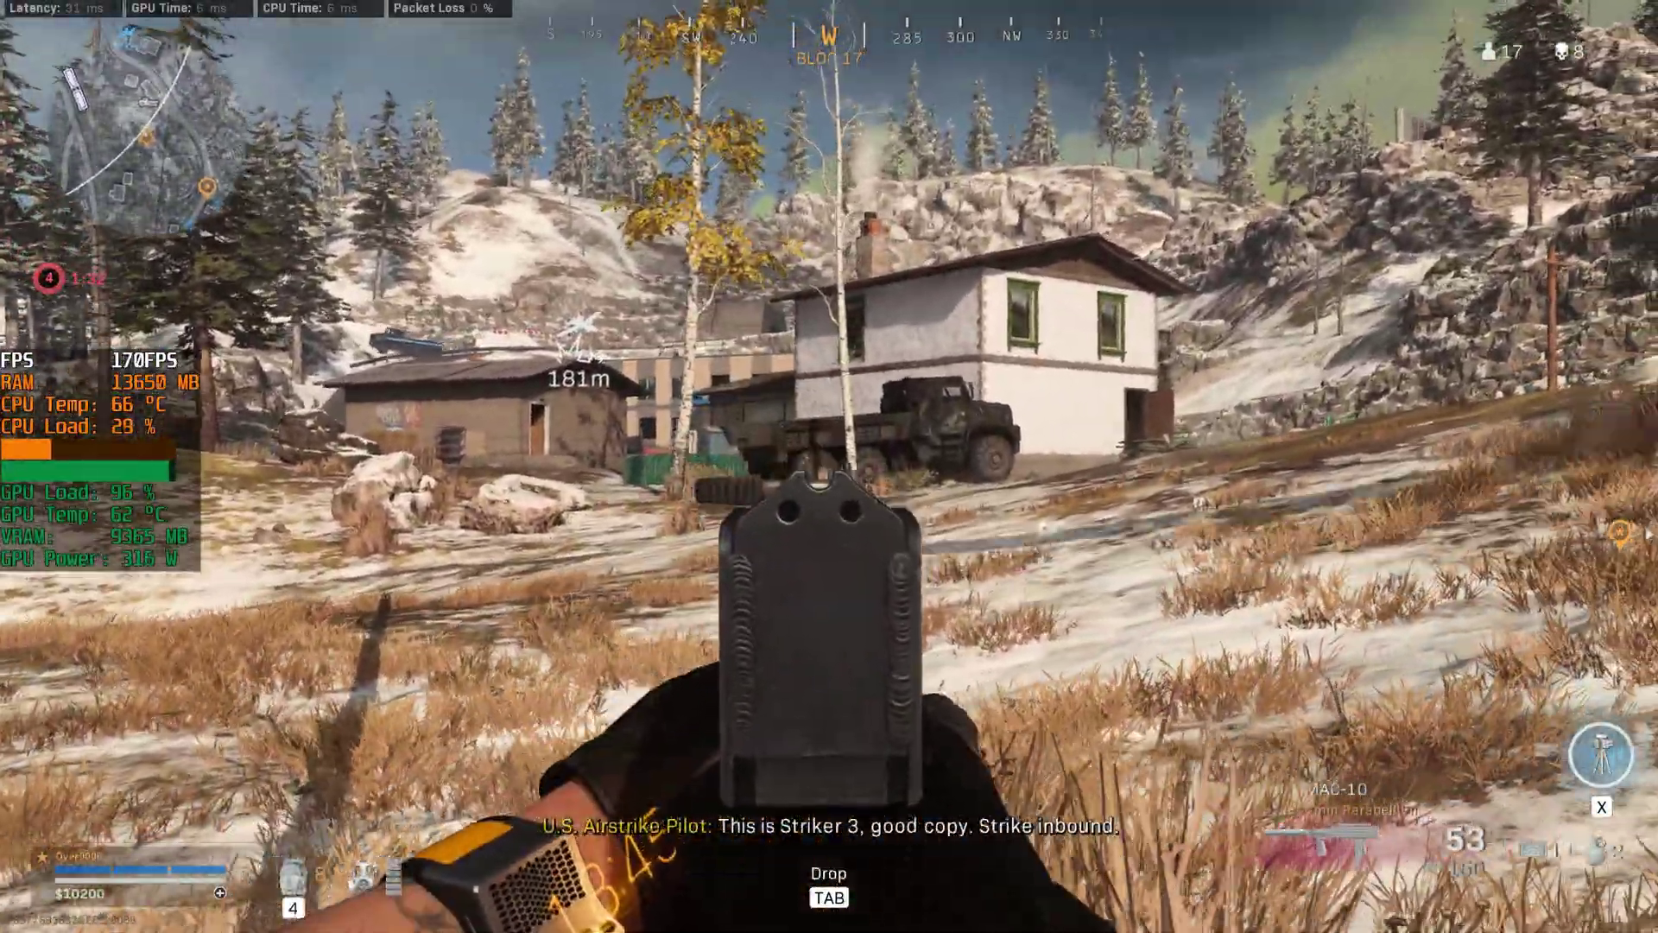
key(shift)
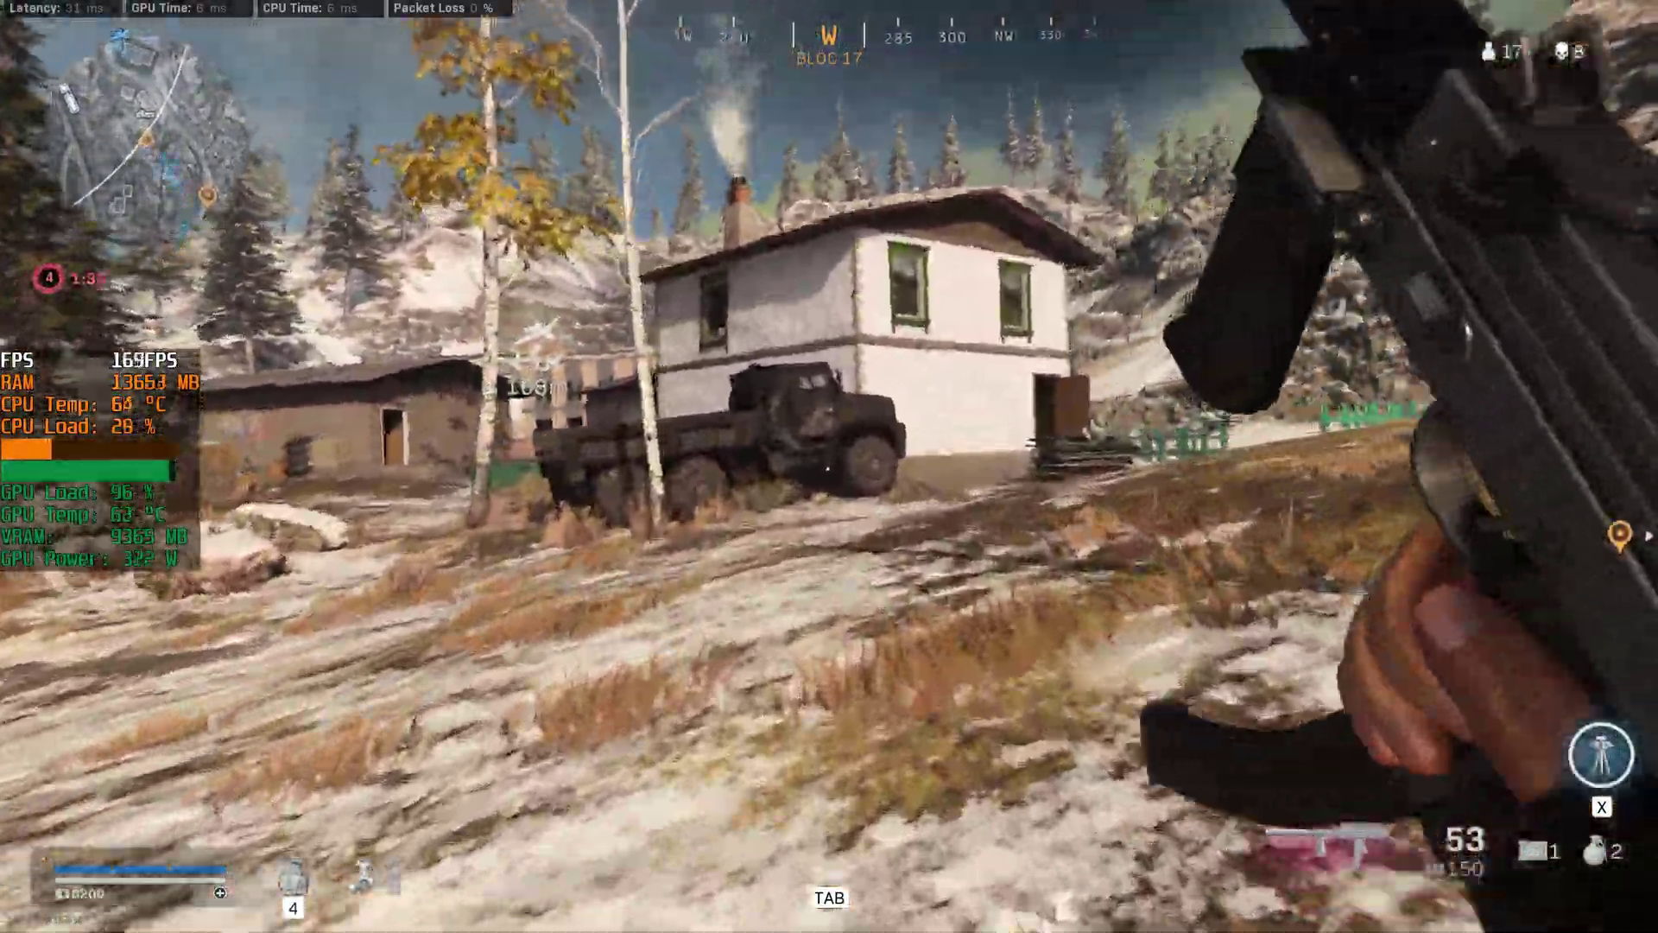
key(w)
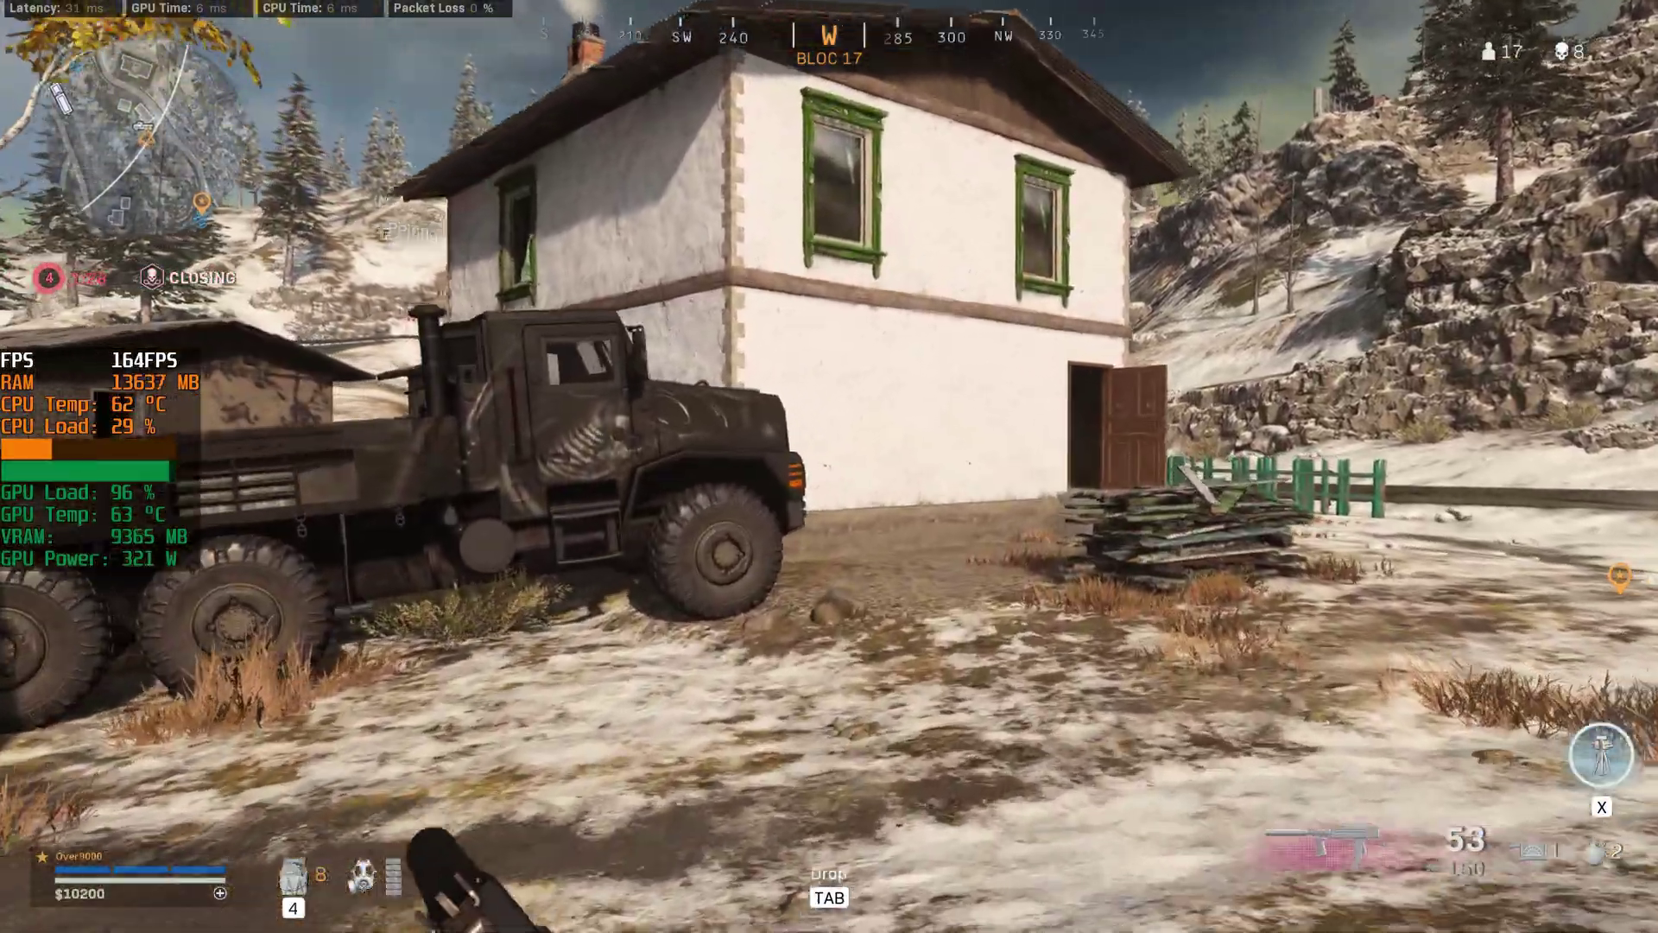
key(shift+w)
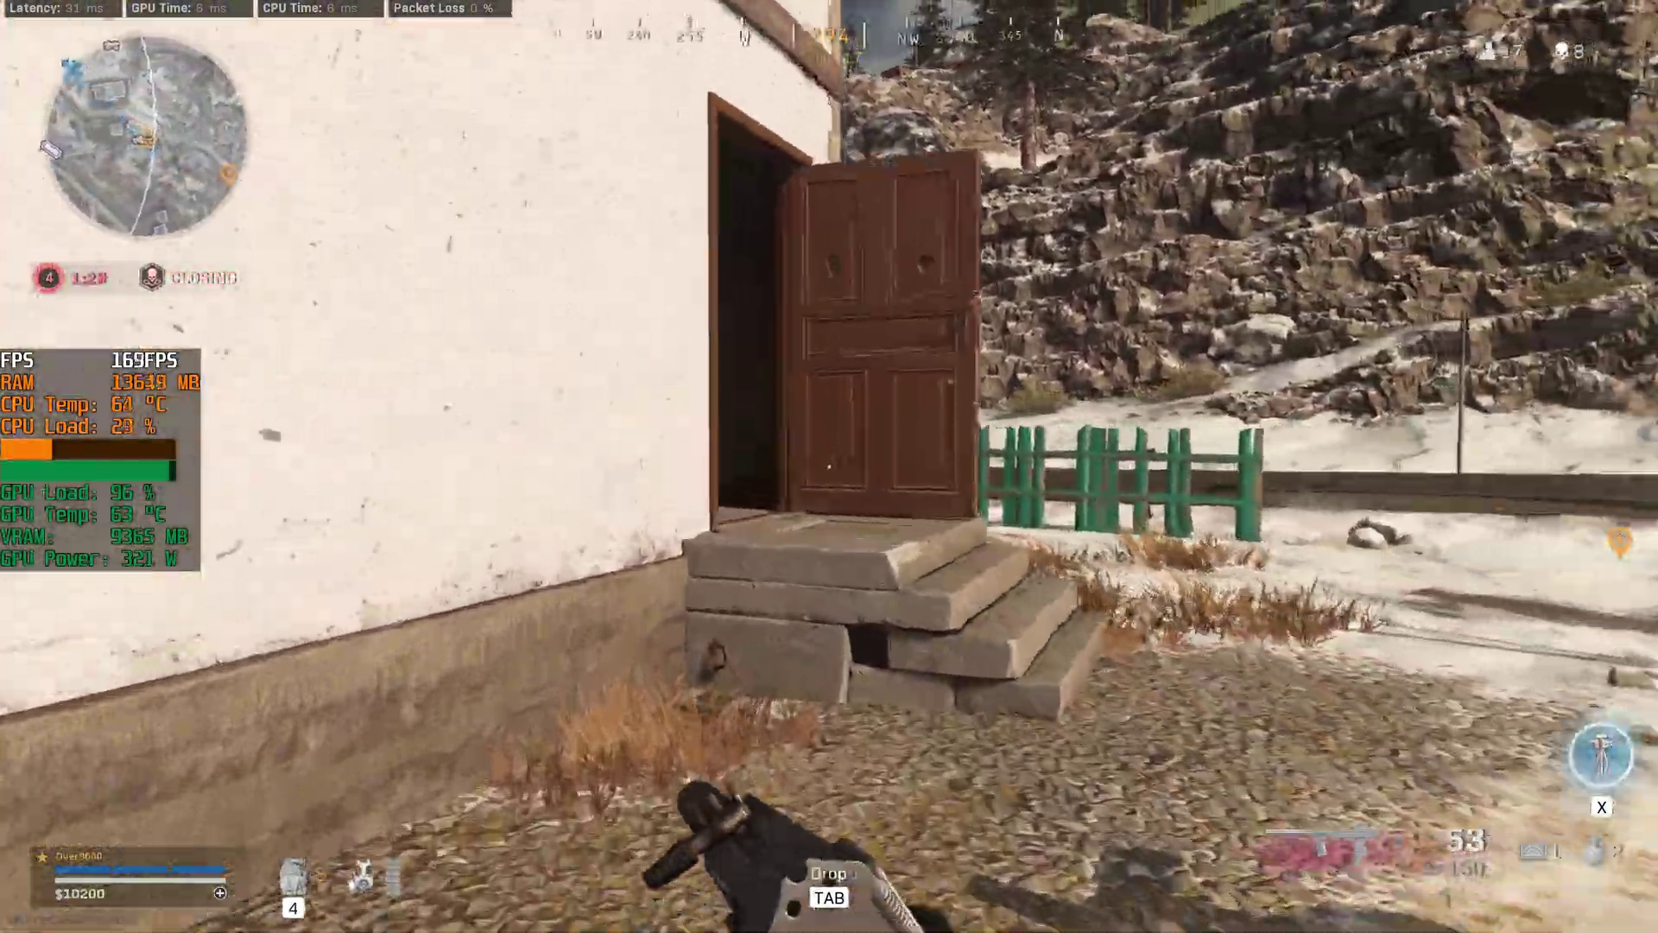
key(w)
key(c)
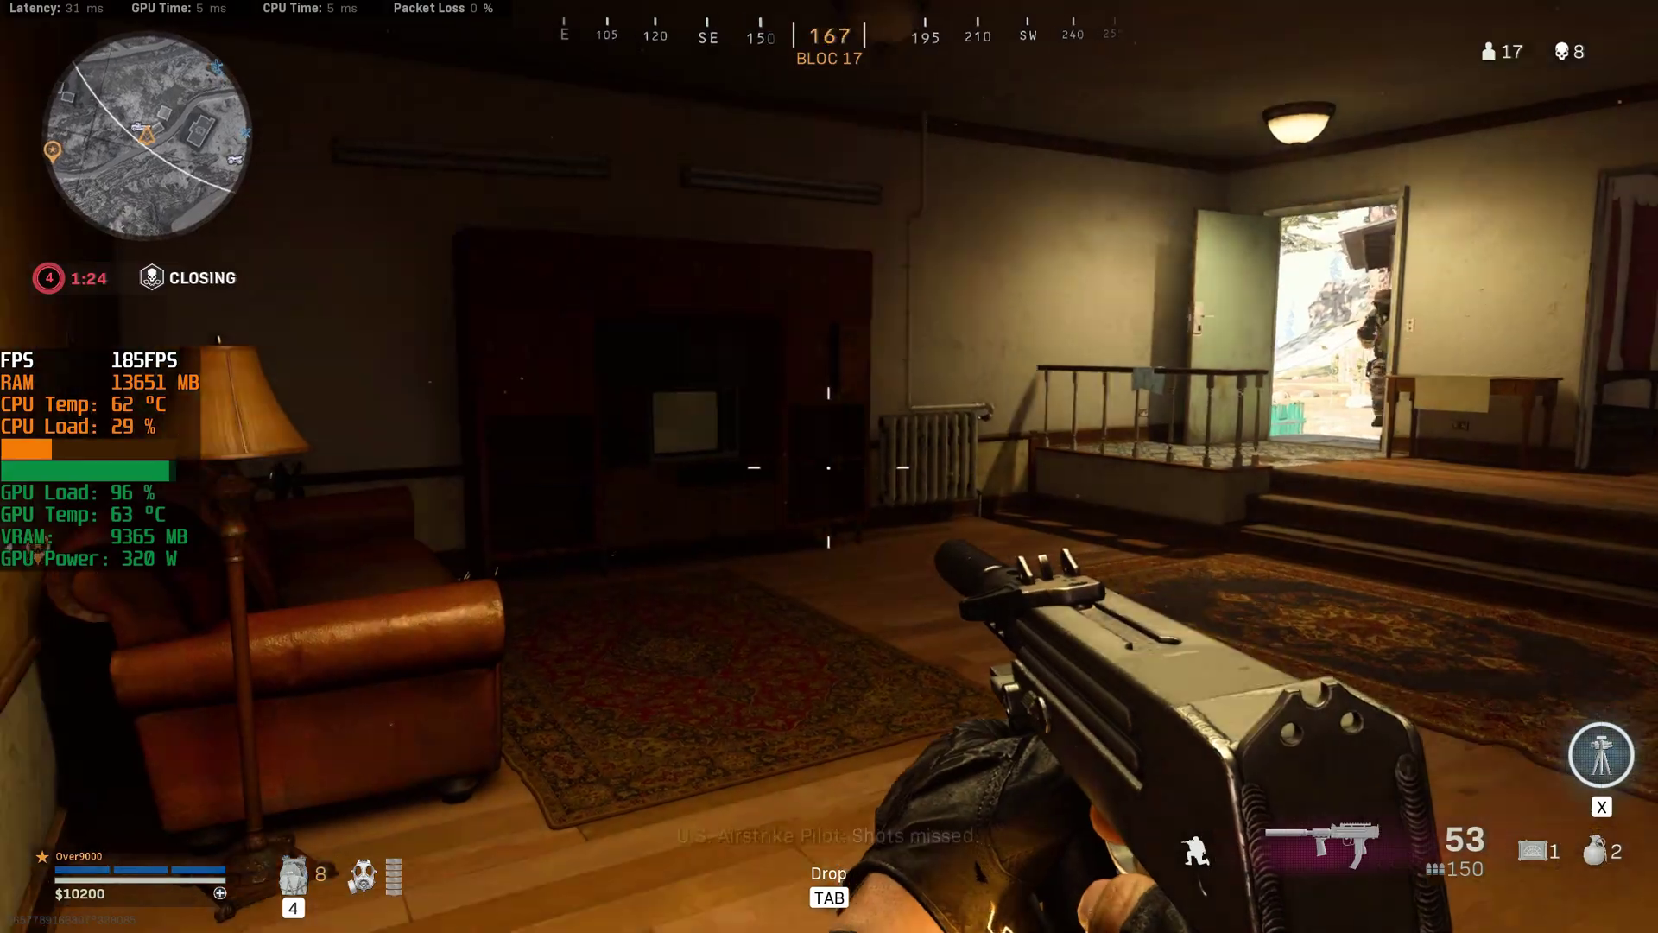
right_click(829, 467)
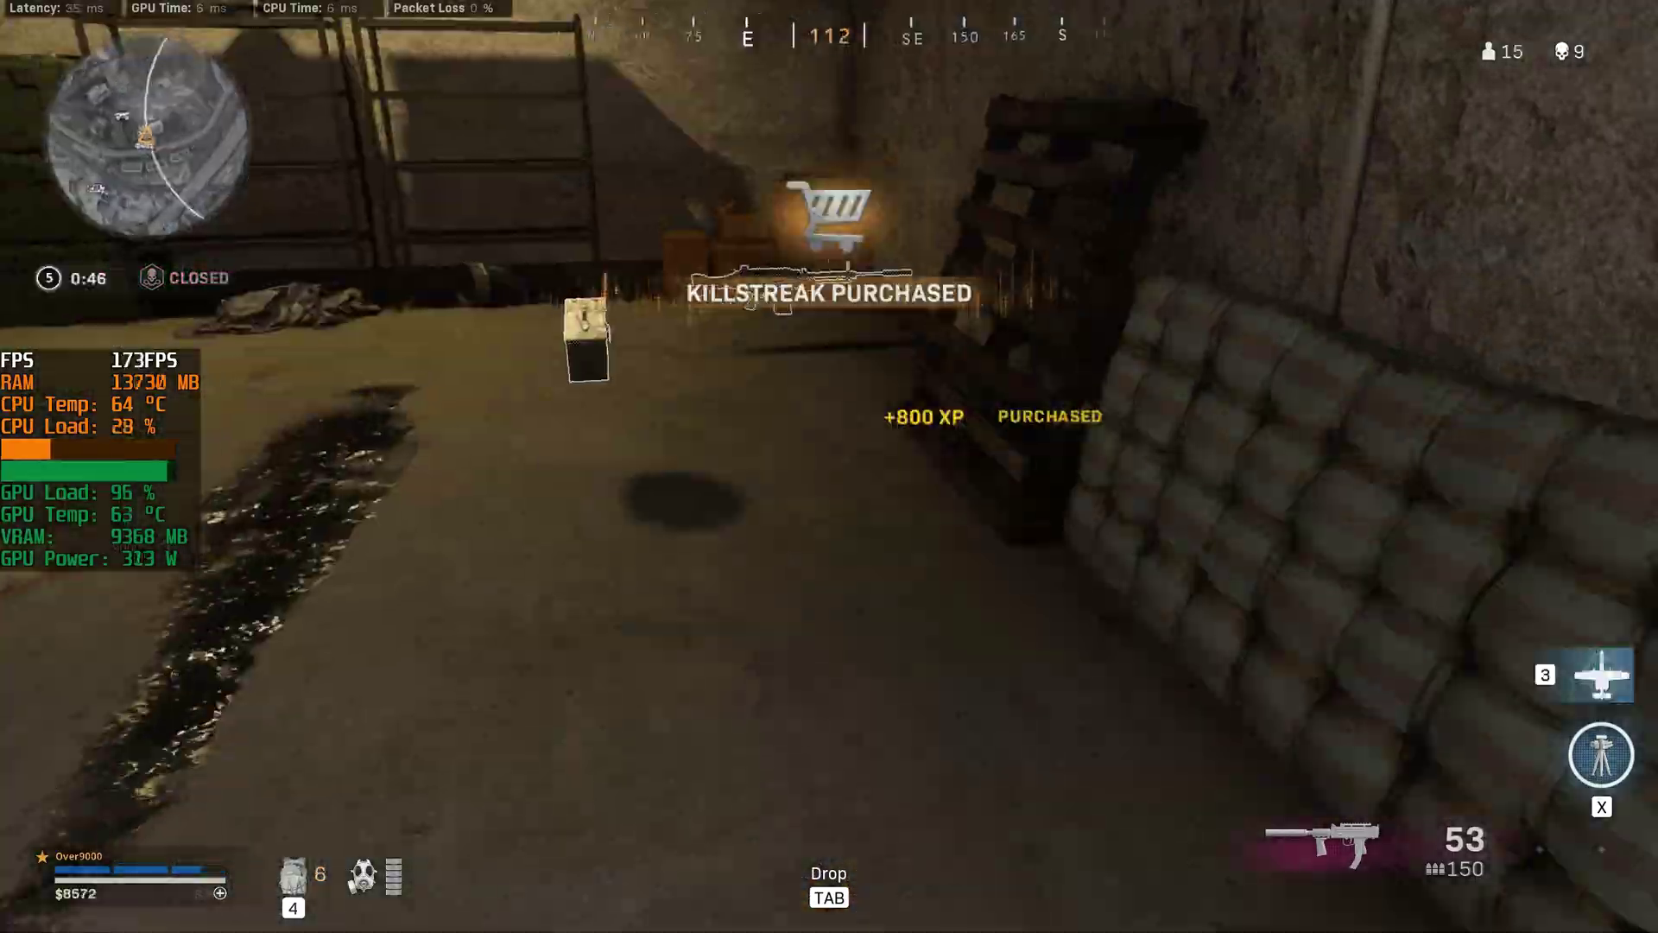
key(w)
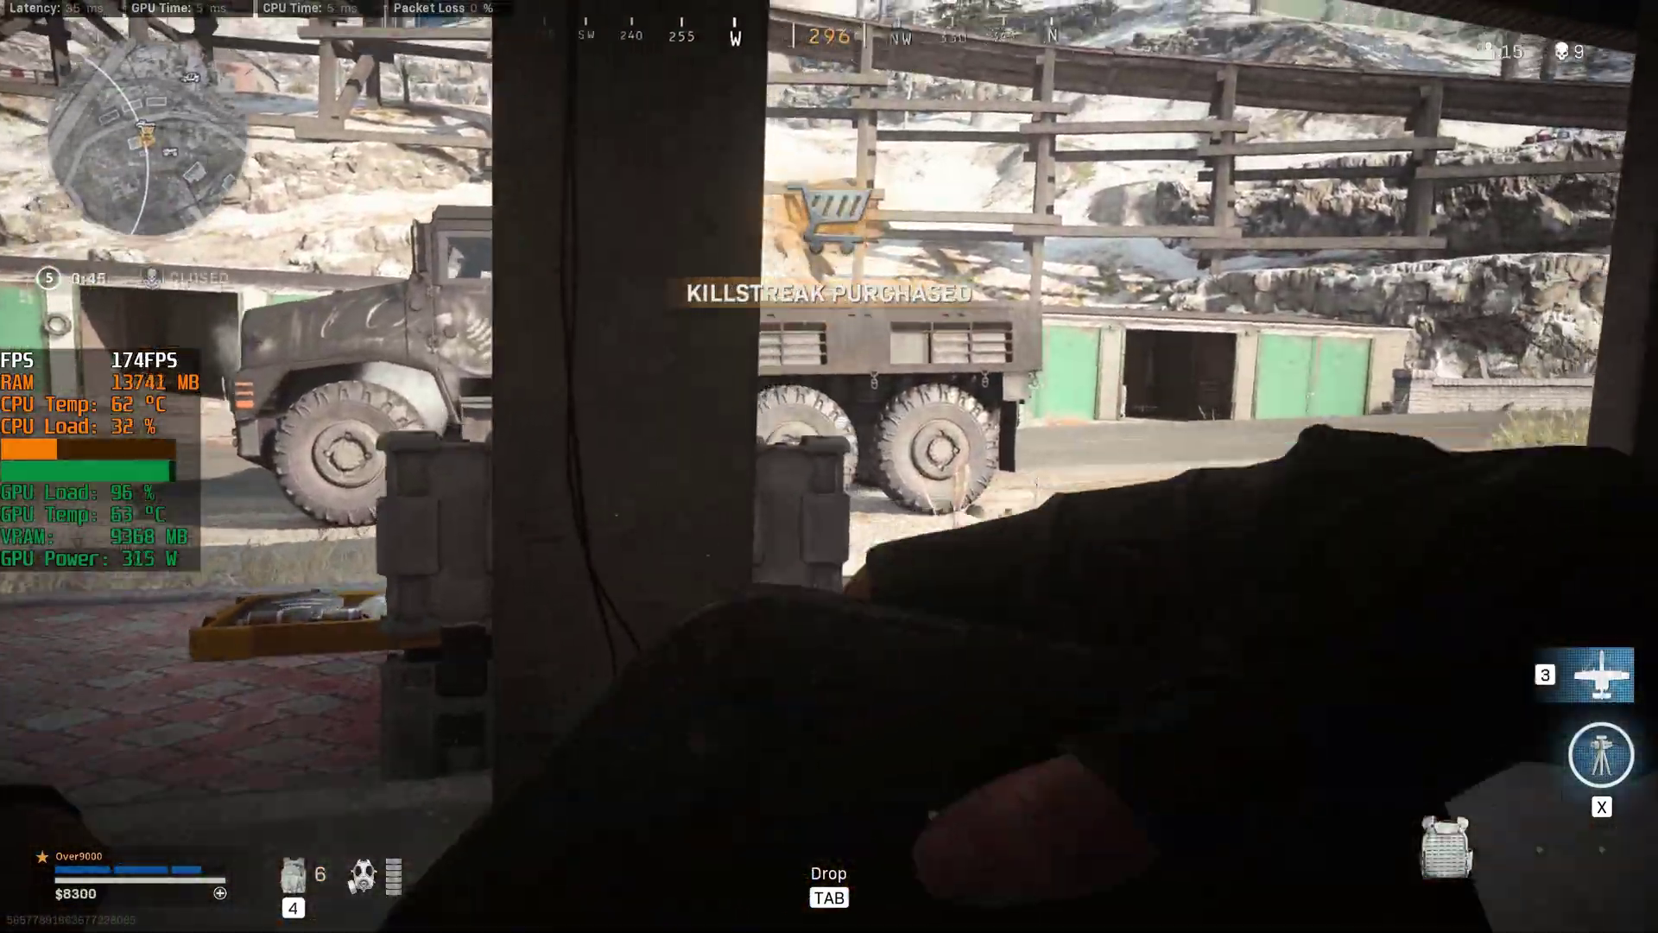
key(w)
key(x)
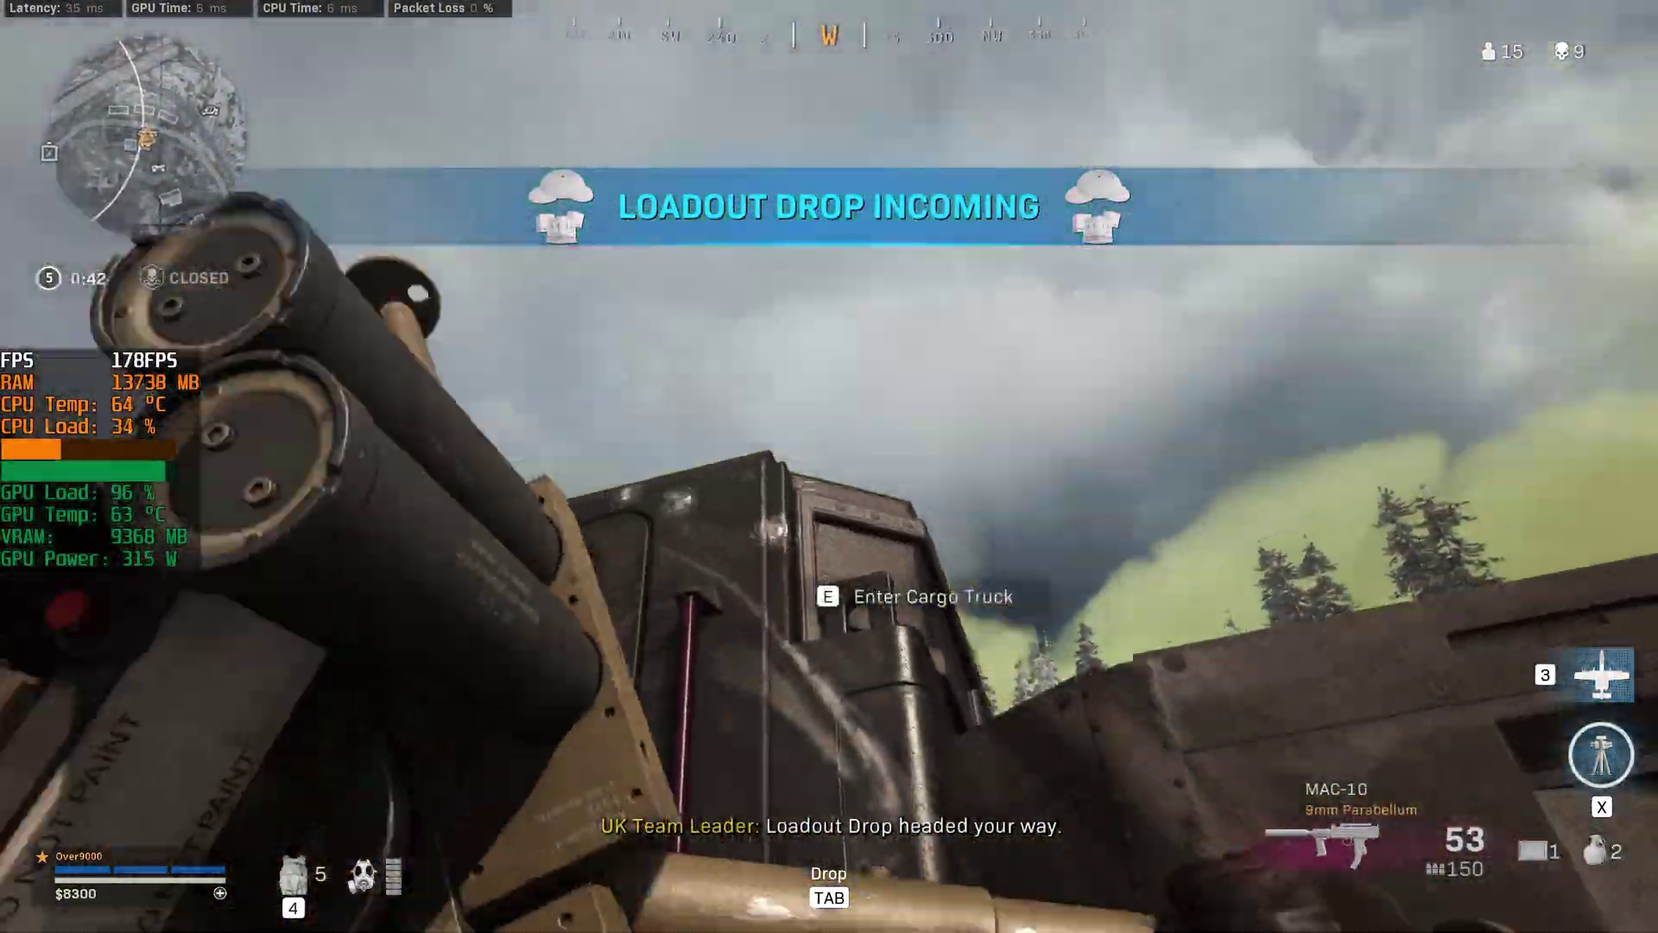
key(w)
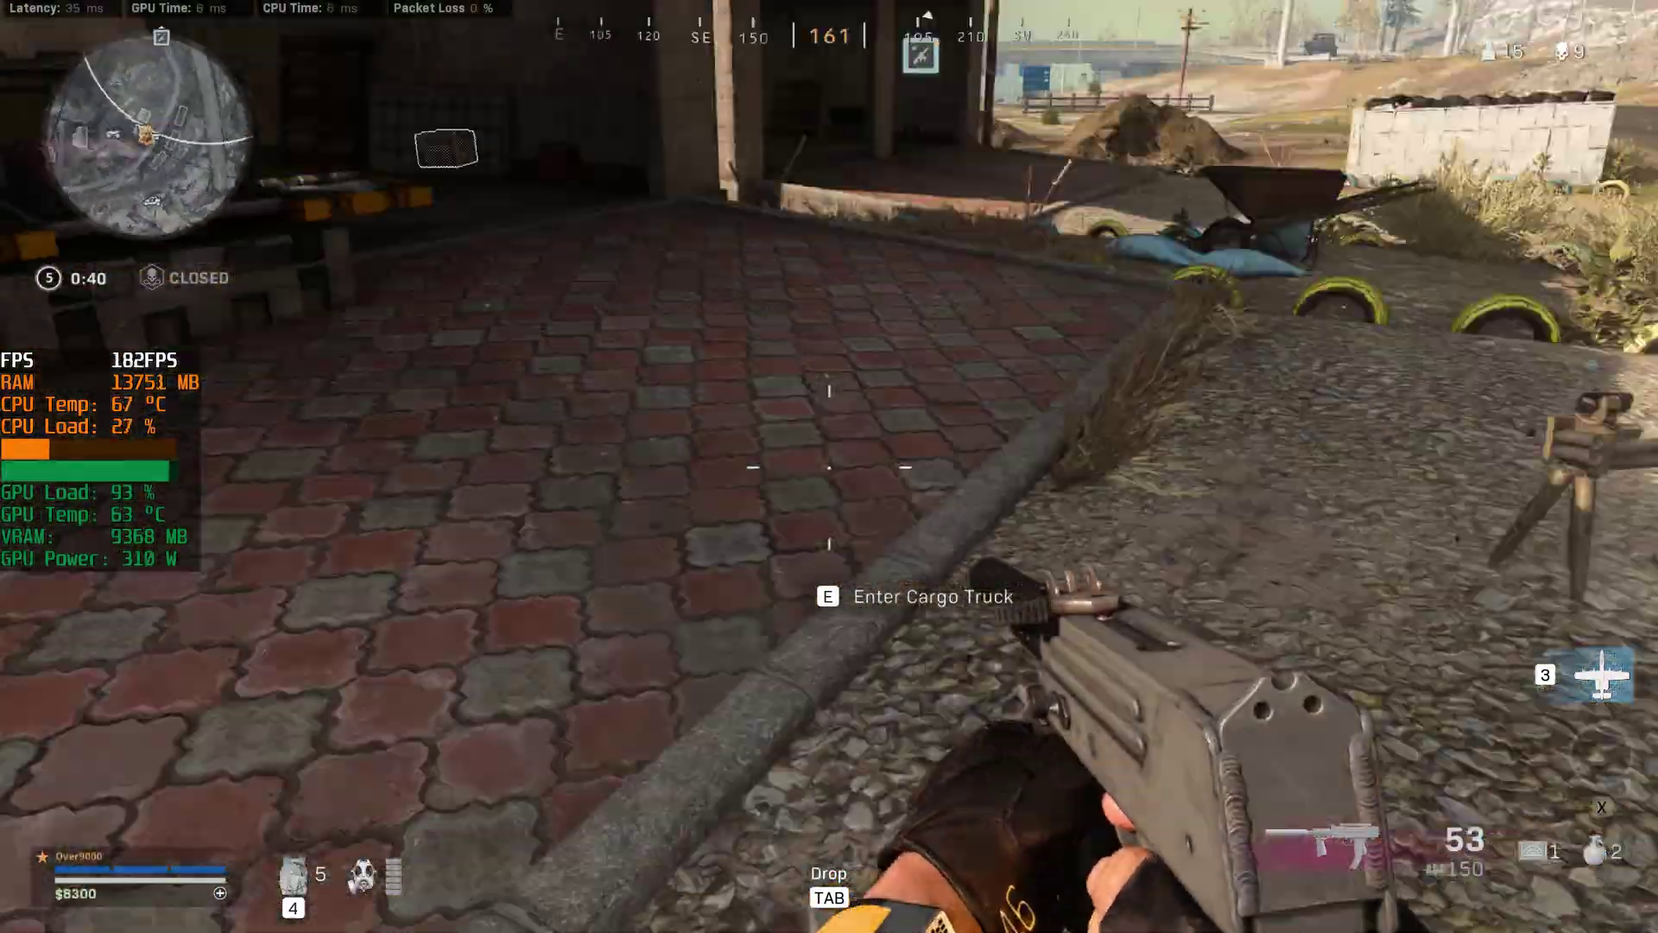
key(w)
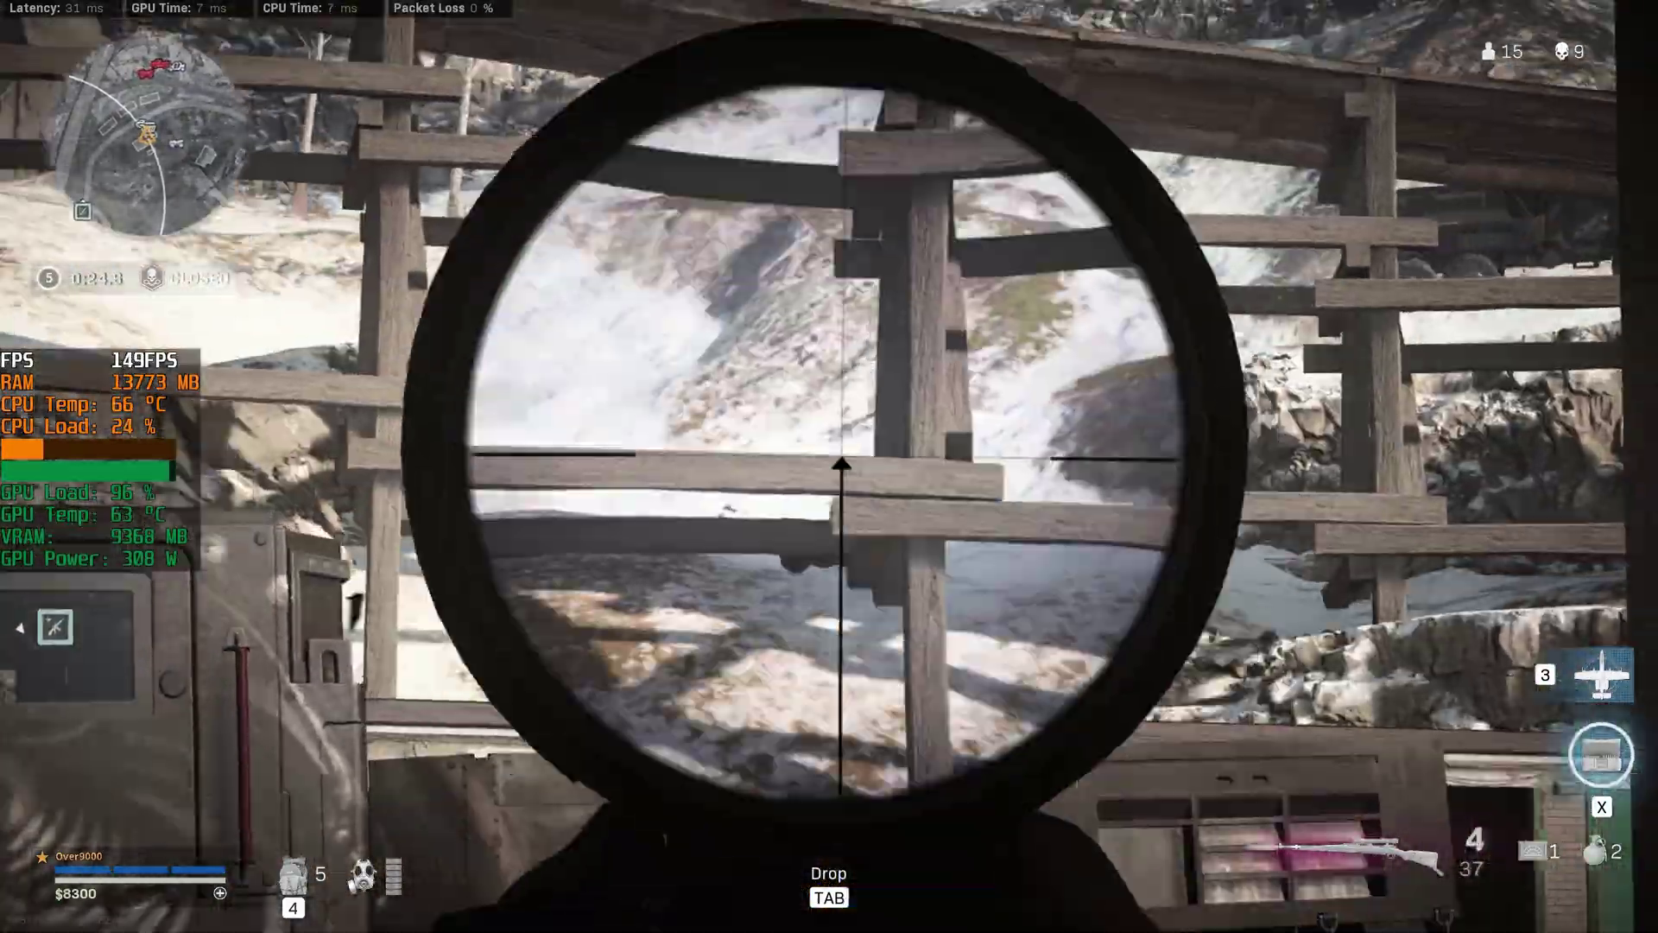
key(d)
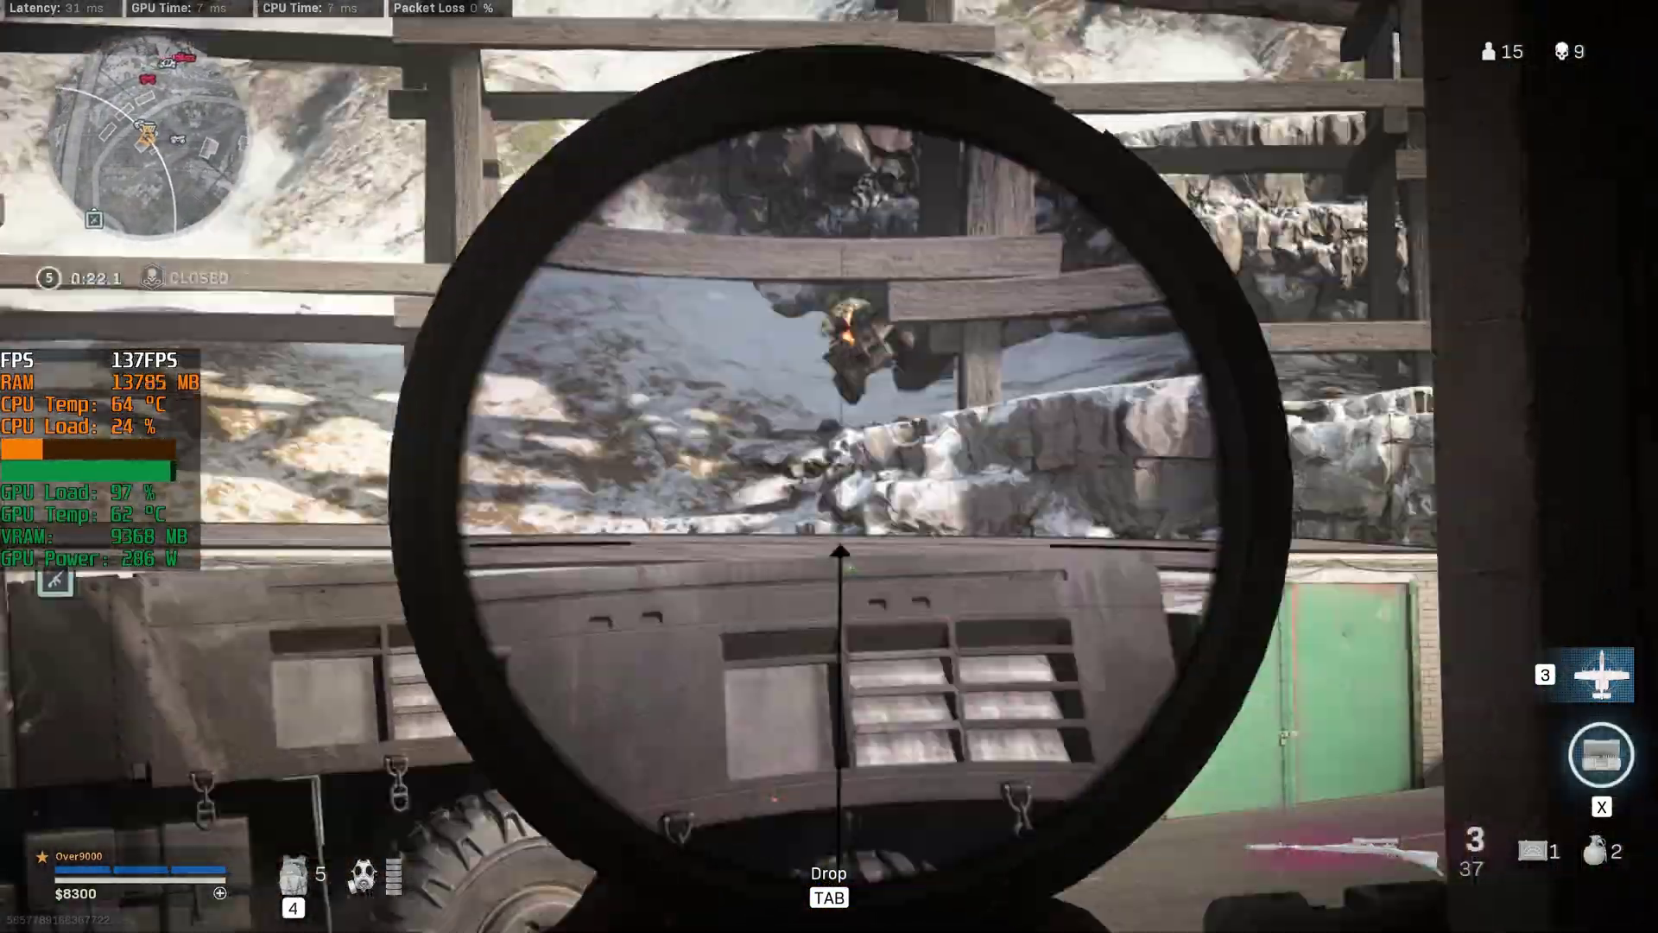
click(829, 466)
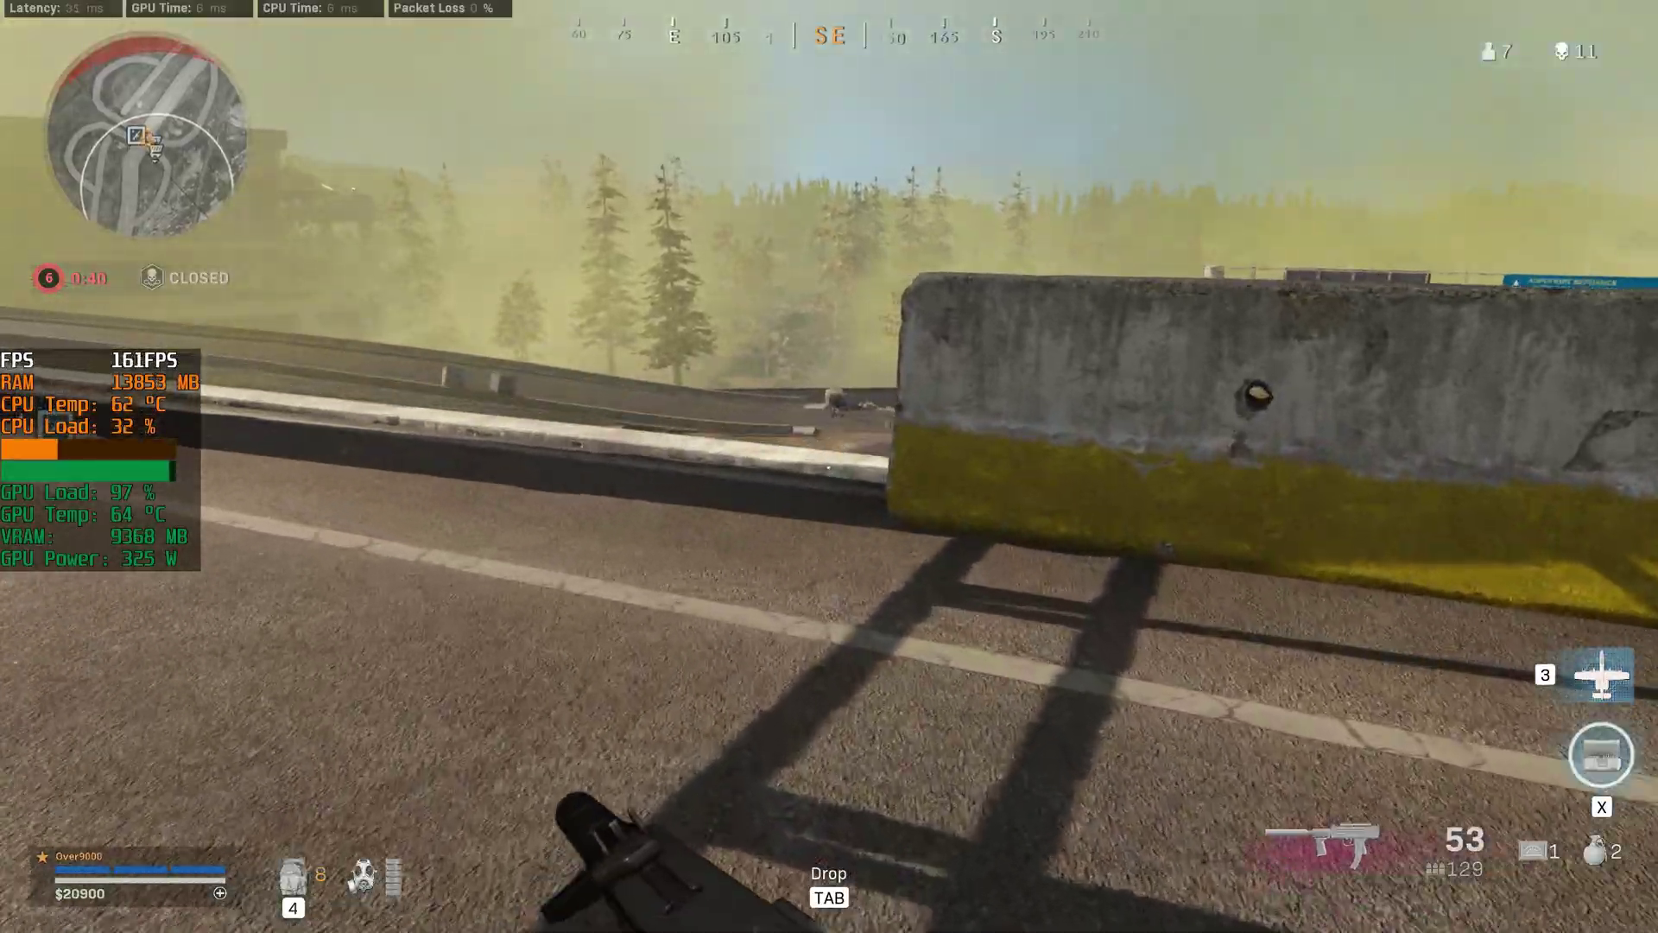
drag(829, 466, 829, 466)
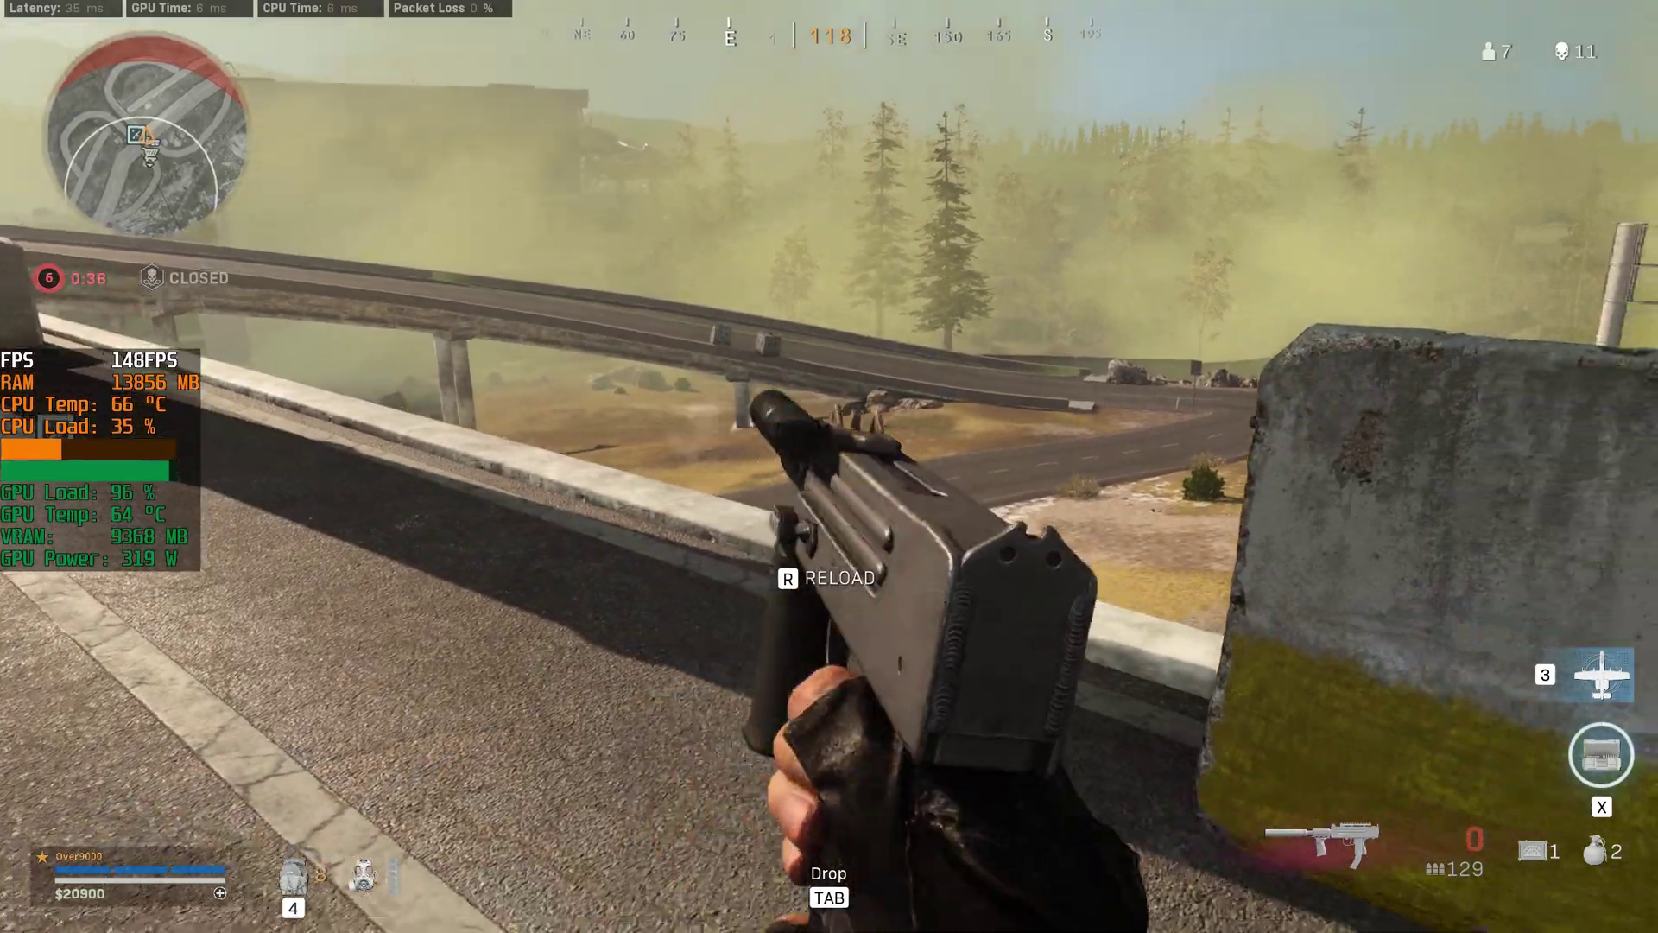
key(a)
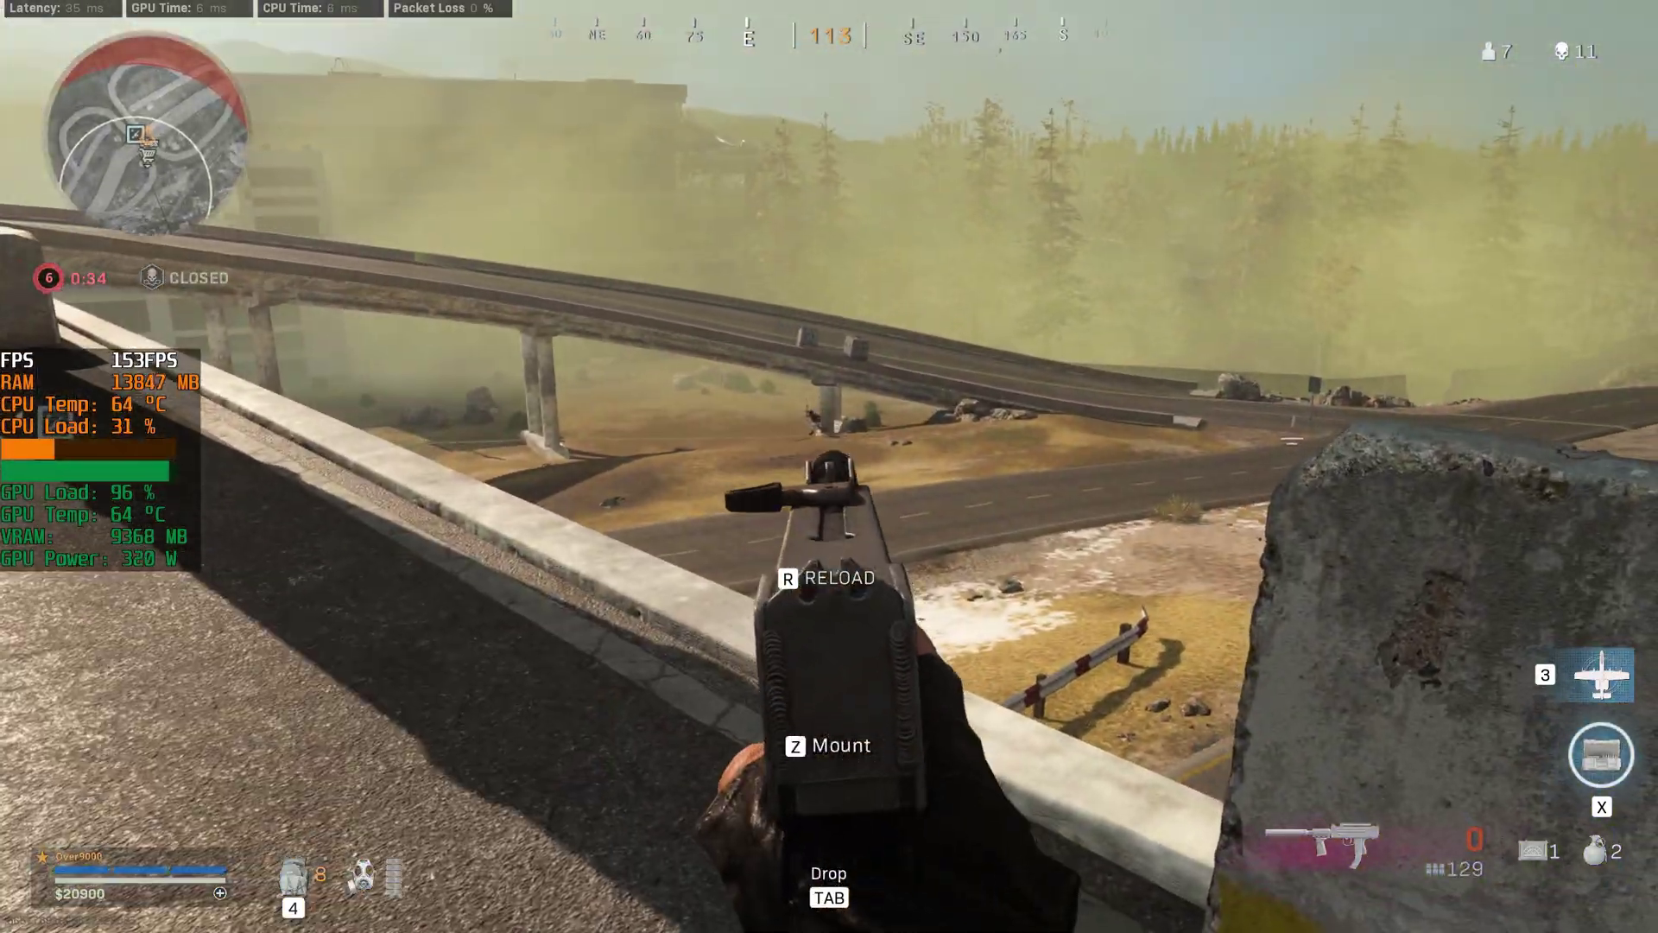
drag(829, 466, 829, 466)
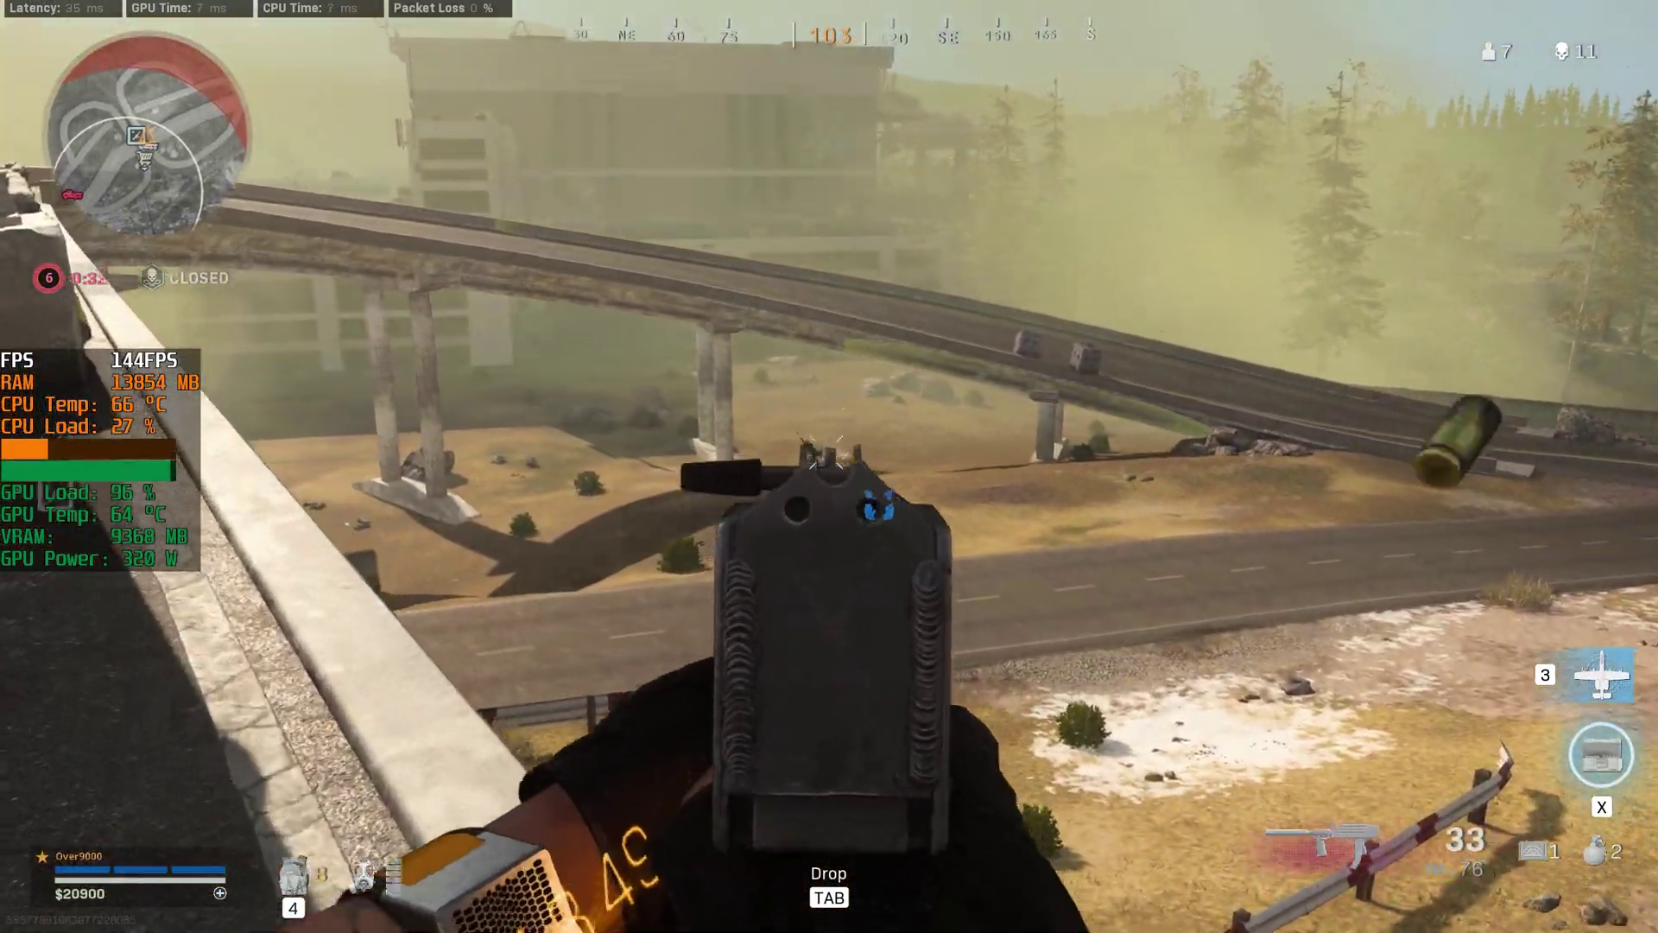
click(829, 467)
key(shift+w)
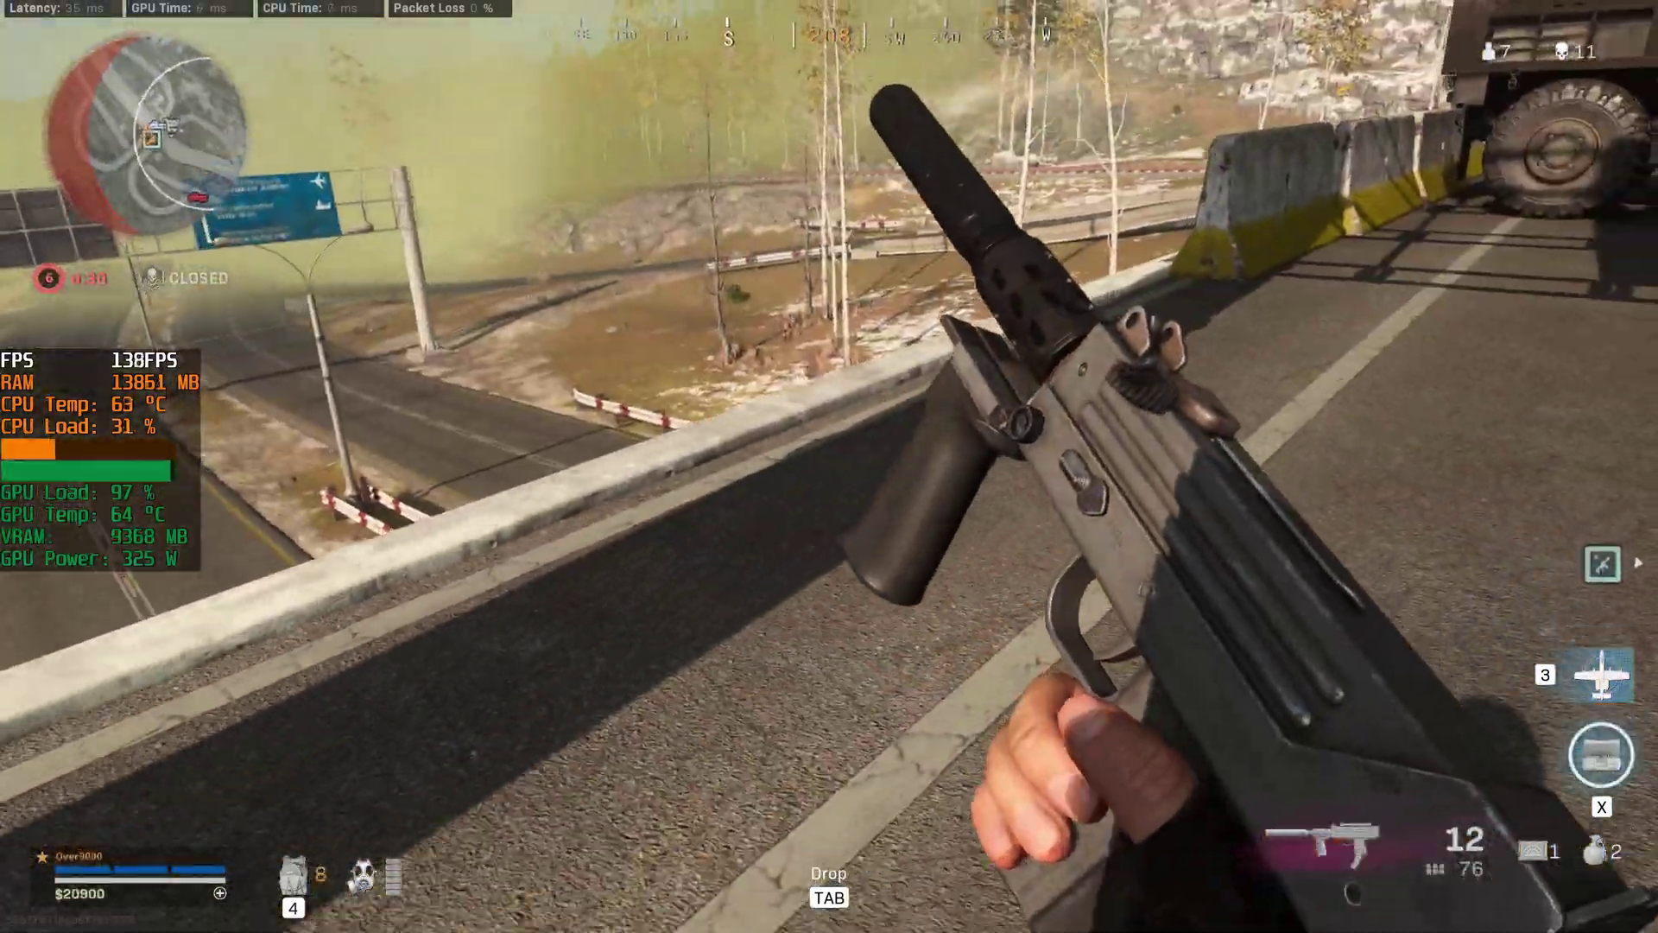
key(1)
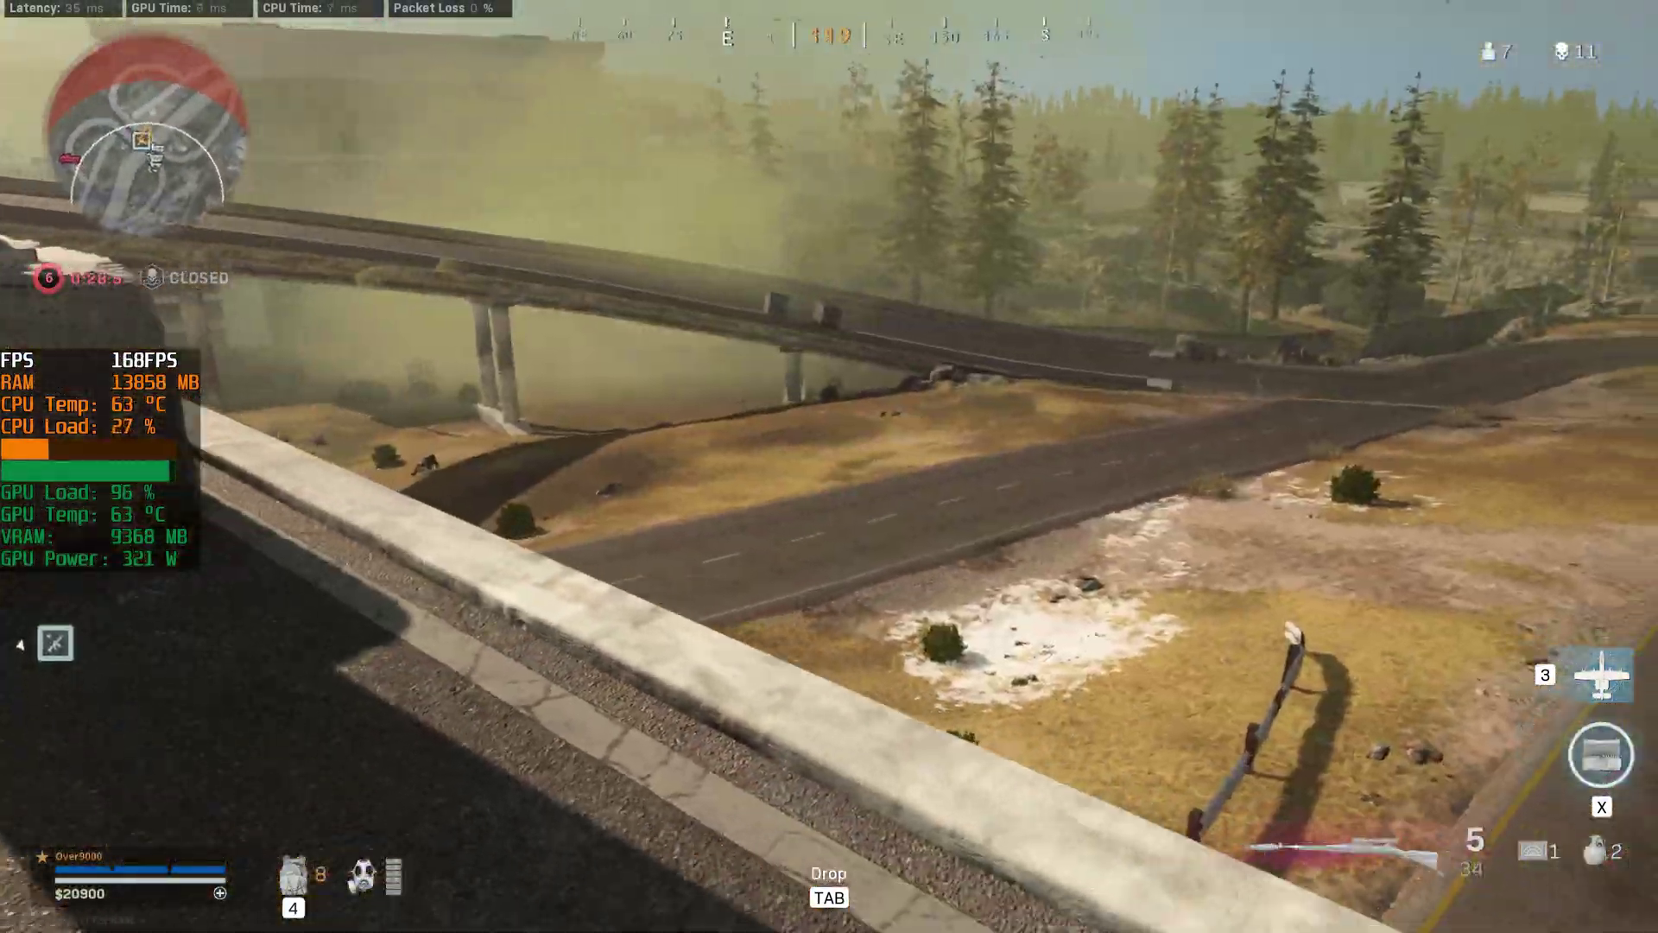
right_click(830, 466)
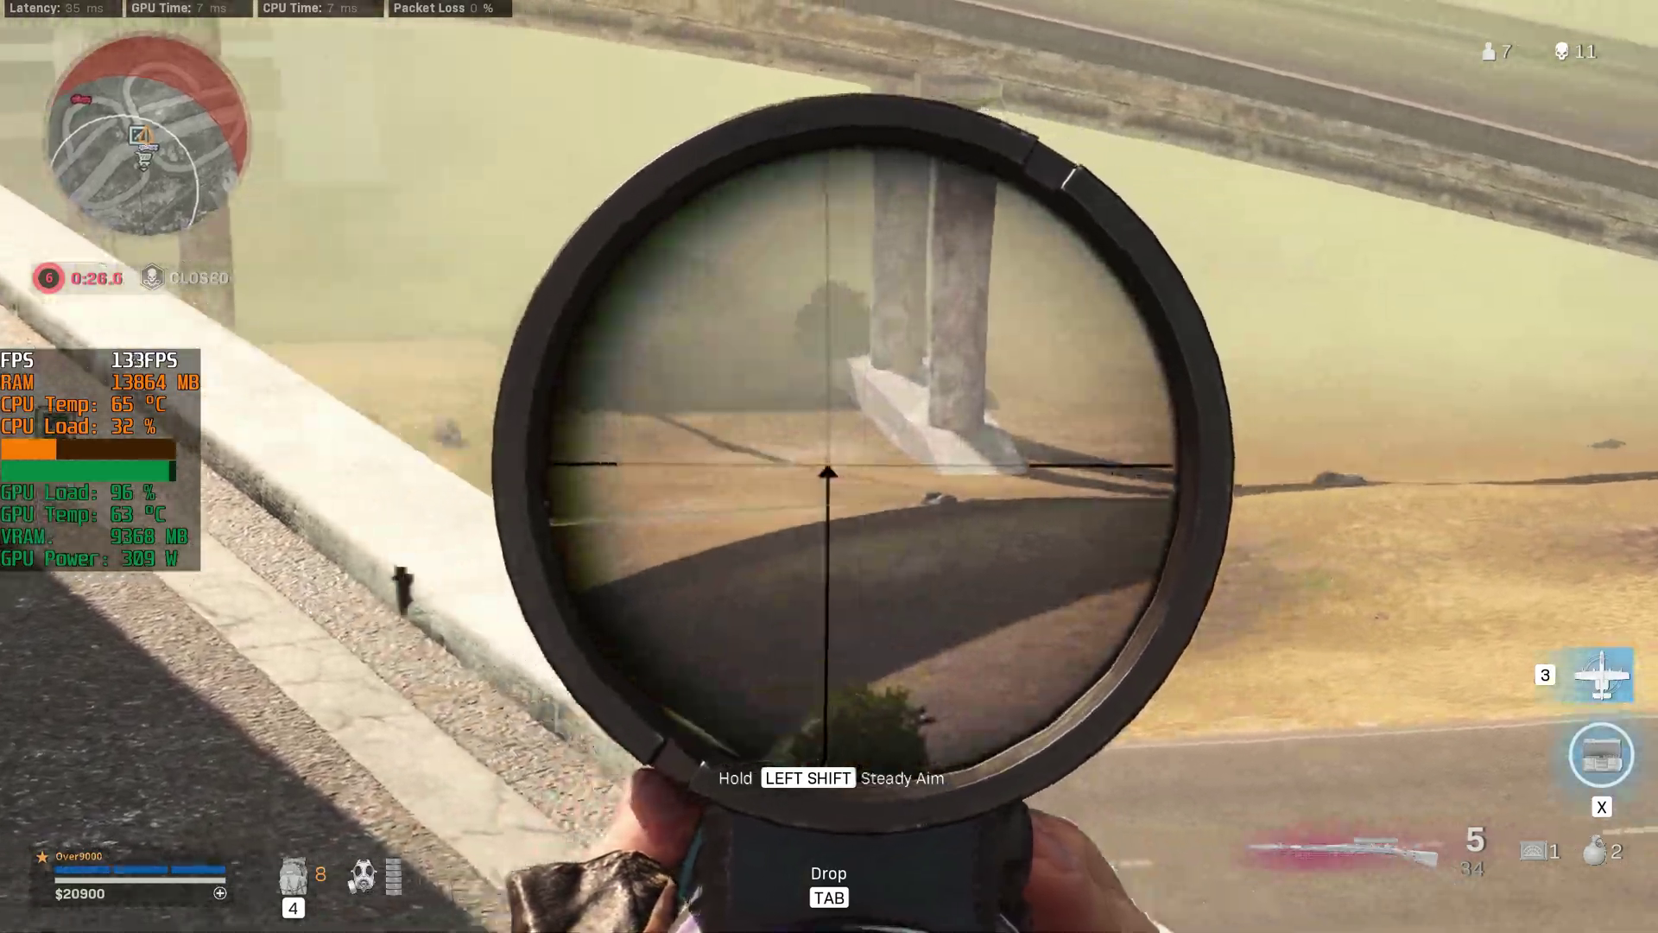
right_click(829, 466)
key(1)
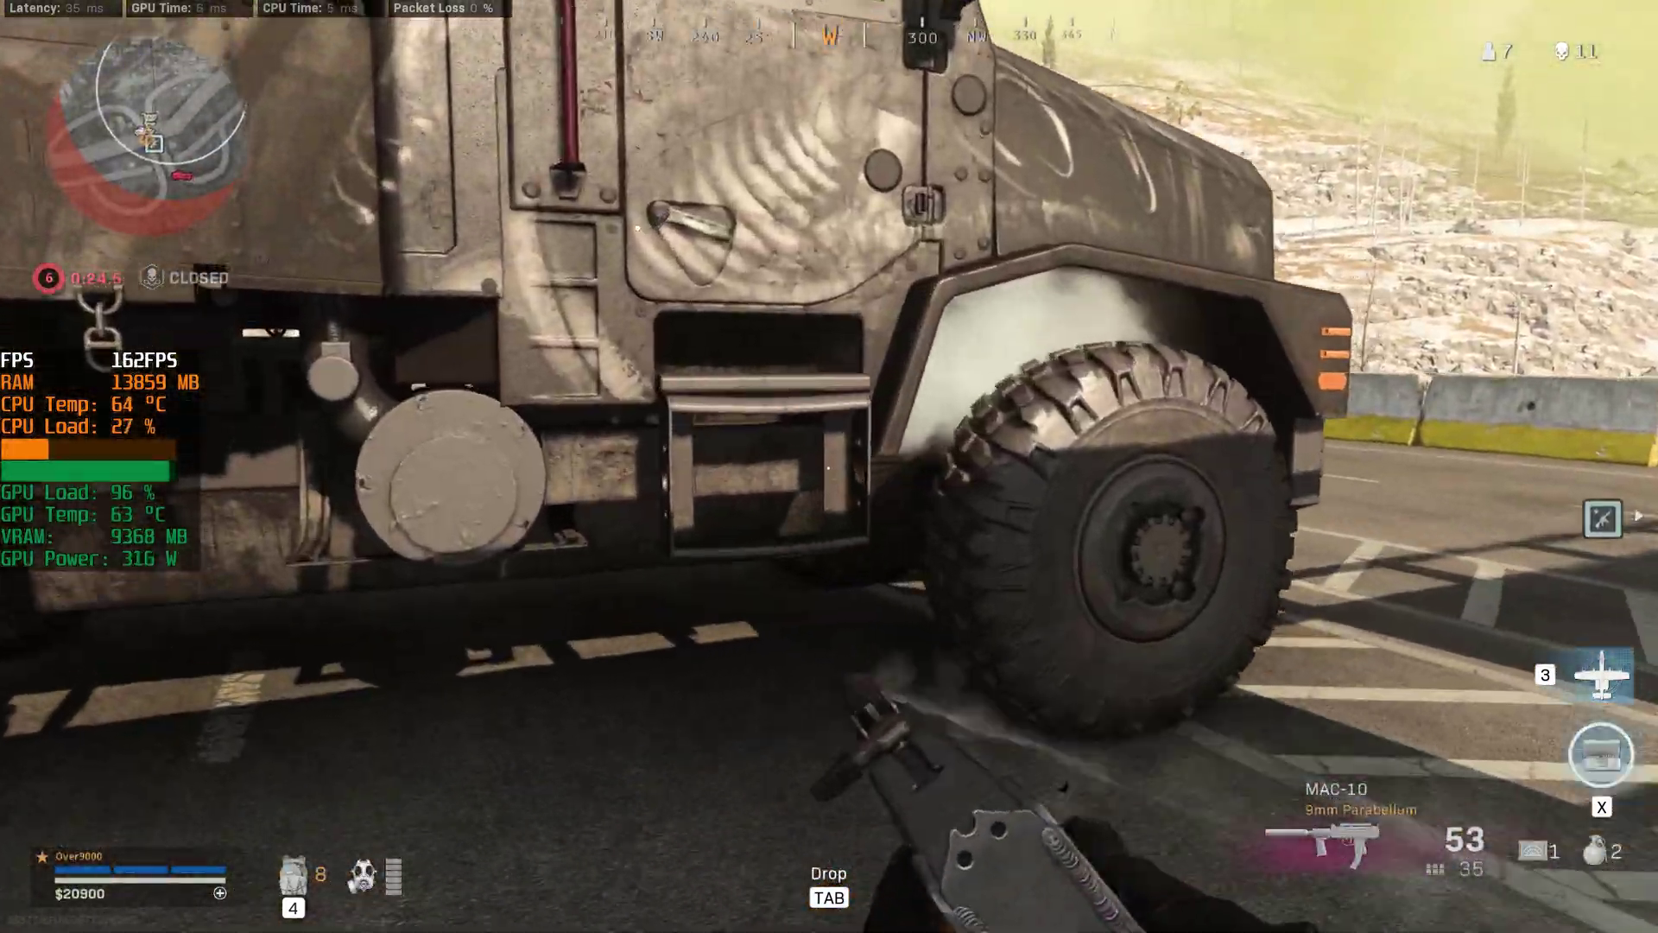
key(e)
key(w)
key(d)
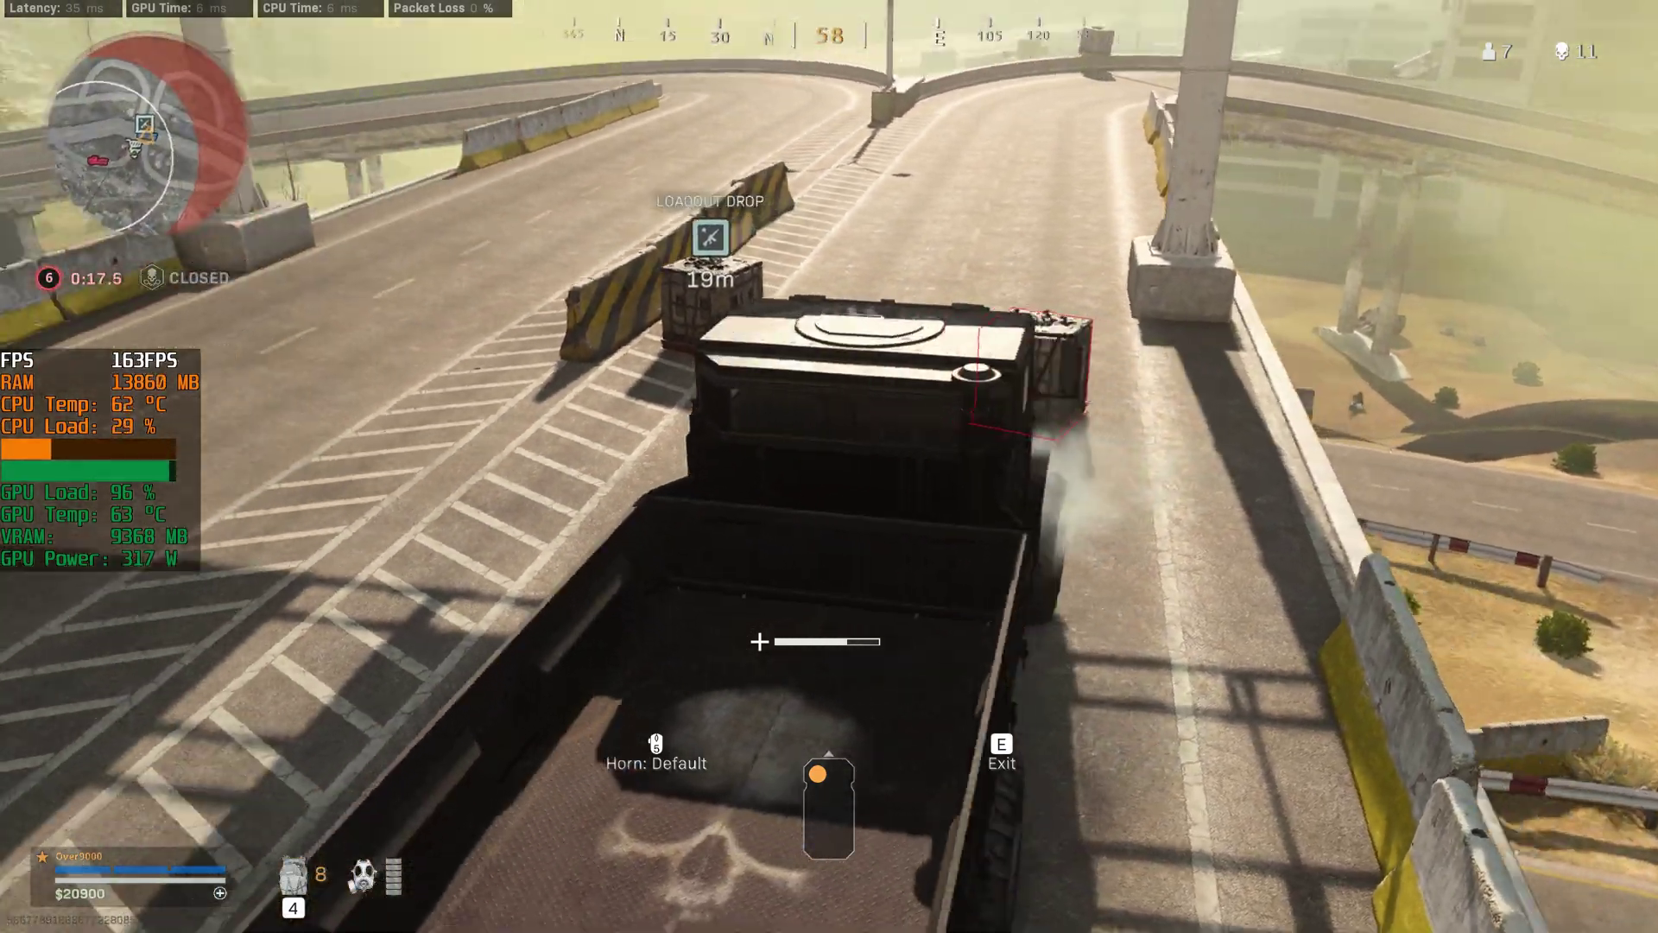
key(e)
key(w)
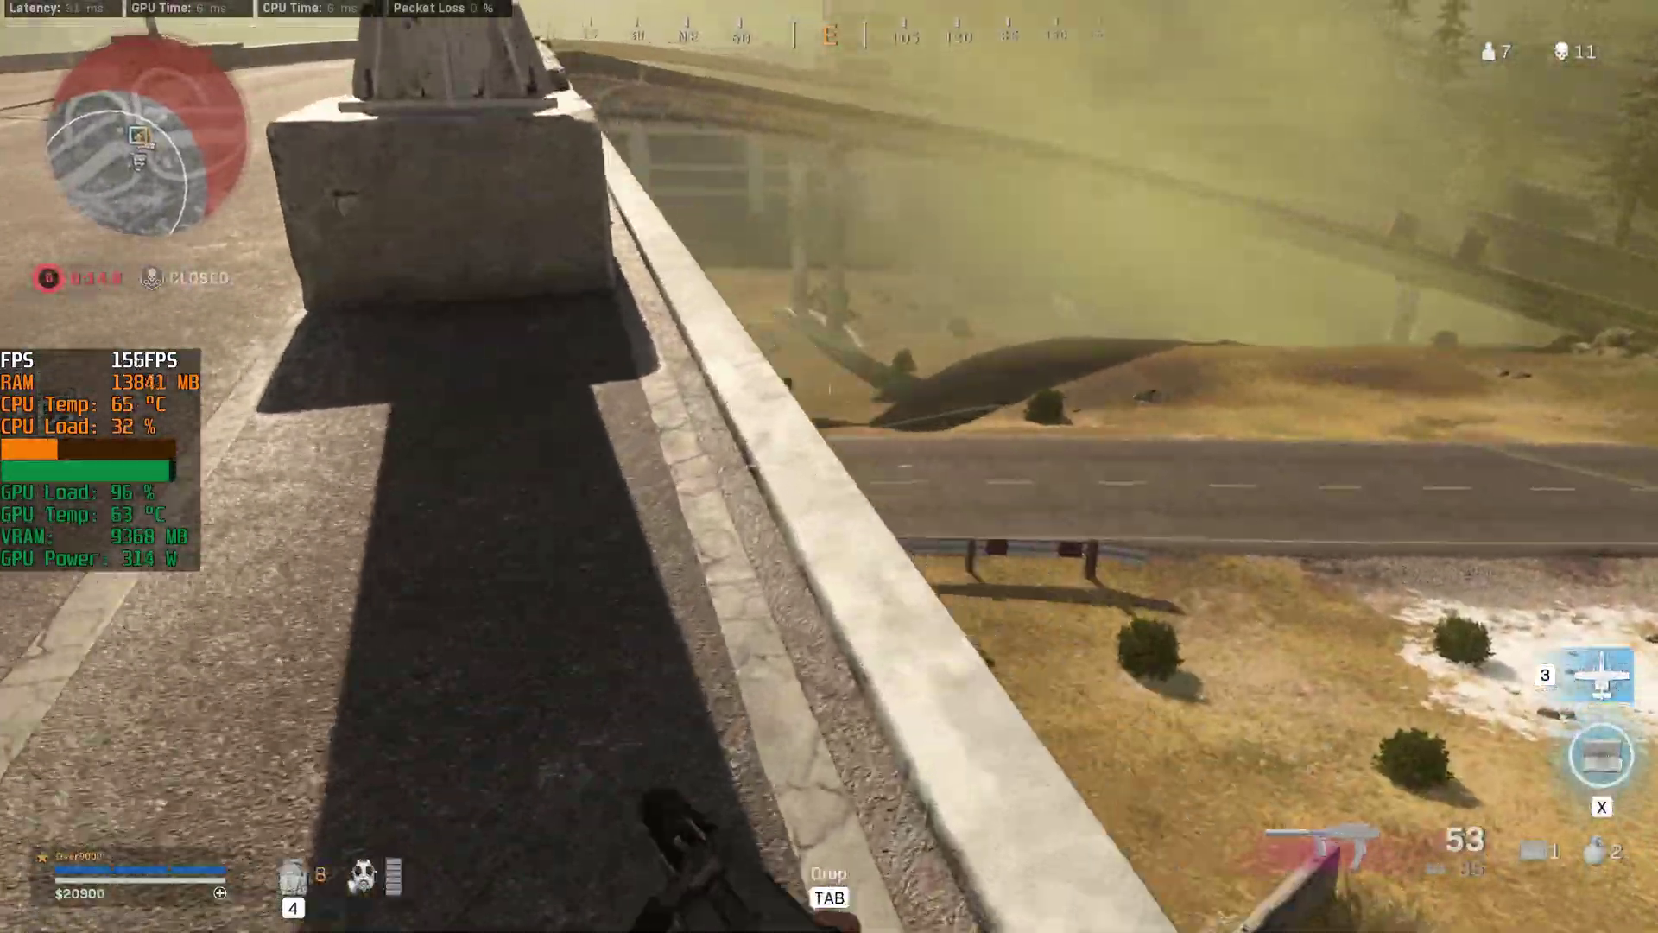
right_click(829, 466)
click(829, 467)
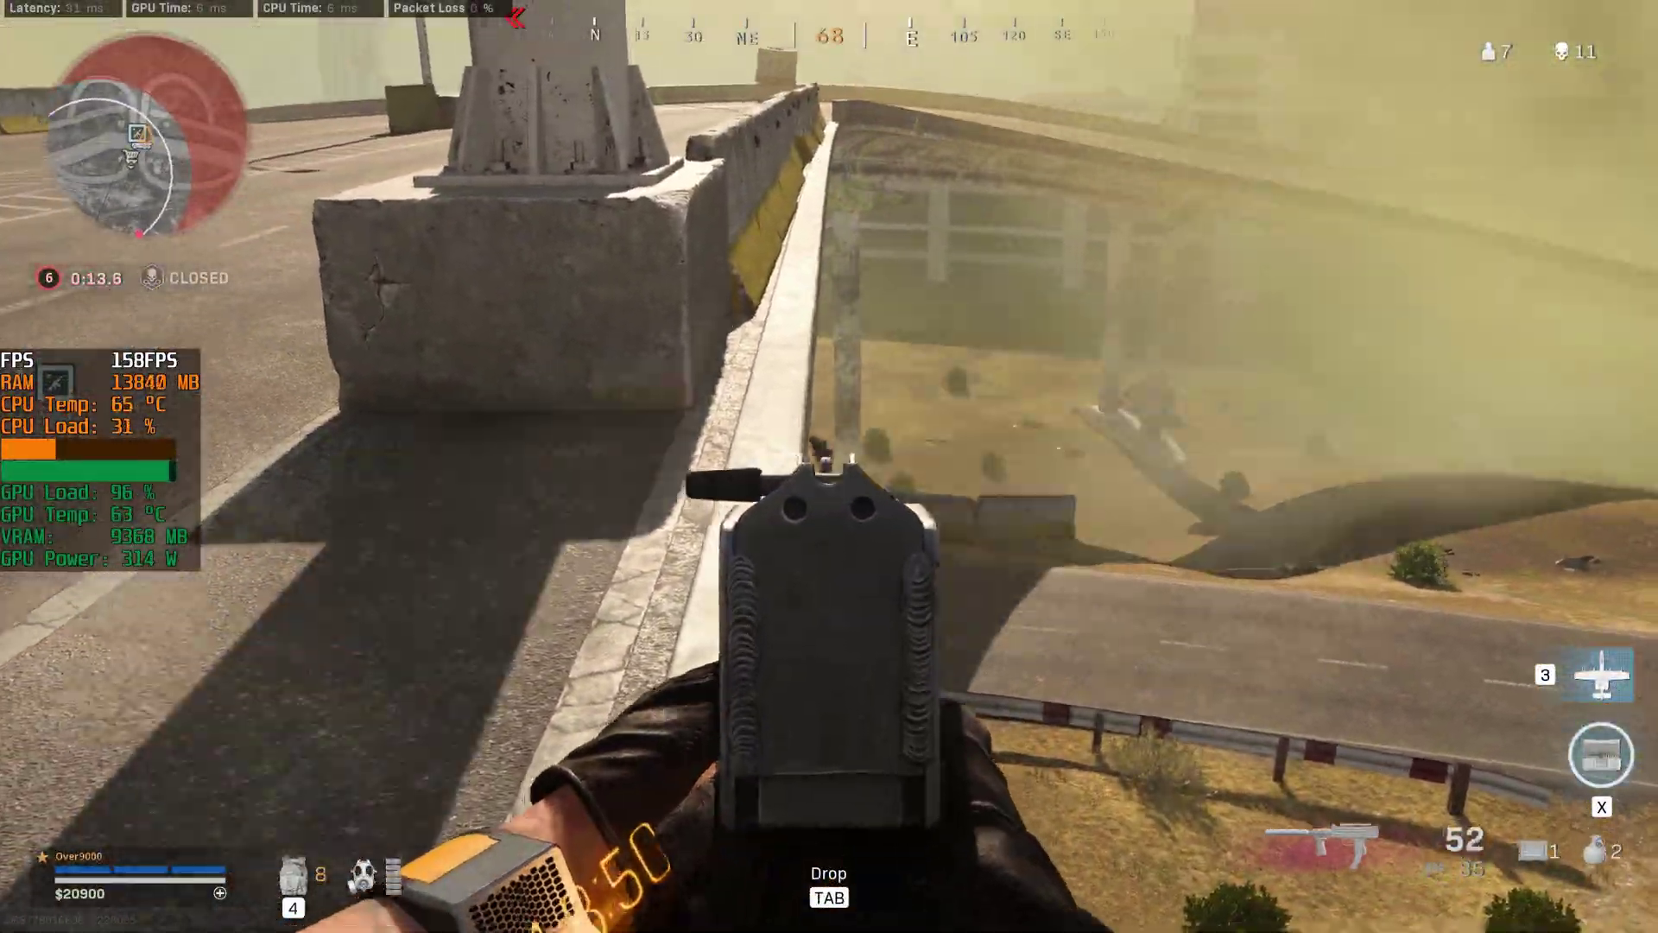
click(829, 466)
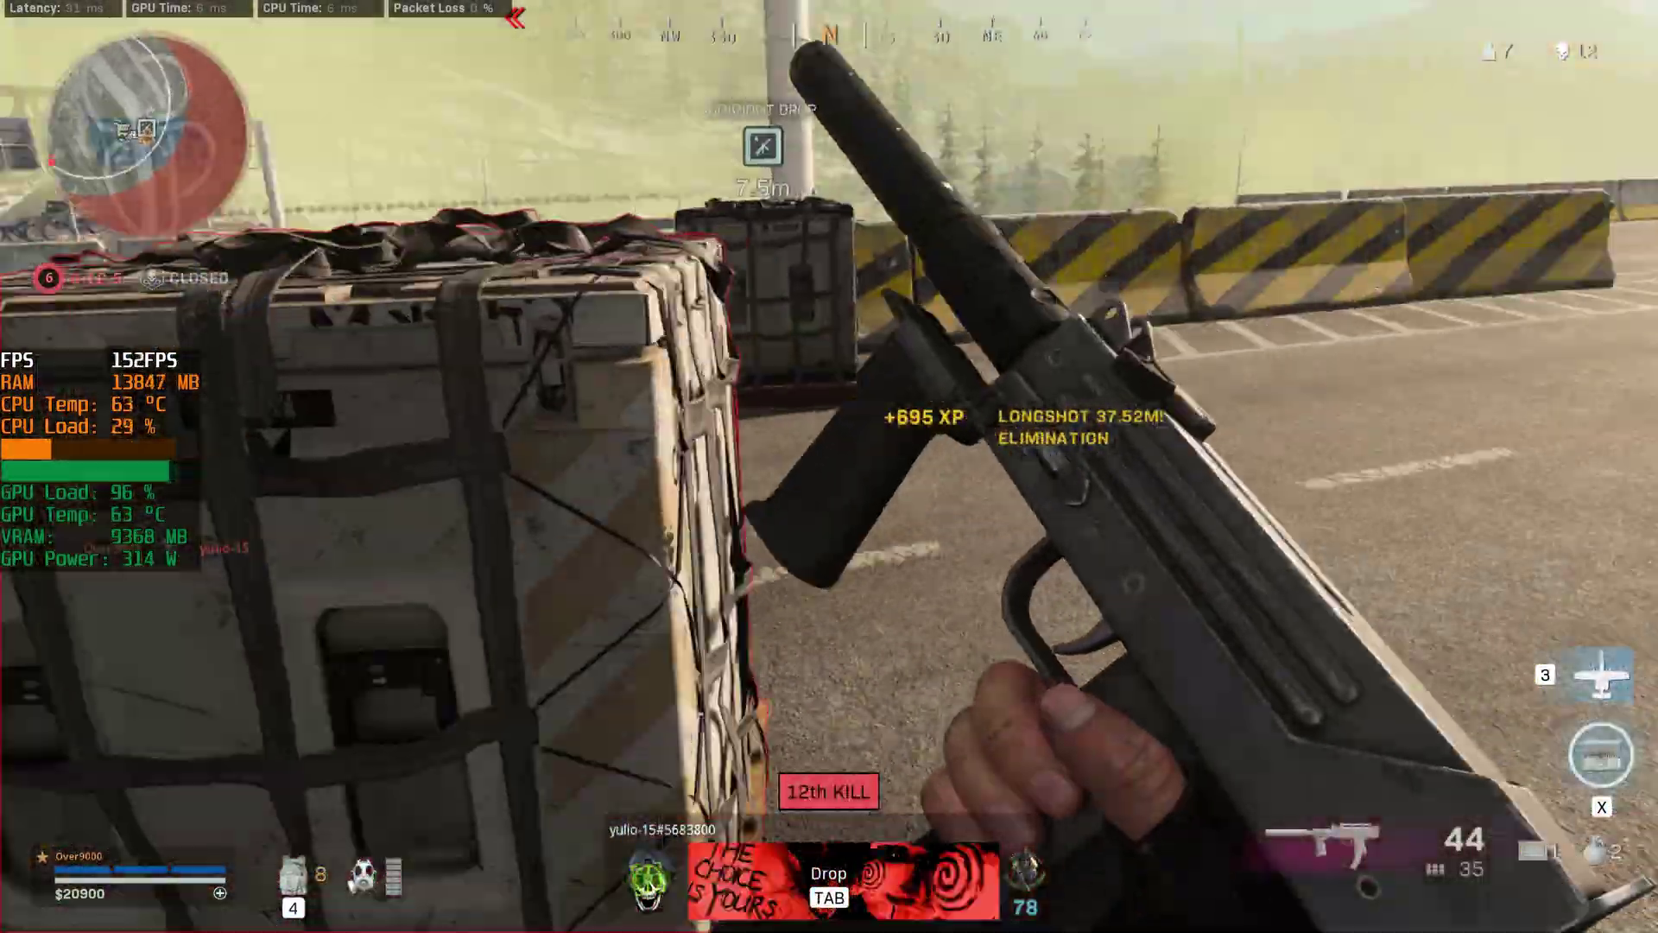
key(w)
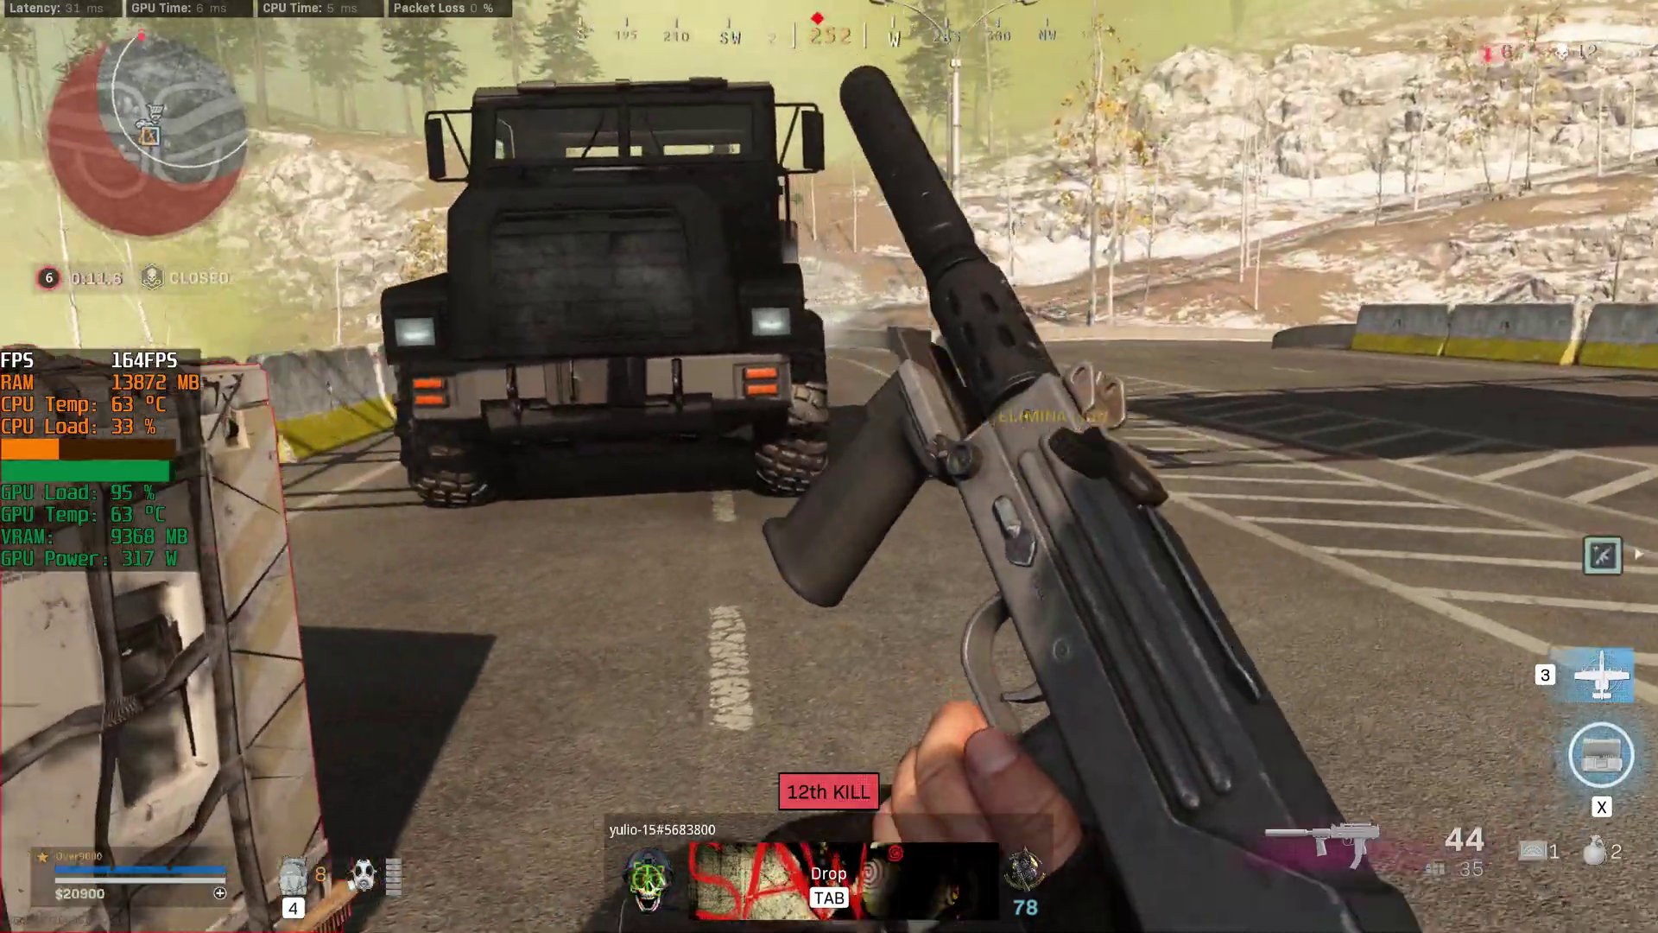
key(1)
right_click(829, 467)
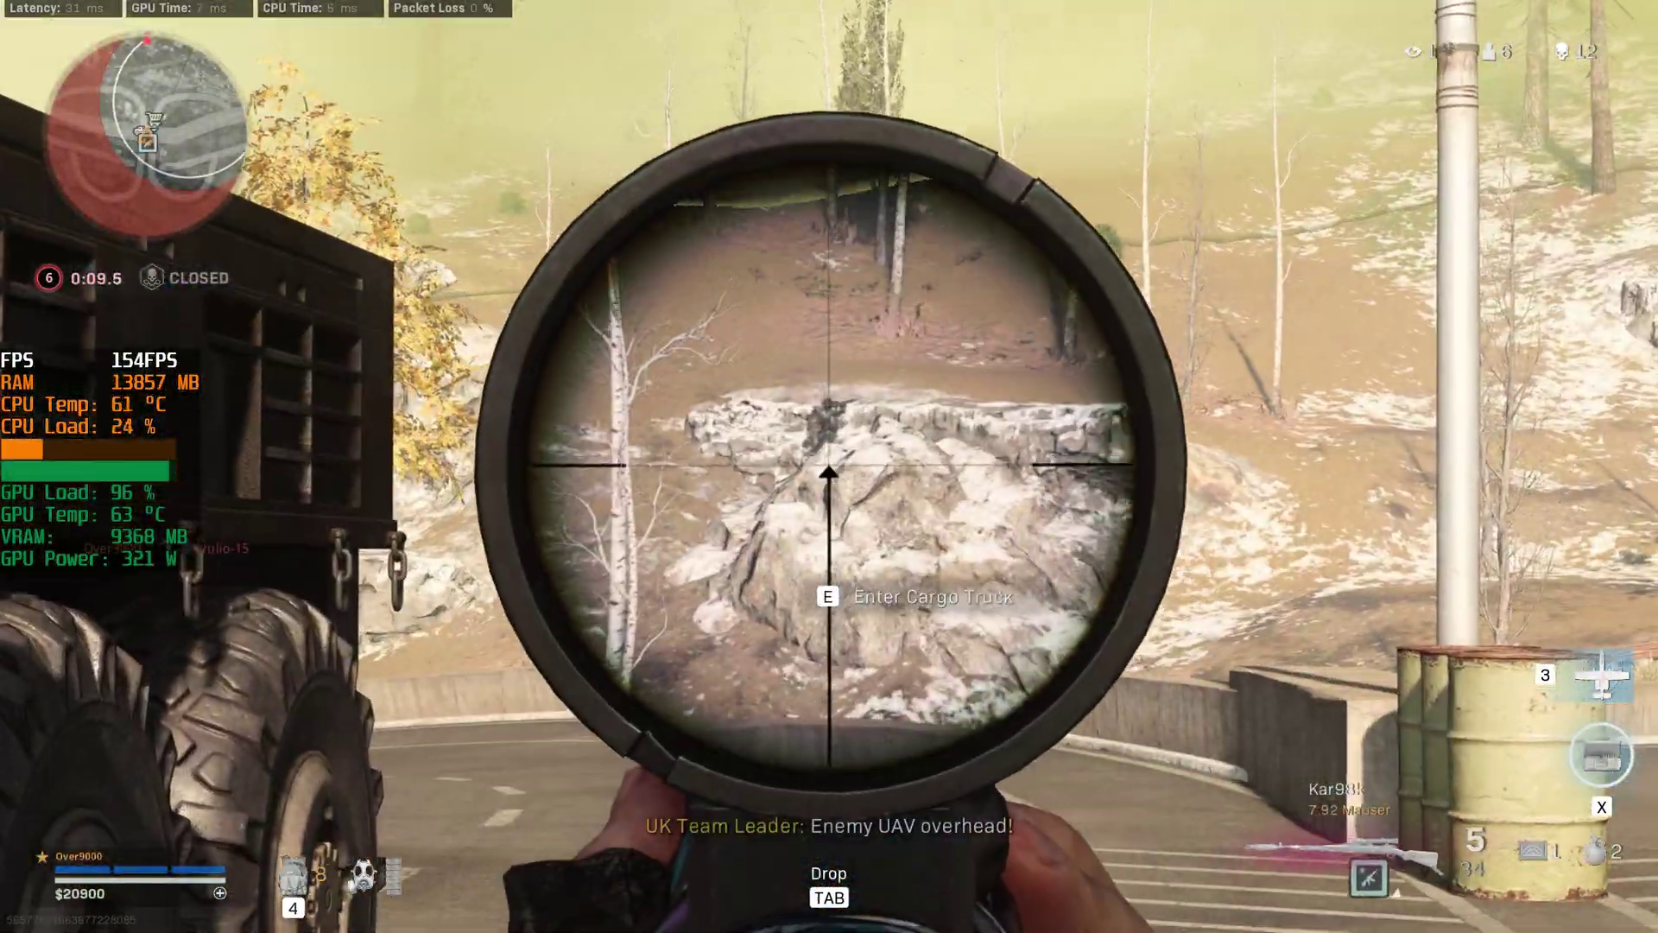
click(829, 467)
key(a)
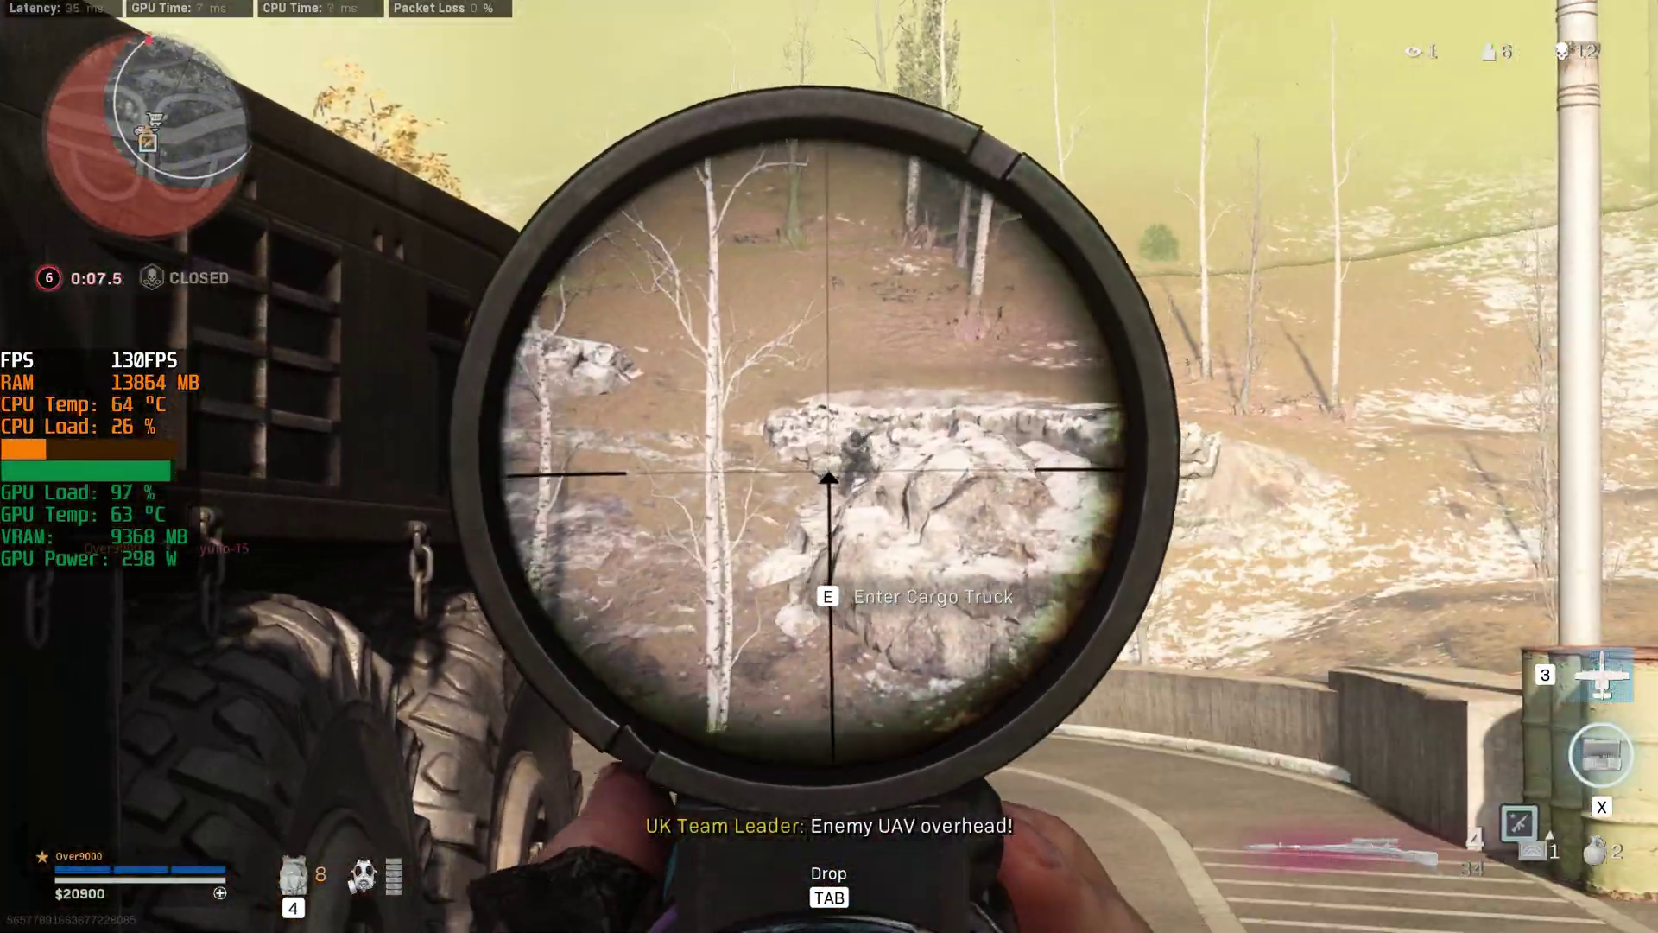
click(830, 467)
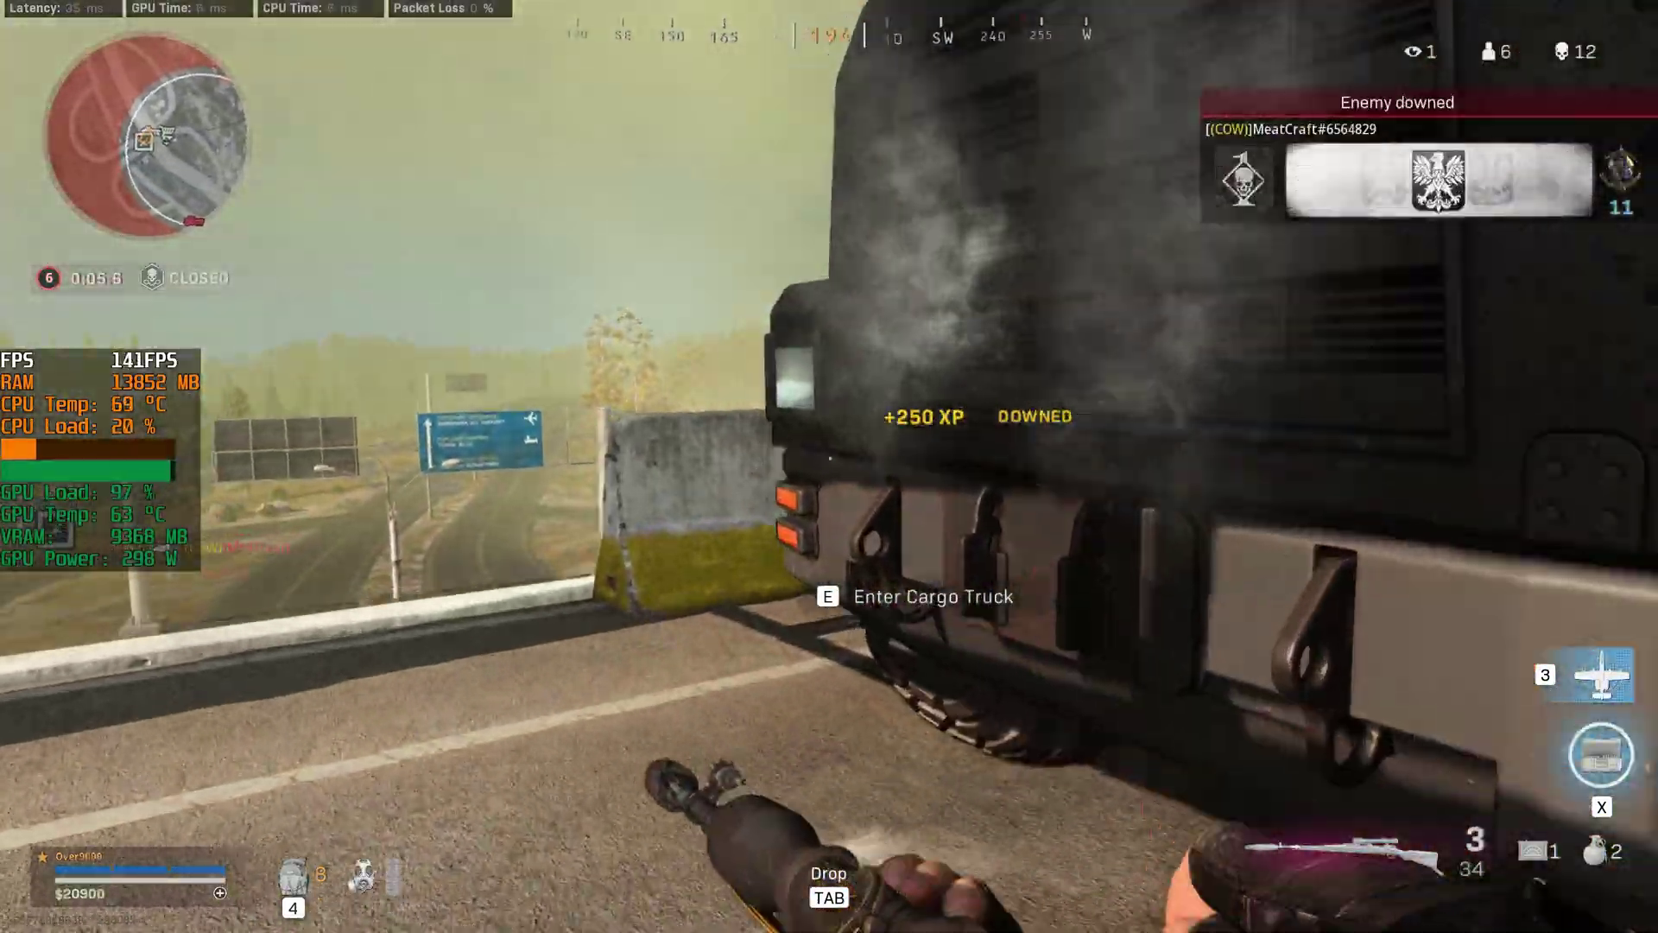
right_click(829, 466)
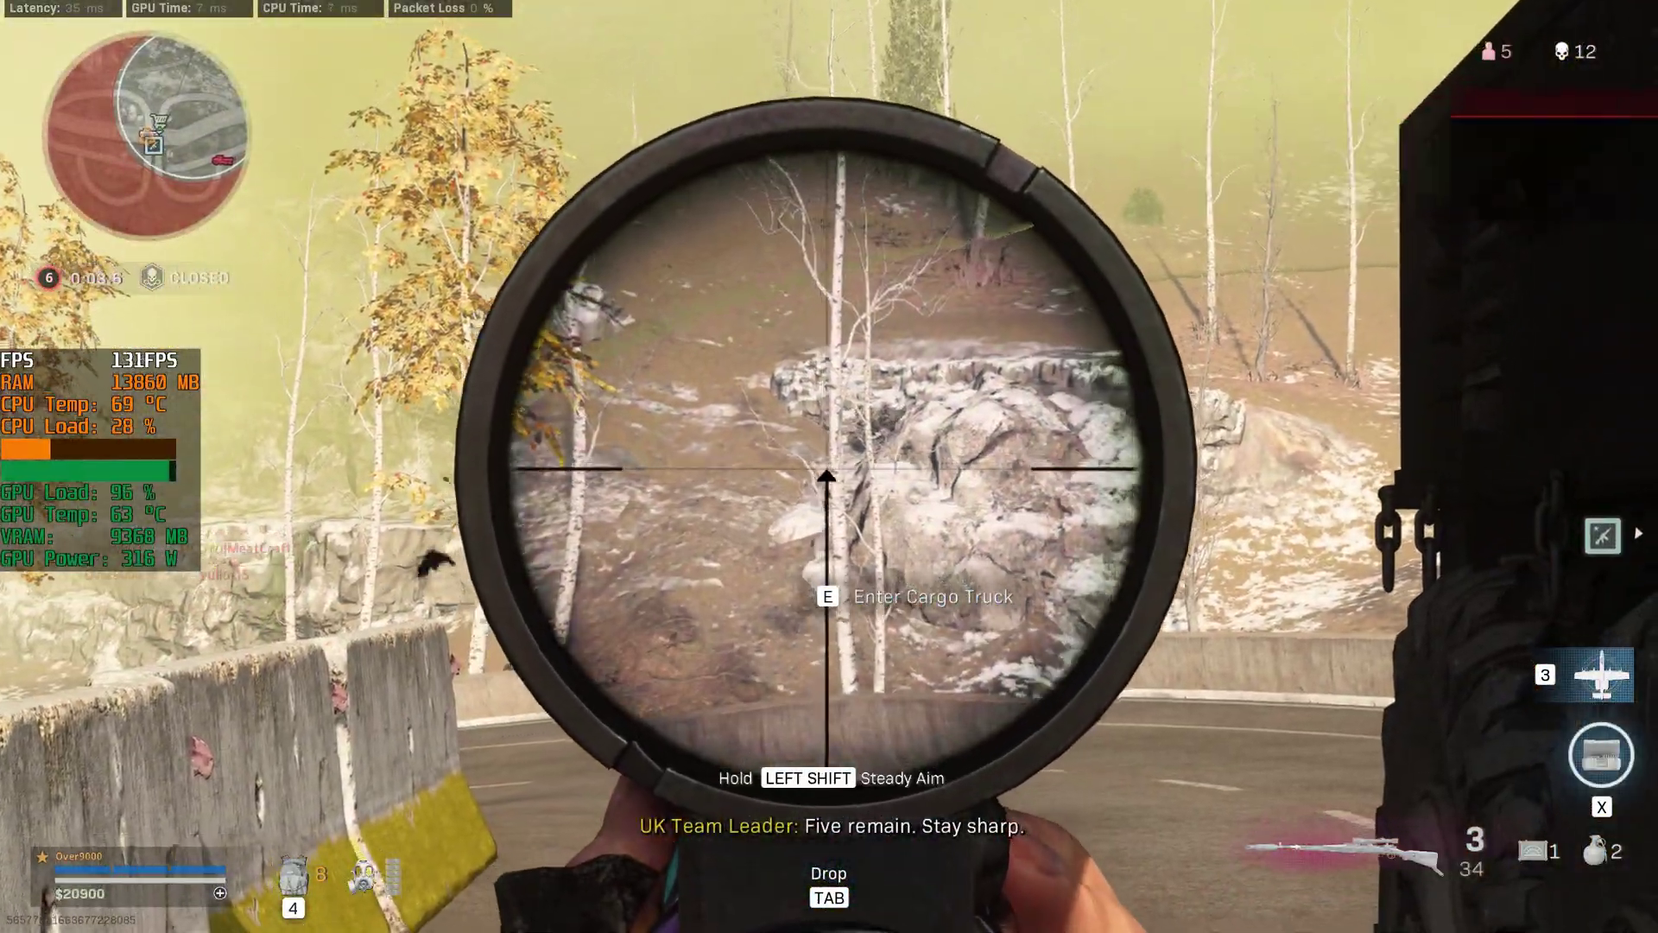
key(a)
key(shift)
click(829, 466)
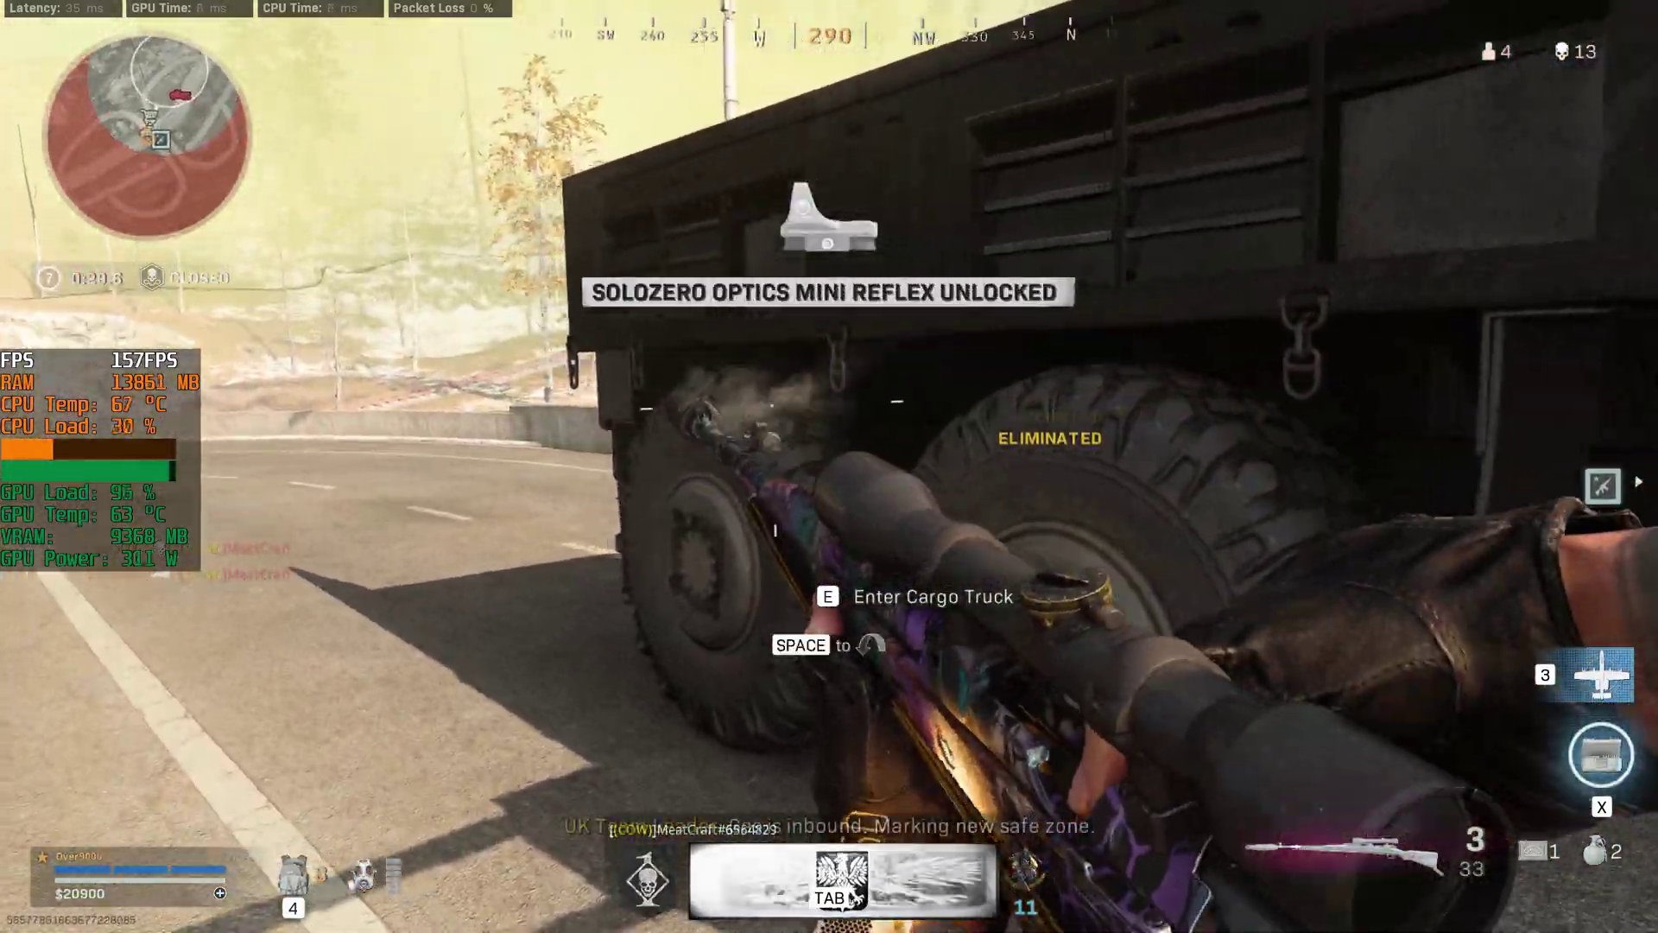
key(a)
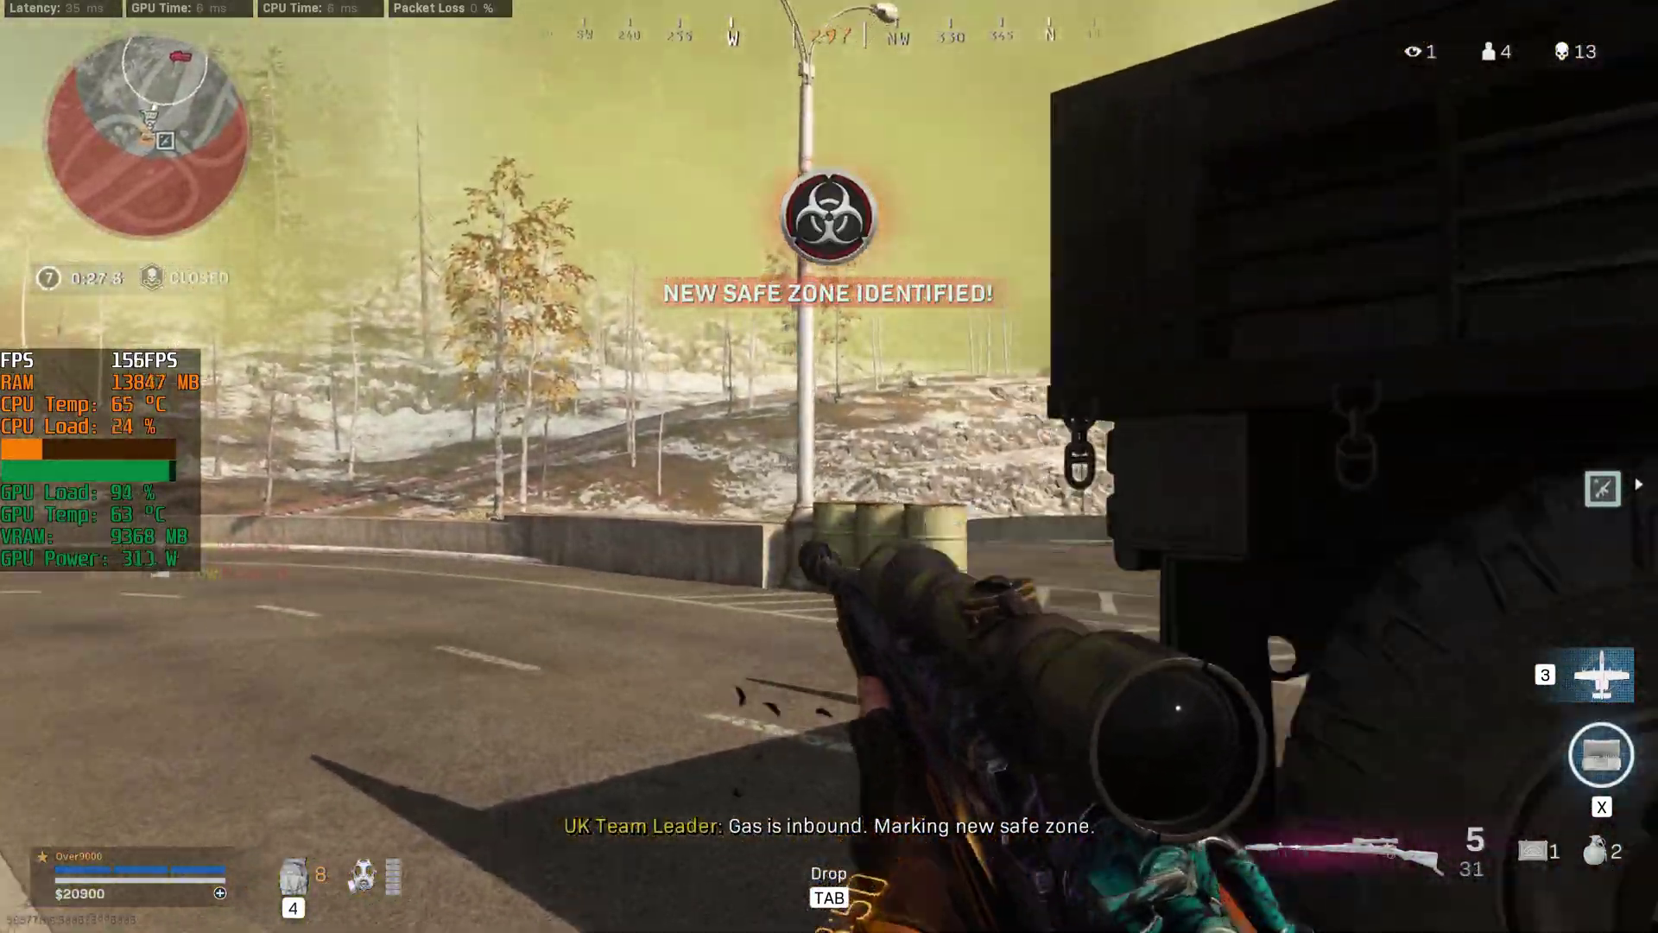